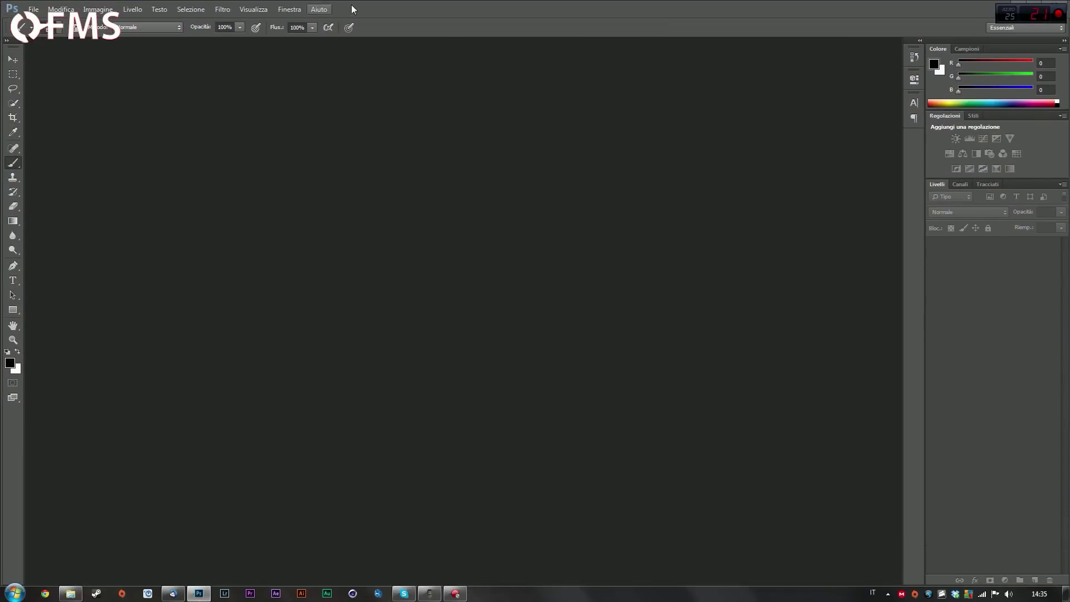
Bring up the File > Open browser on the 100CANON folder and select IMG_7084.JPG.
left_click(31, 8)
left_click(55, 29)
left_click(293, 146)
Look through the JPG and CR2 files and open IMG_7085.CR2 in Camera Raw.
scroll(301, 149, "down", 2)
scroll(301, 150, "up", 3)
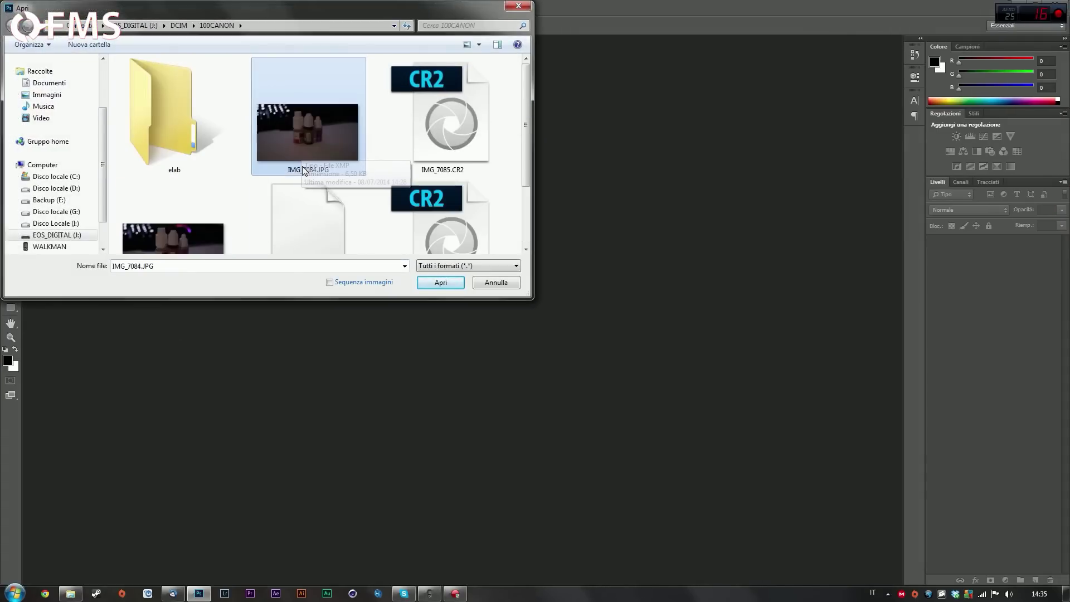
scroll(303, 170, "down", 1)
scroll(327, 171, "up", 1)
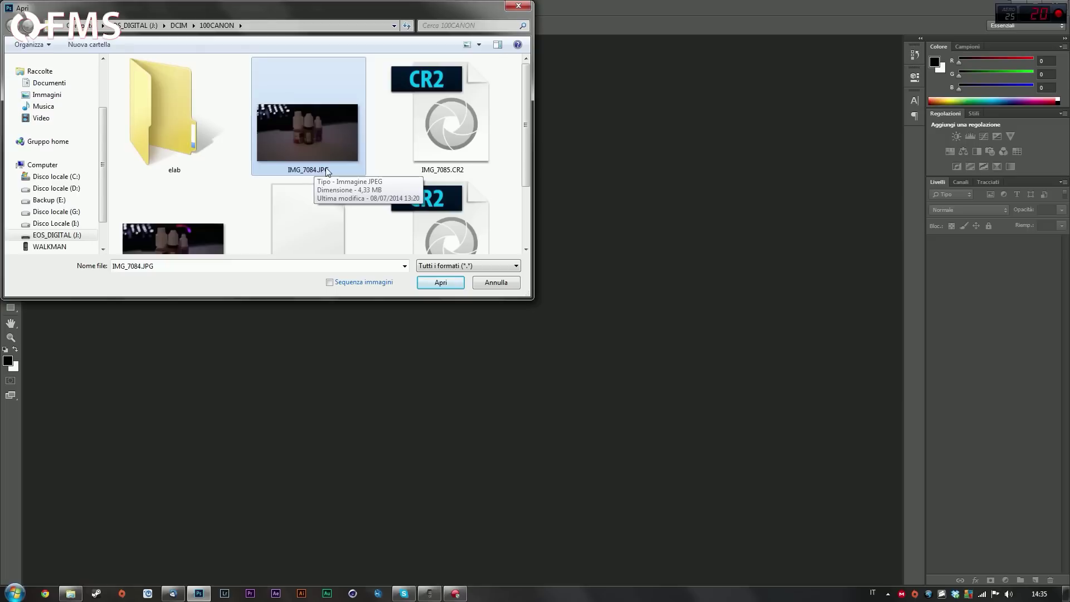
left_click_drag(529, 146, 531, 199)
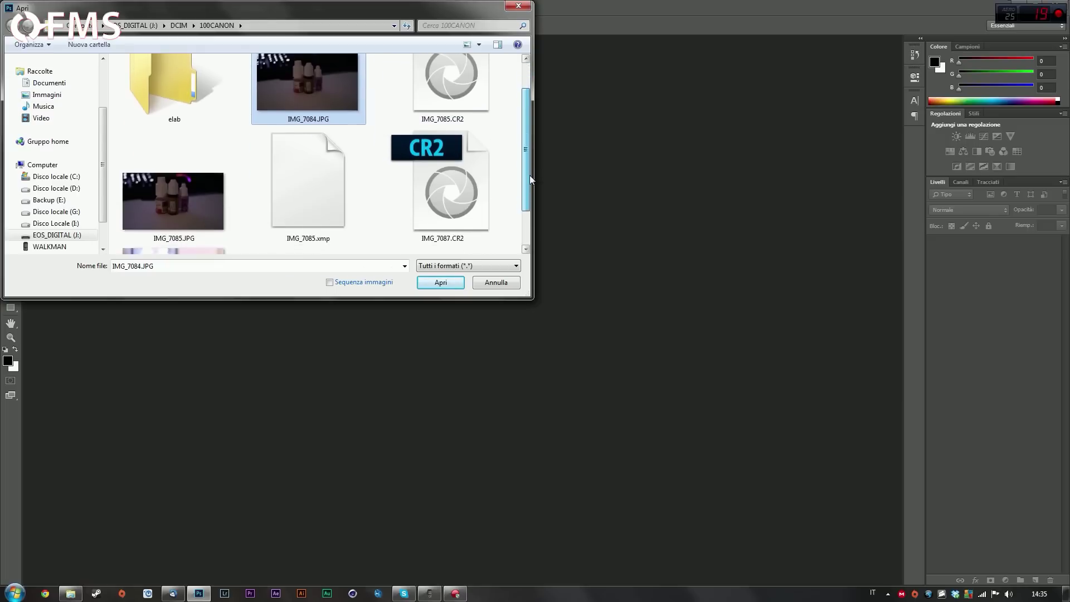
left_click_drag(531, 199, 521, 146)
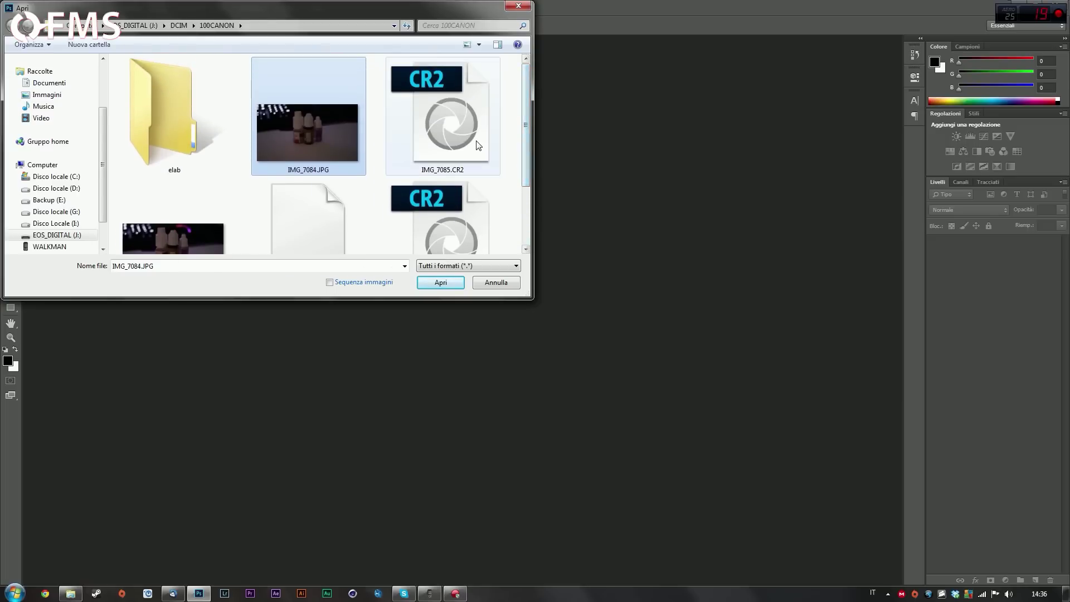
mouse_move(450, 118)
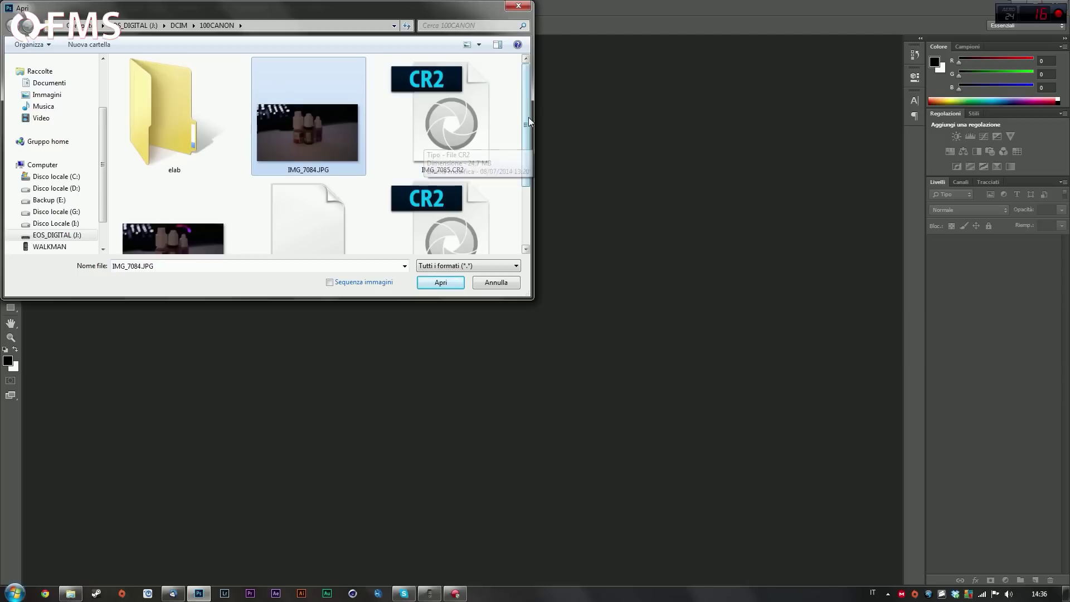
scroll(449, 139, "down", 1)
double_click(438, 120)
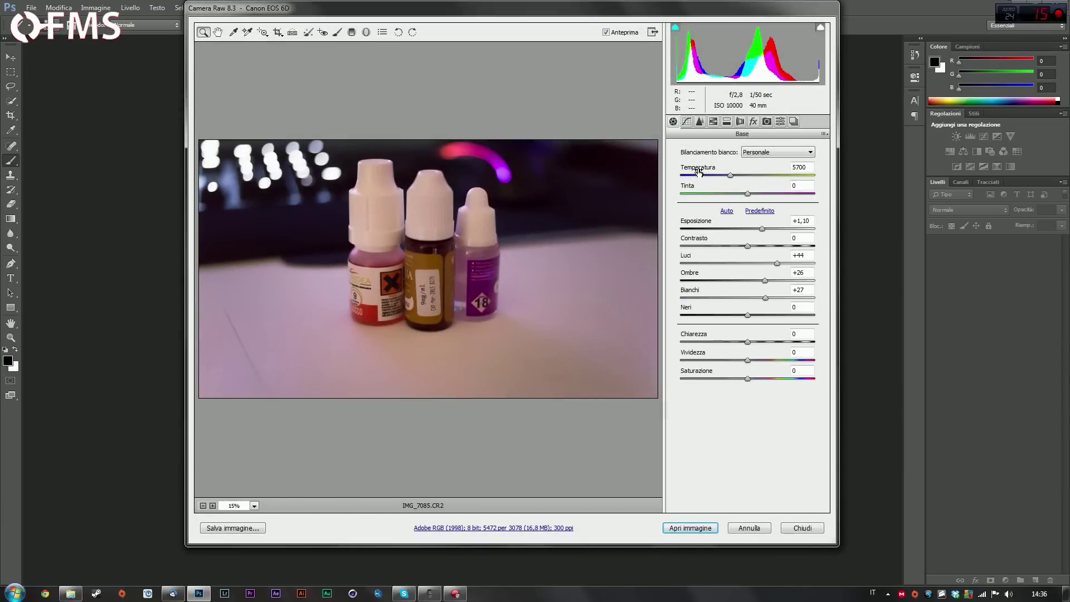
Reset the Basic sliders to defaults and zoom into the background light to check noise.
left_click(686, 122)
left_click(759, 211)
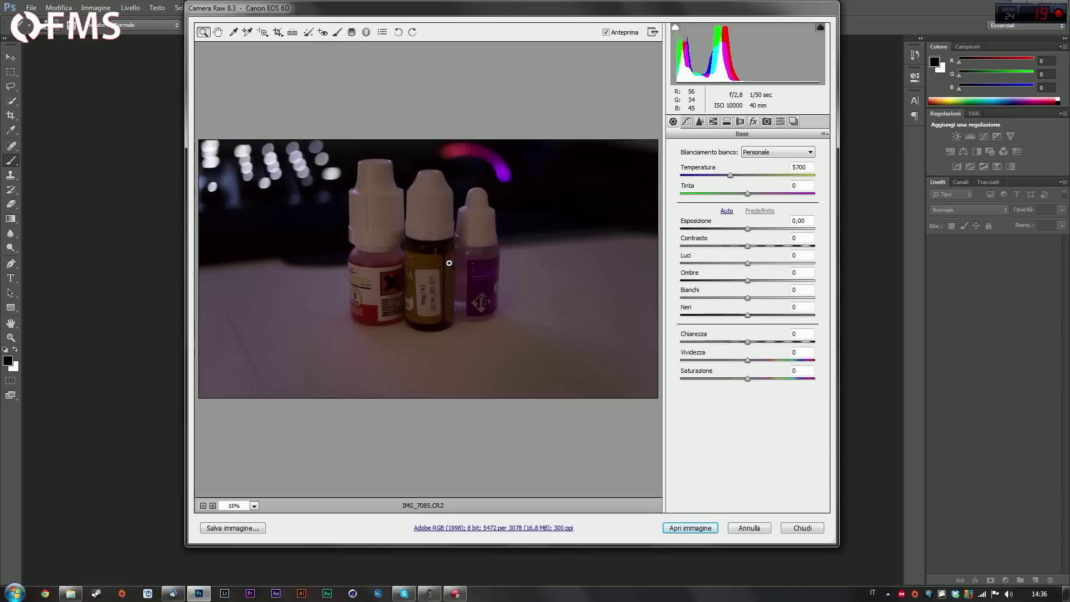
left_click(564, 202)
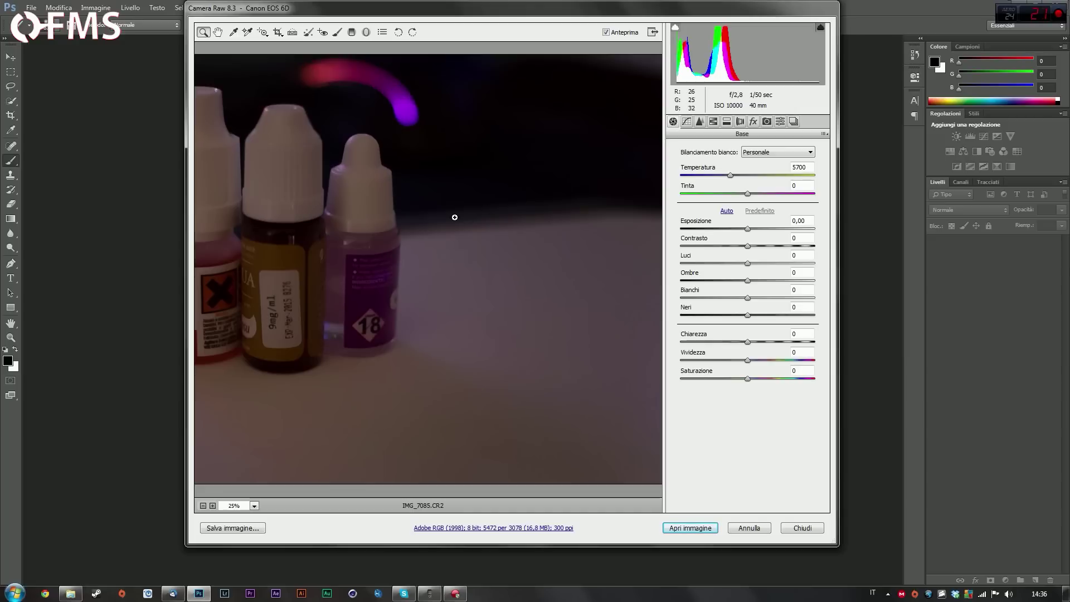
left_click(402, 168)
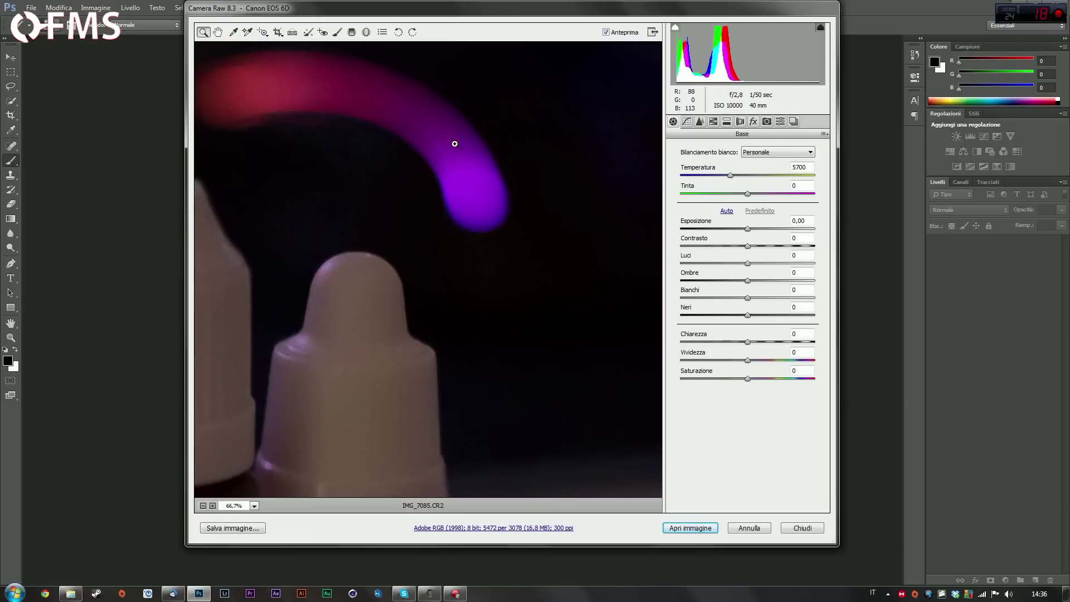
left_click(309, 93)
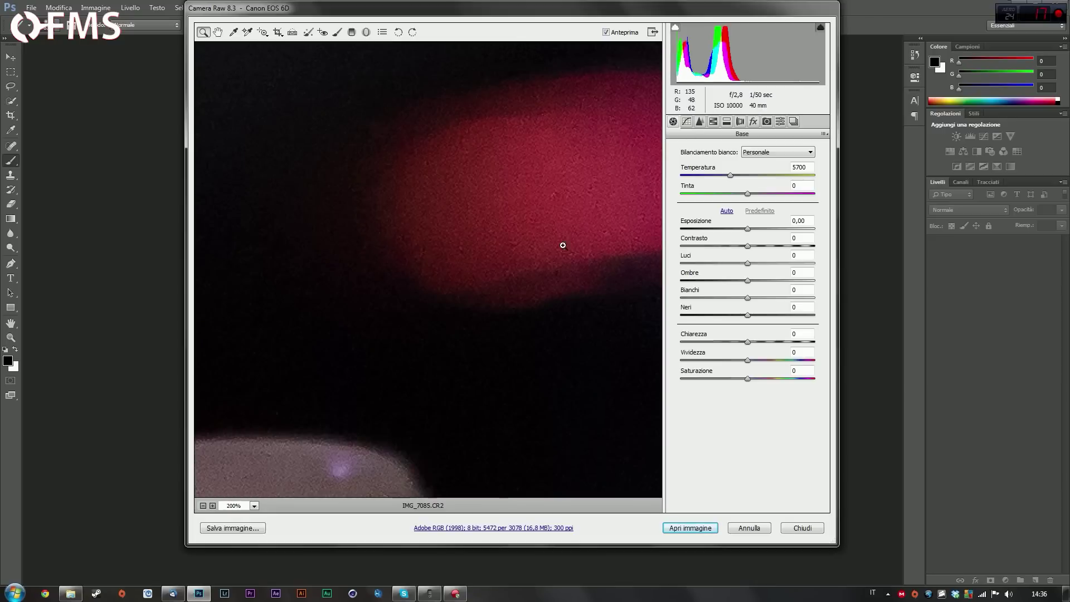
Zoom between the whole photo and 66.7% on the labels to check sharpness, ending at 25%.
left_click(202, 505)
left_click(203, 505)
left_click(202, 506)
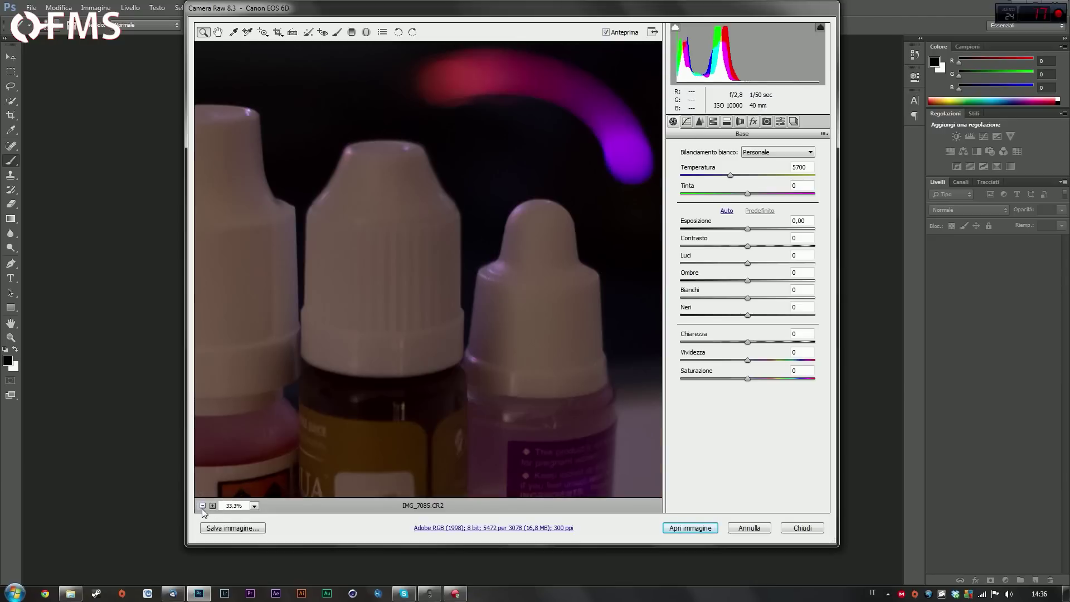
left_click(202, 505)
left_click(203, 505)
left_click(203, 507)
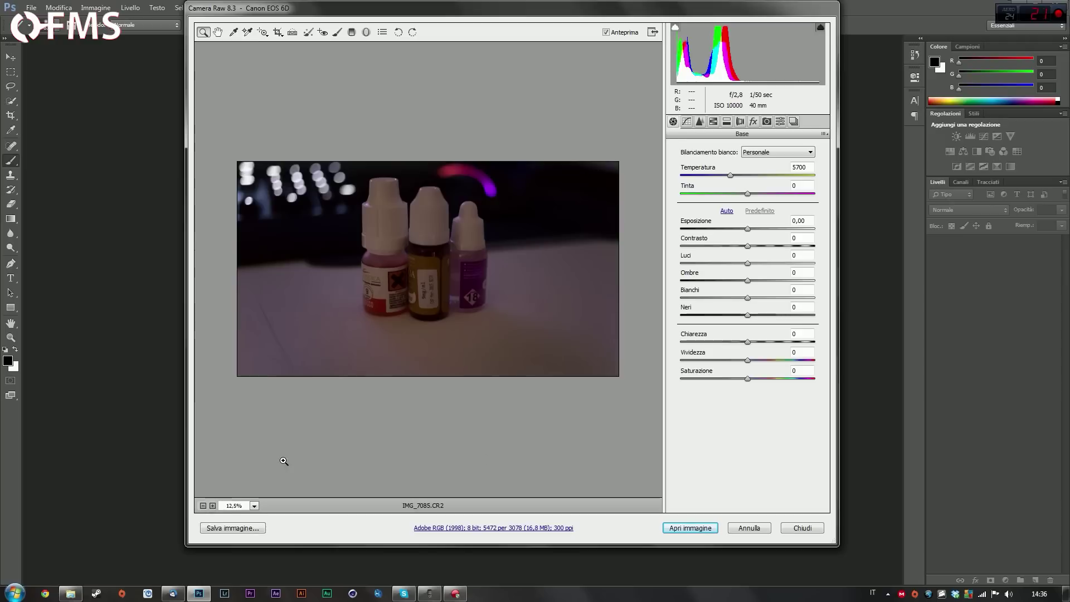
left_click(212, 506)
left_click(212, 506)
left_click(213, 505)
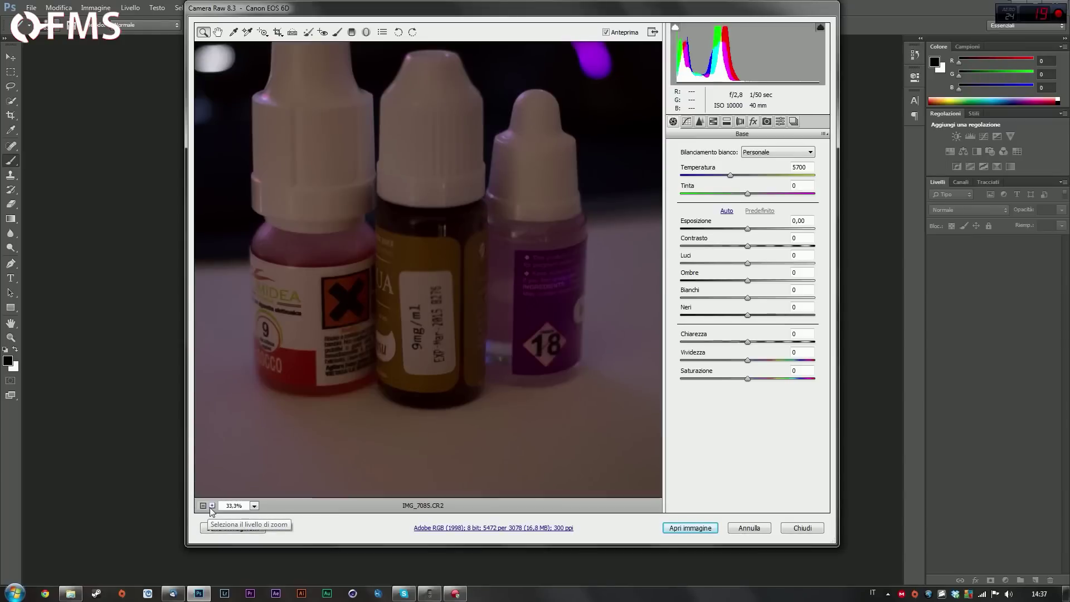
left_click(212, 506)
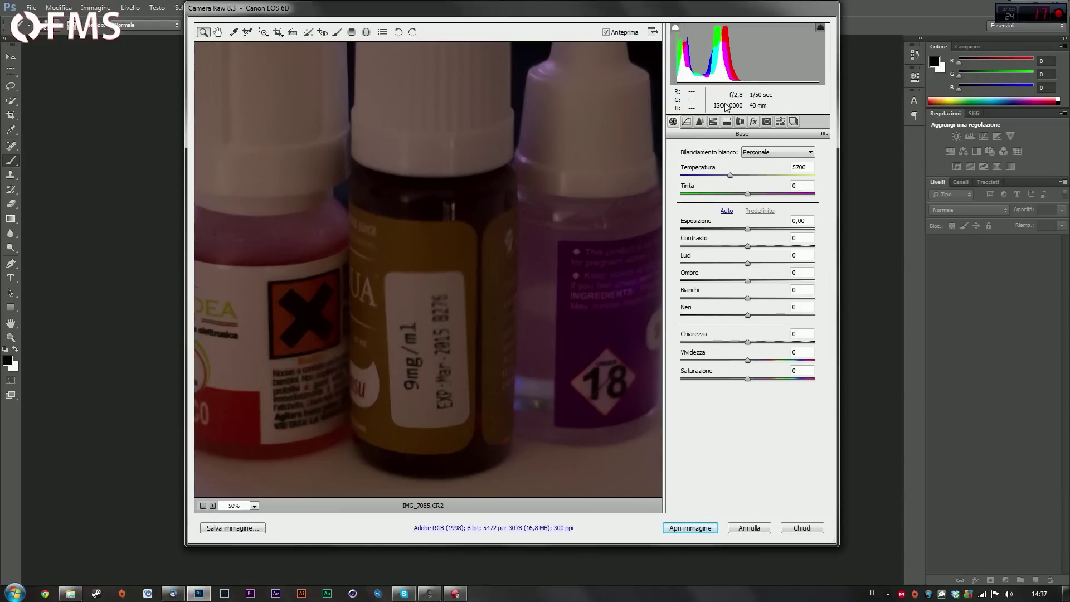
left_click(212, 506)
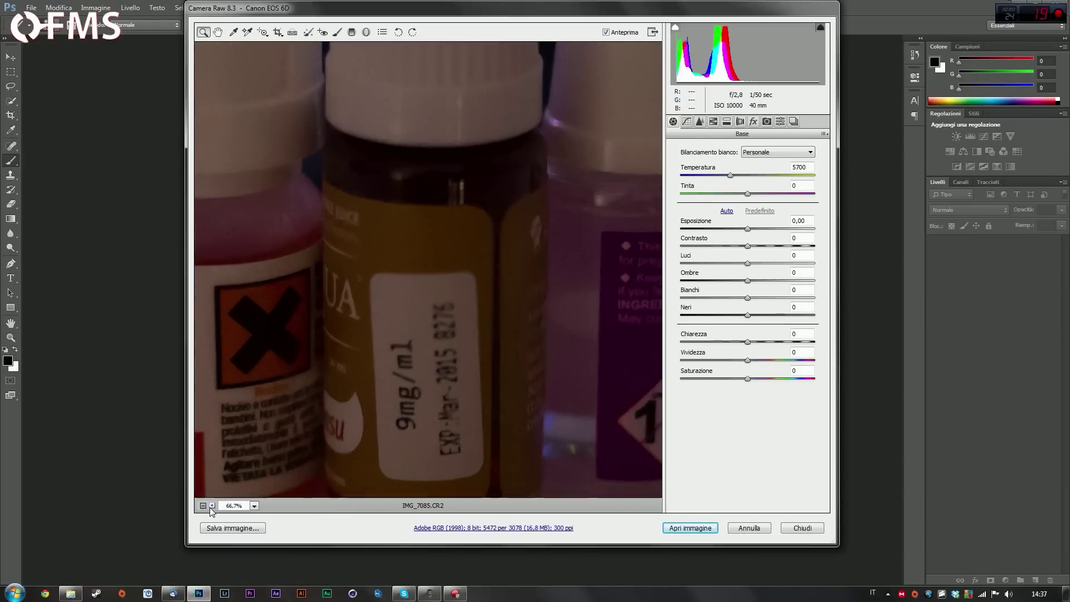
left_click(213, 507)
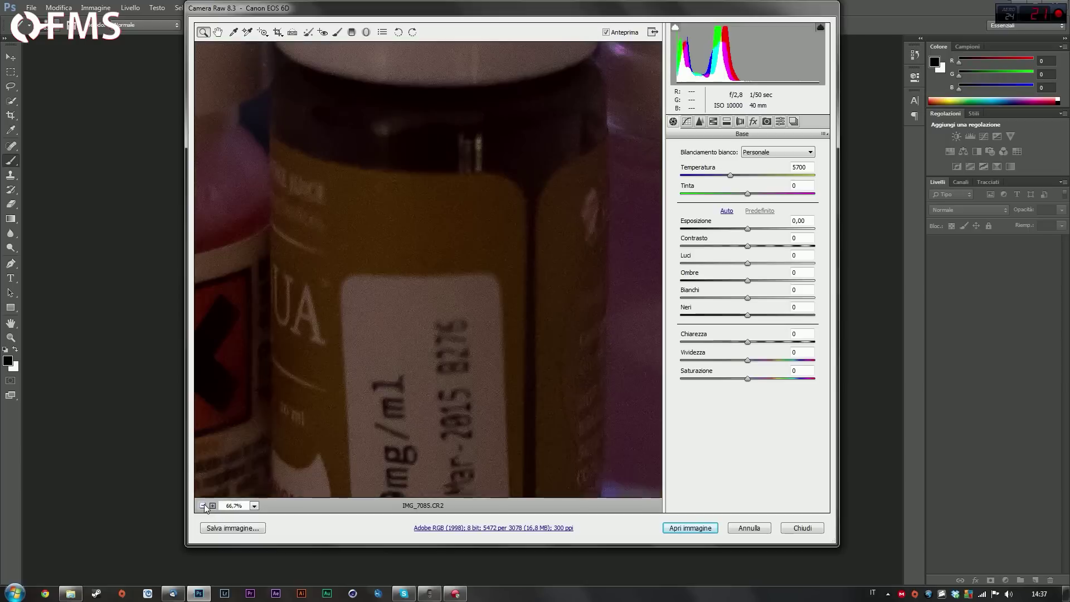
double_click(204, 506)
double_click(204, 507)
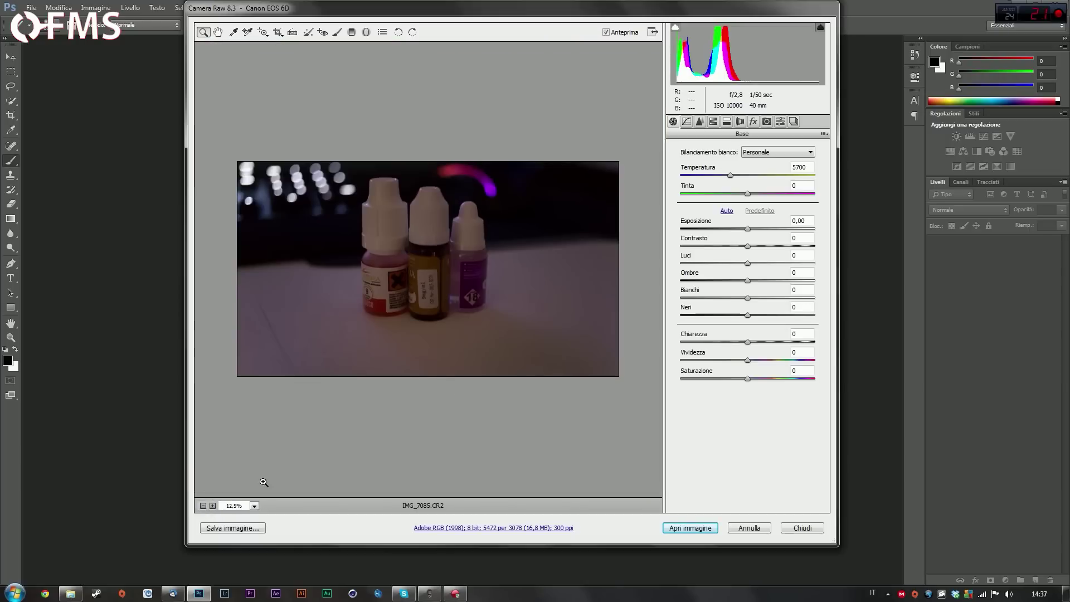
left_click(212, 506)
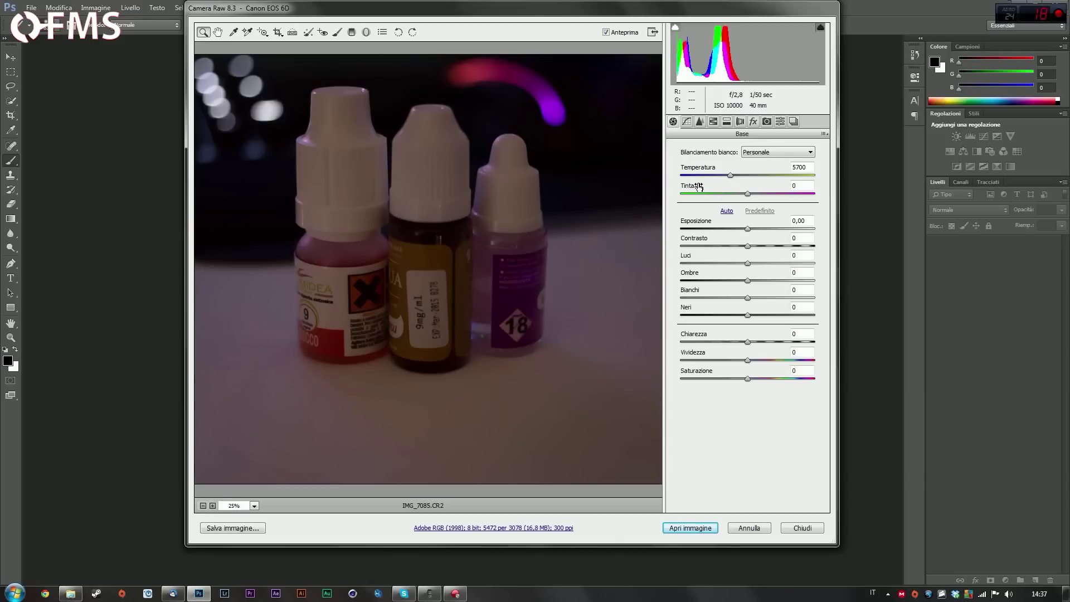
Drag Exposure, Contrast, Highlights and Shadows to +1,25, +15, +36 and +20.
left_click_drag(749, 229, 811, 232)
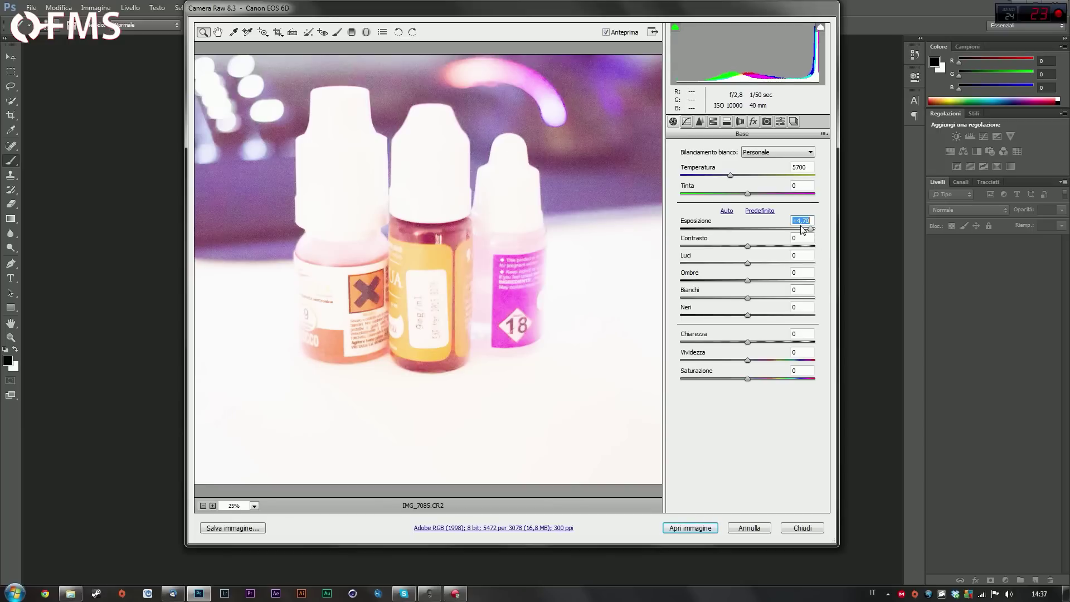
left_click_drag(811, 231, 766, 230)
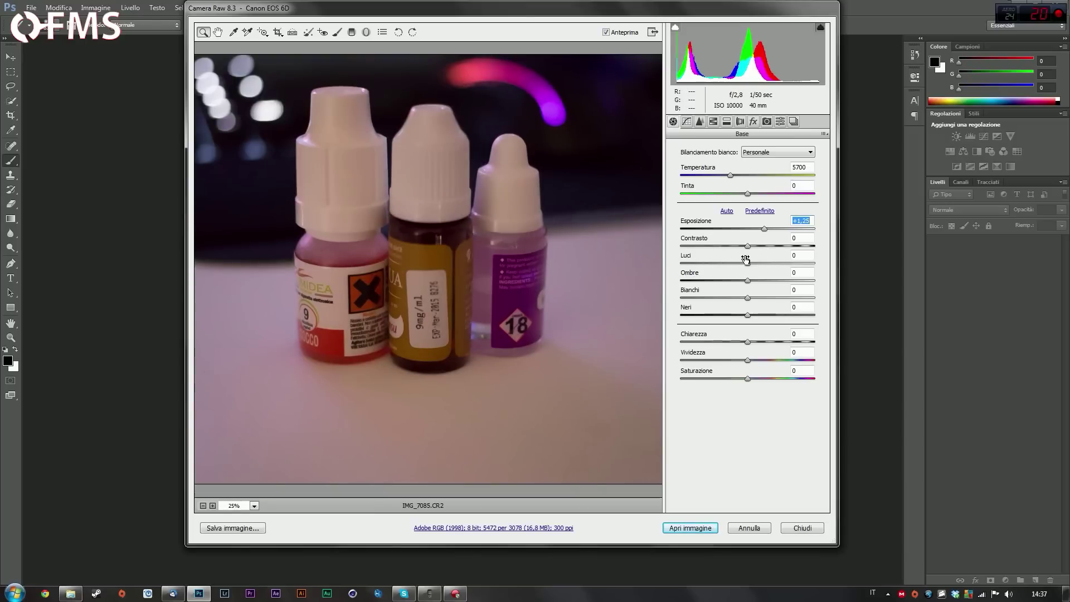
mouse_move(747, 246)
left_mouse_down()
mouse_move(717, 247)
mouse_move(756, 247)
left_mouse_up()
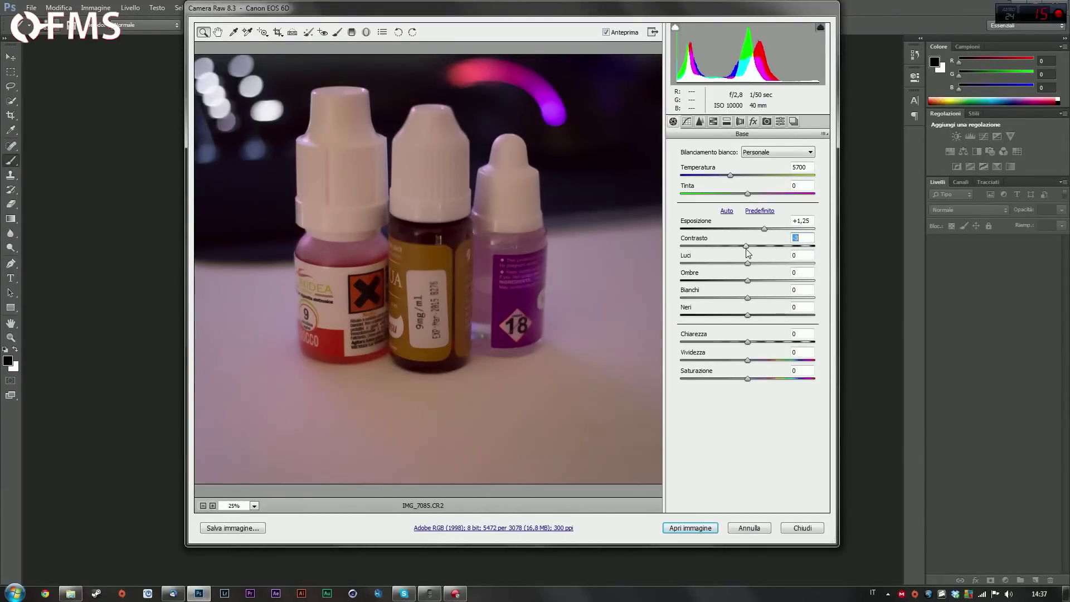
mouse_move(756, 247)
left_mouse_down()
mouse_move(772, 250)
mouse_move(758, 254)
left_mouse_up()
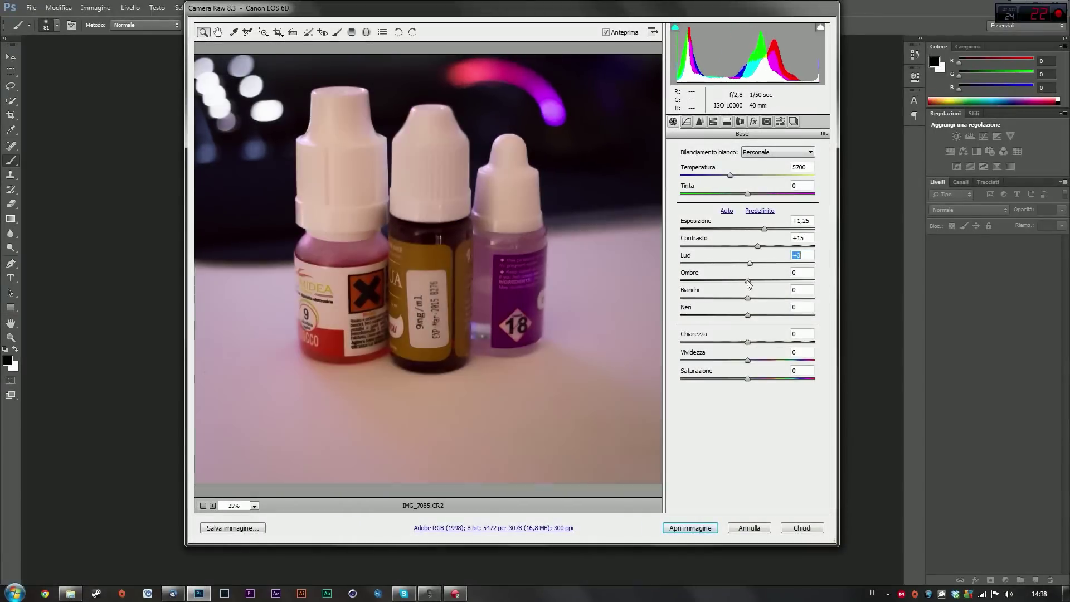
mouse_move(776, 263)
left_mouse_down()
mouse_move(751, 263)
mouse_move(778, 281)
mouse_move(819, 281)
left_mouse_up()
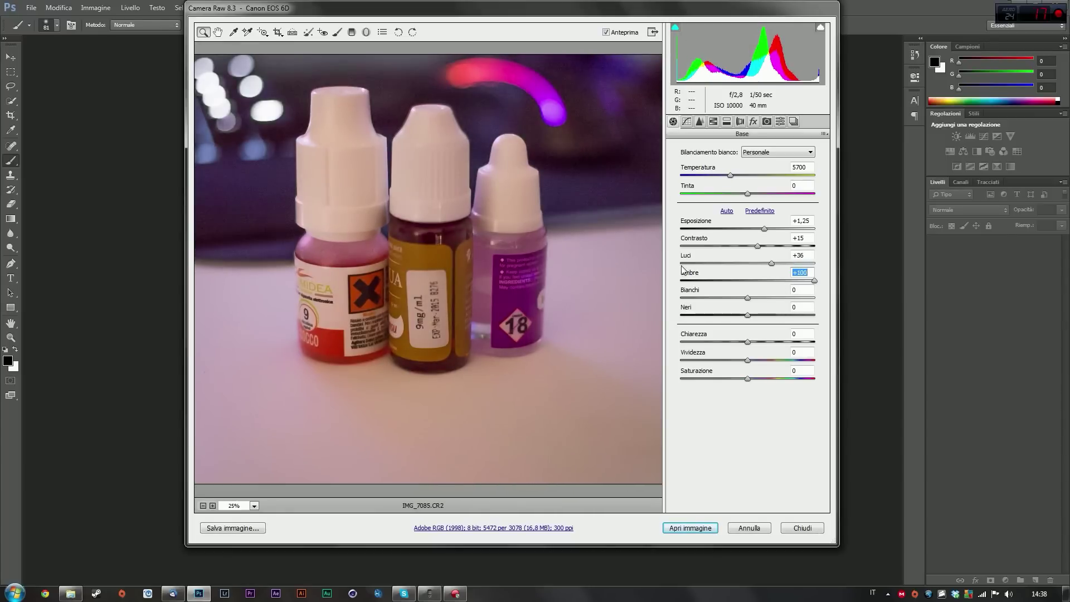
left_click_drag(815, 280, 807, 280)
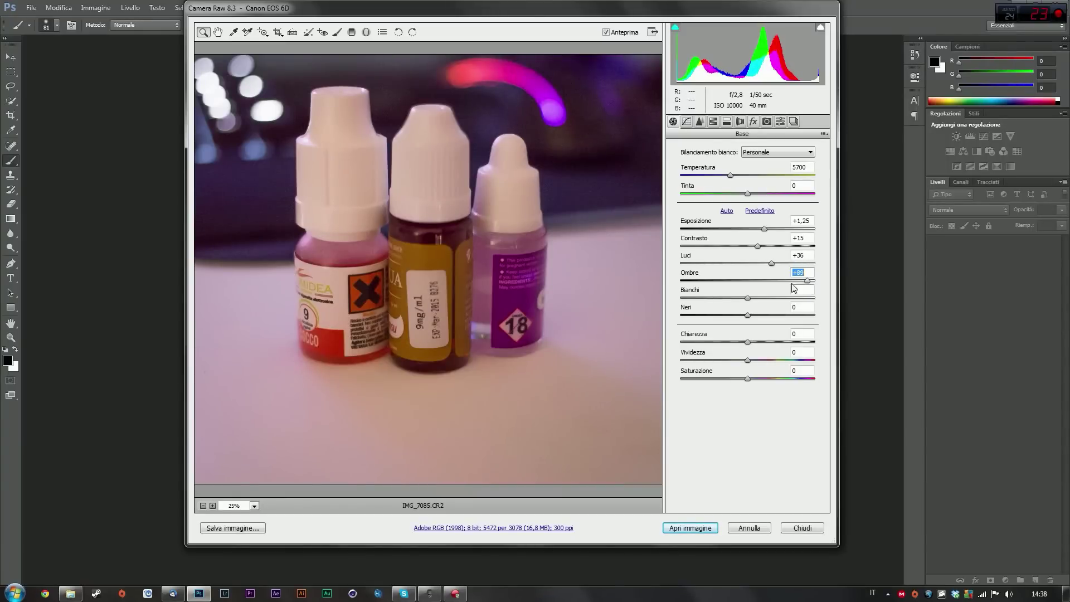
mouse_move(803, 284)
left_mouse_down()
mouse_move(758, 284)
mouse_move(820, 303)
mouse_move(725, 305)
left_mouse_up()
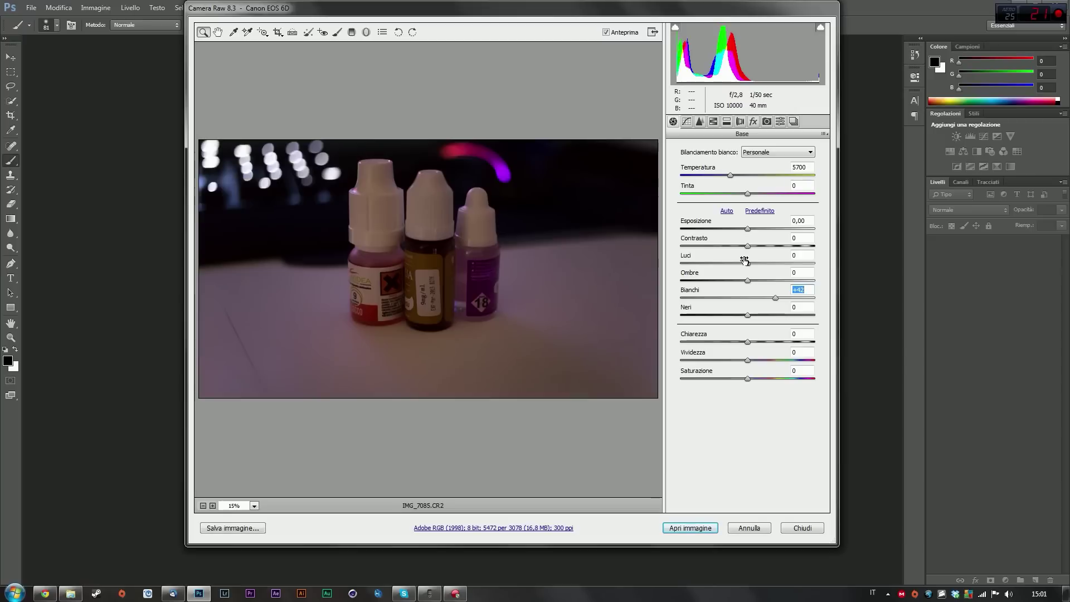
Raise highlights and exposure, then zoom the preview to 41,9% on the bottles.
left_click_drag(750, 265, 765, 264)
left_click_drag(748, 229, 774, 237)
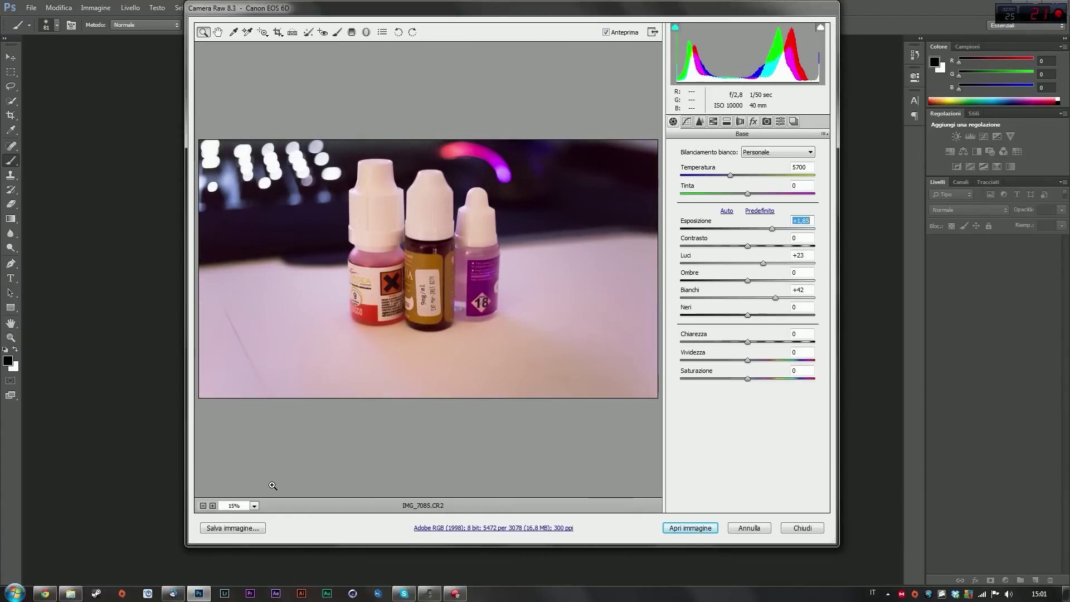
left_click_drag(266, 163, 579, 334)
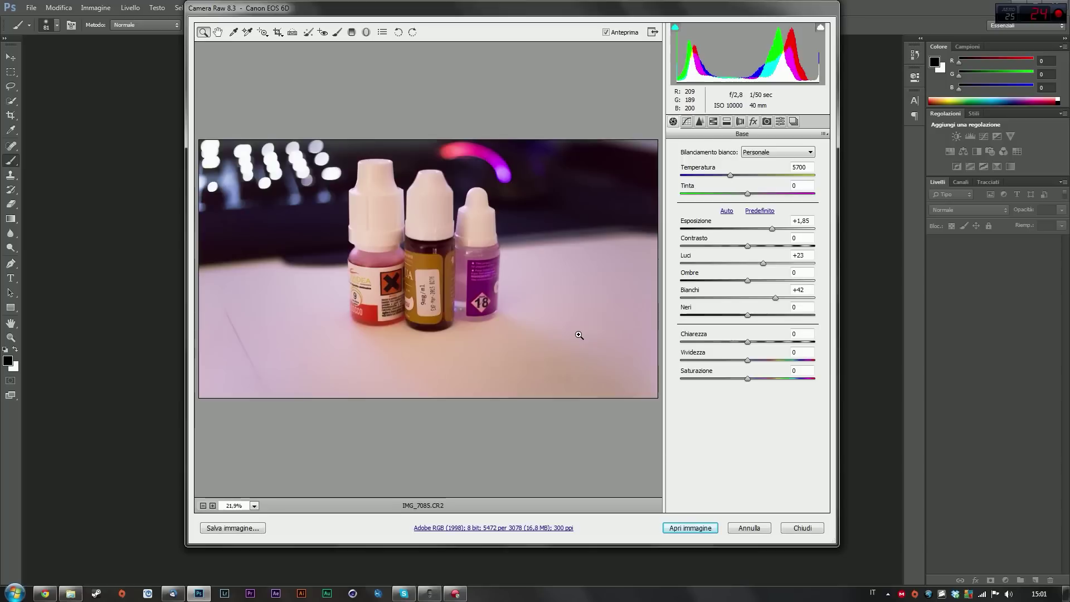
left_click_drag(253, 123, 613, 337)
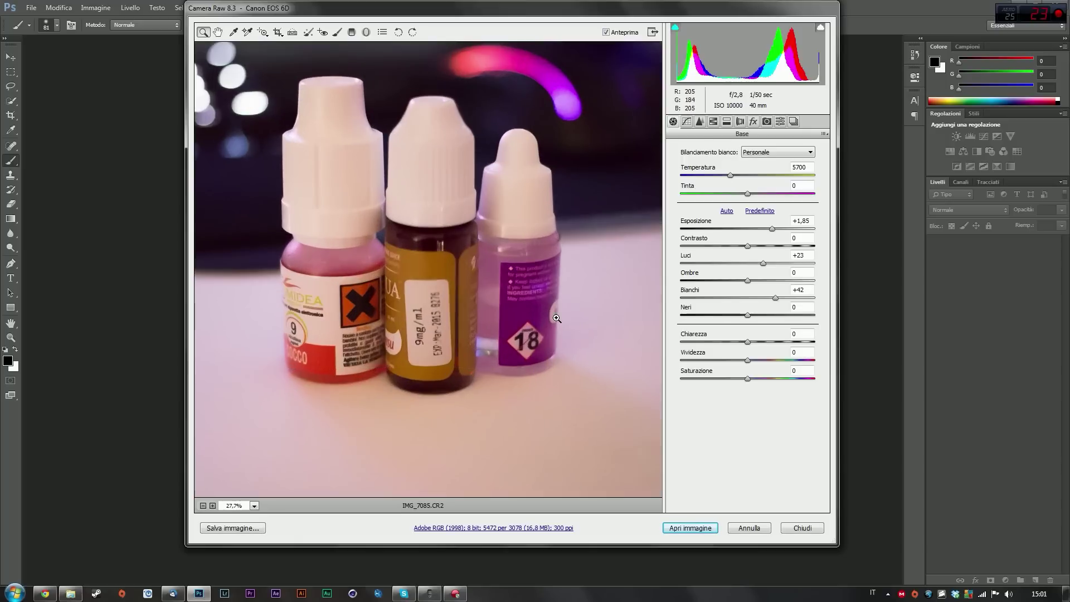
left_click_drag(267, 128, 570, 307)
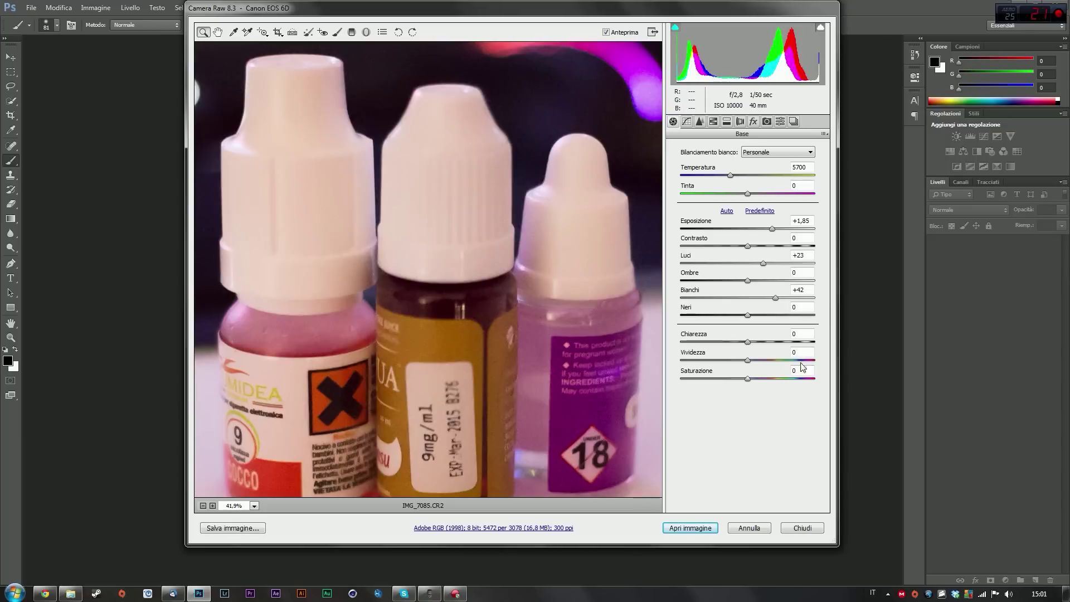
Fine-tune exposure to +1,30, highlights to +43 and blacks to +15.
left_click(768, 230)
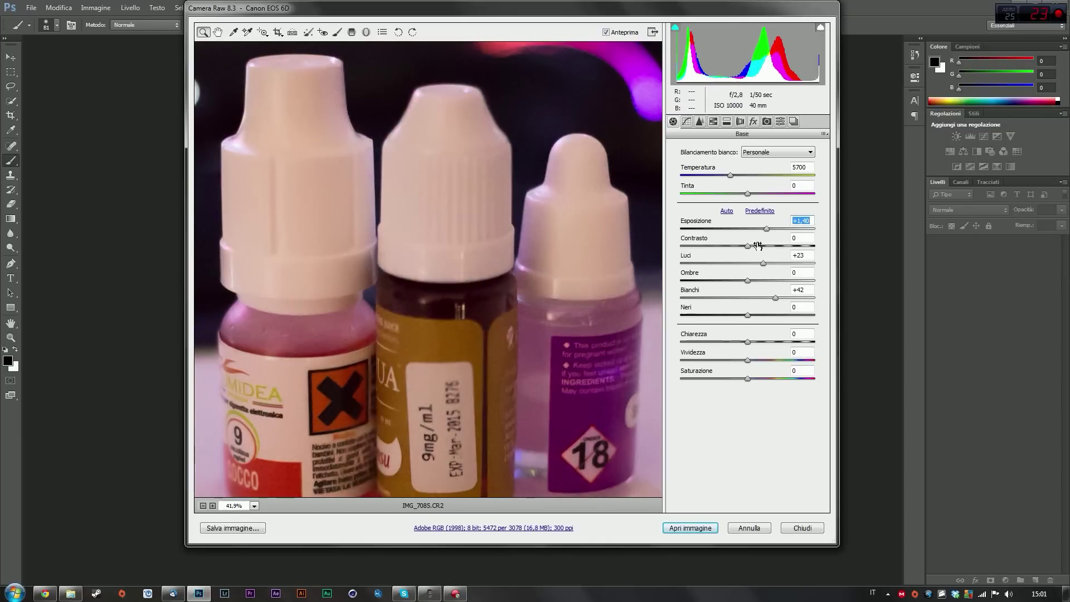
left_click_drag(767, 229, 764, 229)
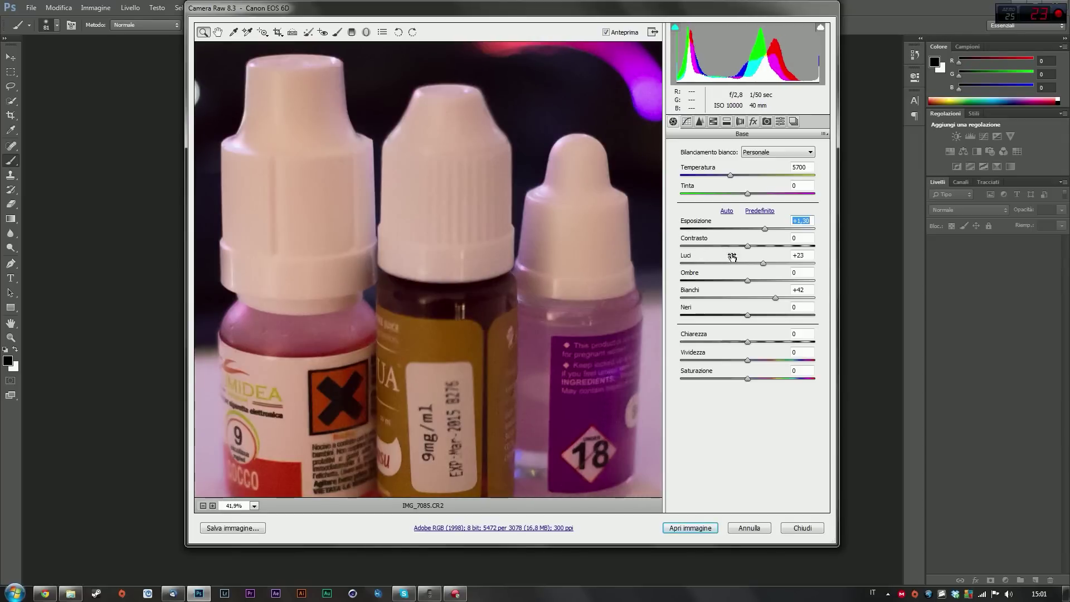
mouse_move(764, 264)
left_mouse_down()
mouse_move(799, 264)
mouse_move(779, 263)
left_mouse_up()
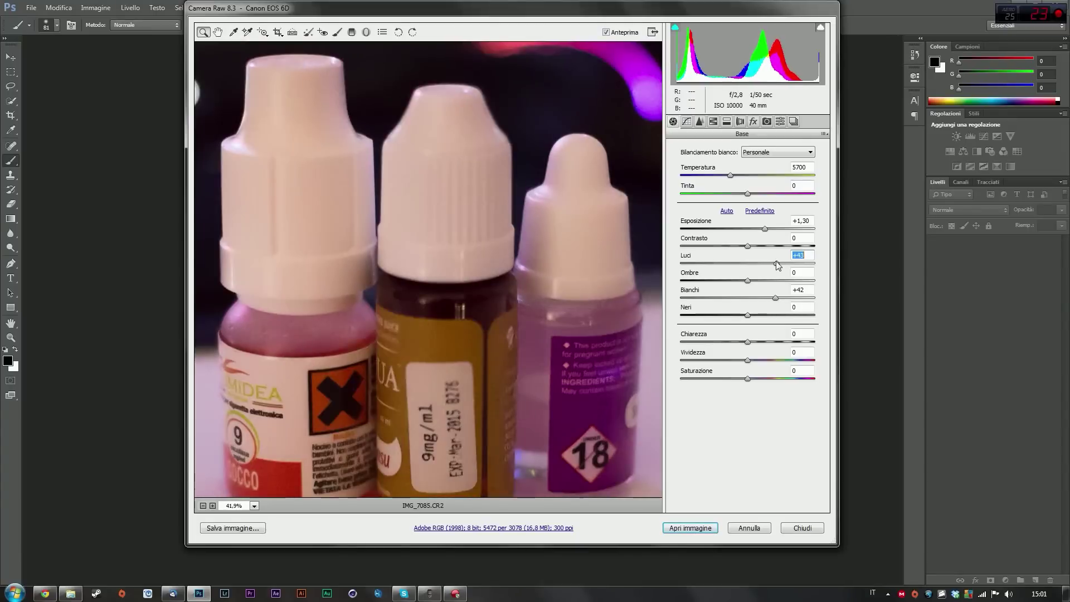
mouse_move(748, 316)
left_mouse_down()
mouse_move(772, 313)
mouse_move(759, 310)
mouse_move(774, 282)
left_mouse_up()
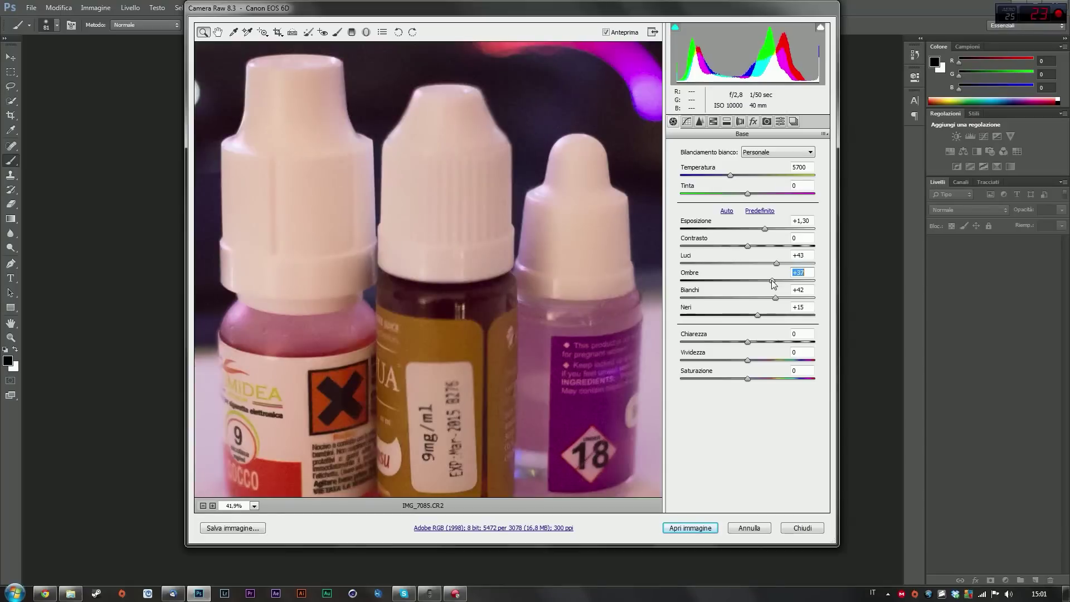
Pan with the Hand tool to the pink light streak, then begin adjusting Temperature.
right_click(550, 314)
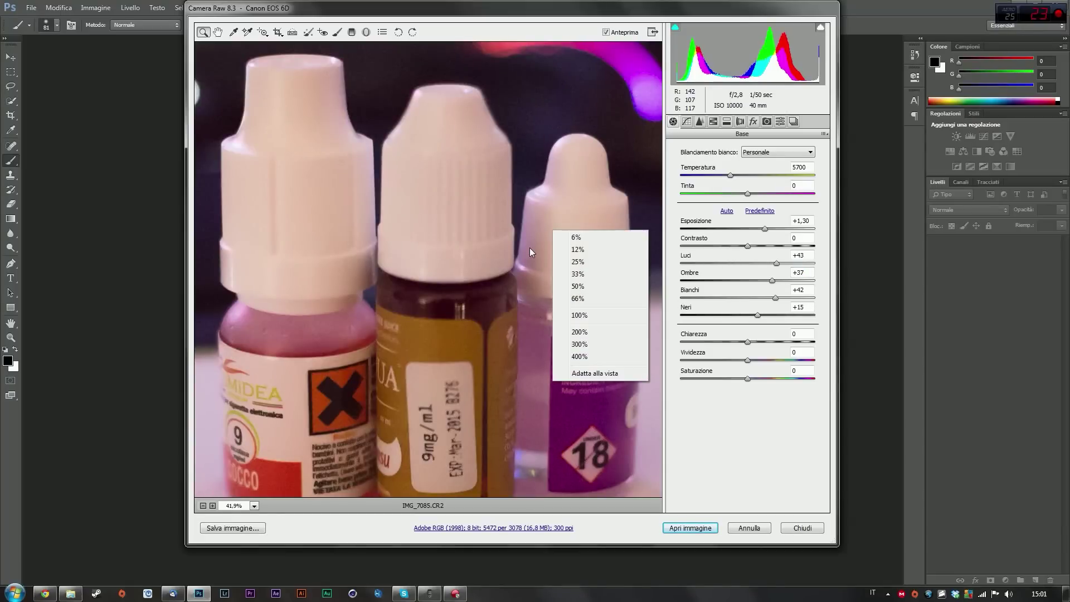
left_click(462, 11)
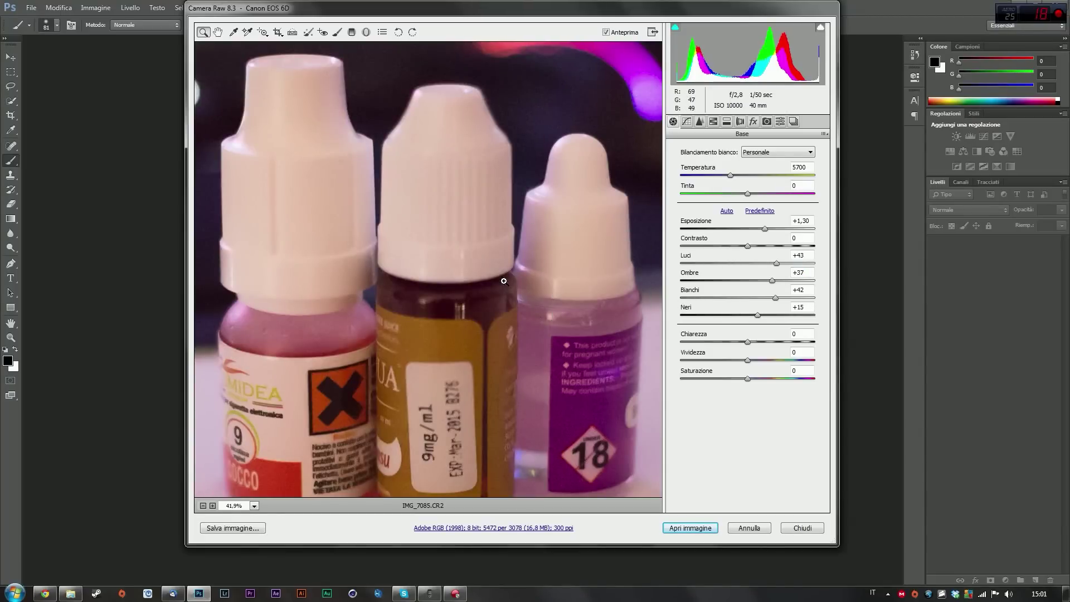
key("h")
left_click_drag(498, 173, 376, 275)
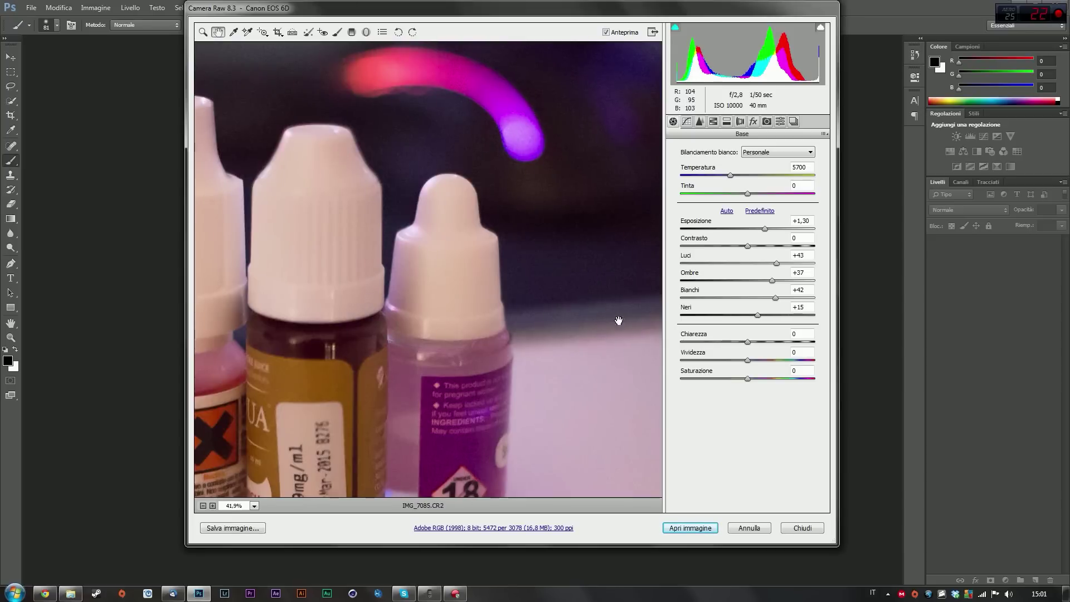
left_click_drag(557, 298, 500, 279)
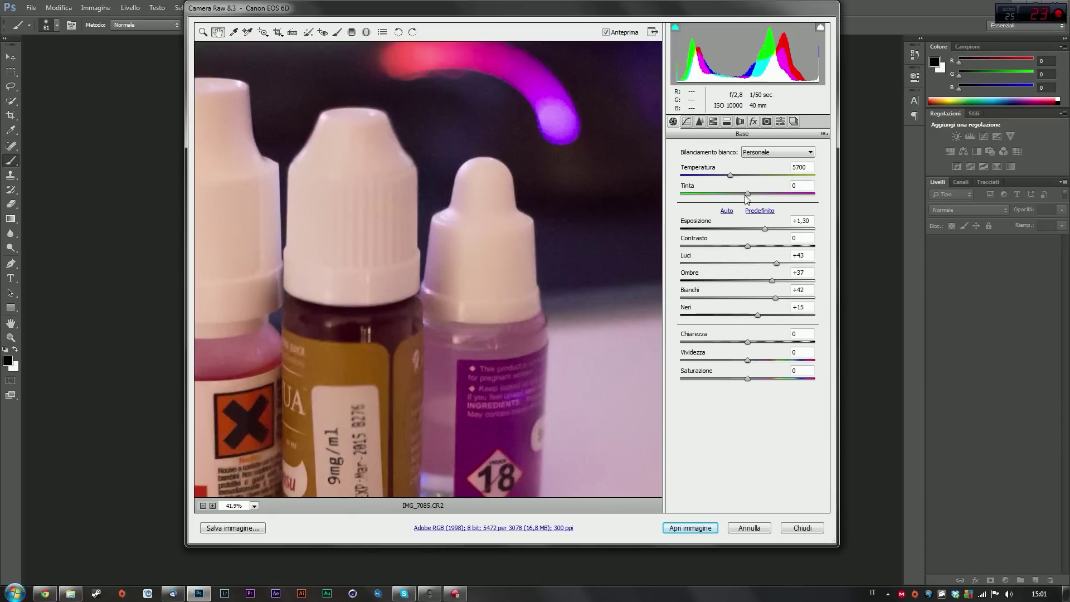
mouse_move(731, 175)
left_mouse_down()
mouse_move(714, 175)
mouse_move(792, 176)
left_mouse_up()
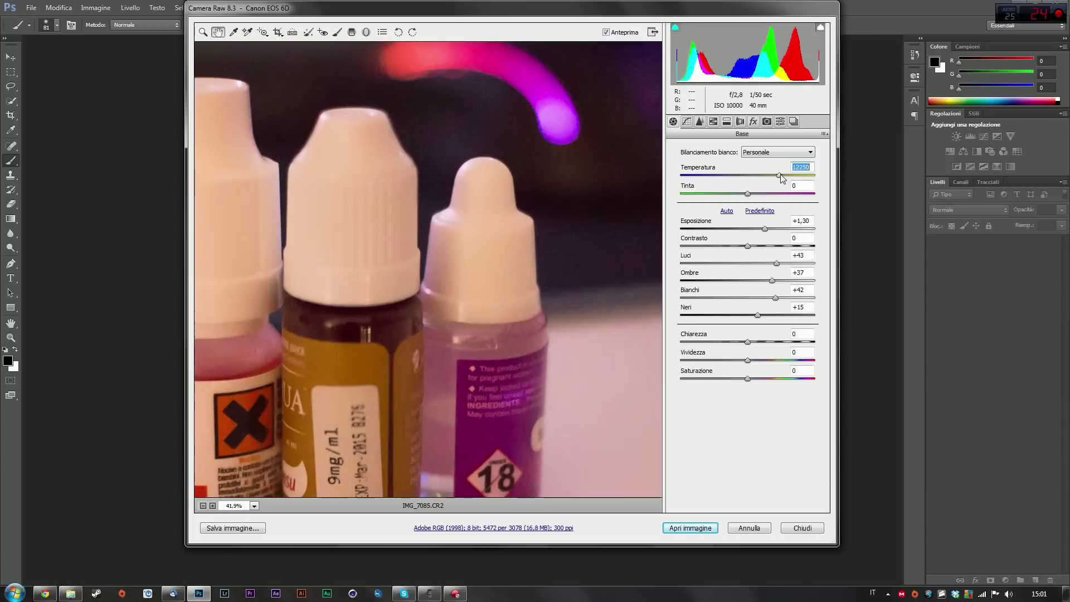
Try a much cooler Temperature, then settle slightly below the original 5700.
mouse_move(792, 176)
left_mouse_down()
mouse_move(684, 176)
mouse_move(748, 176)
left_mouse_up()
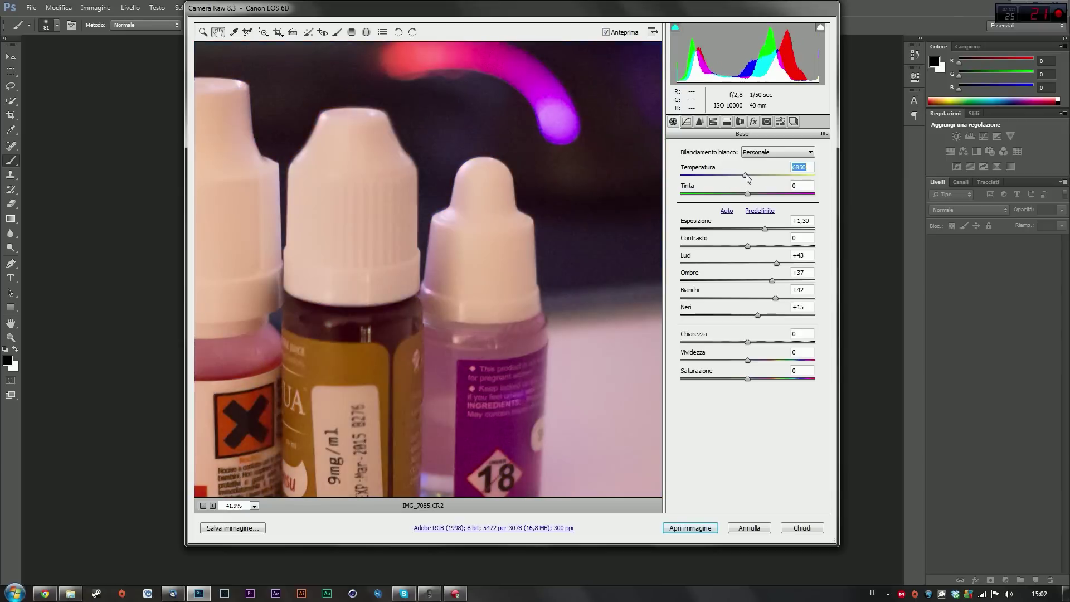
left_click_drag(748, 173, 725, 170)
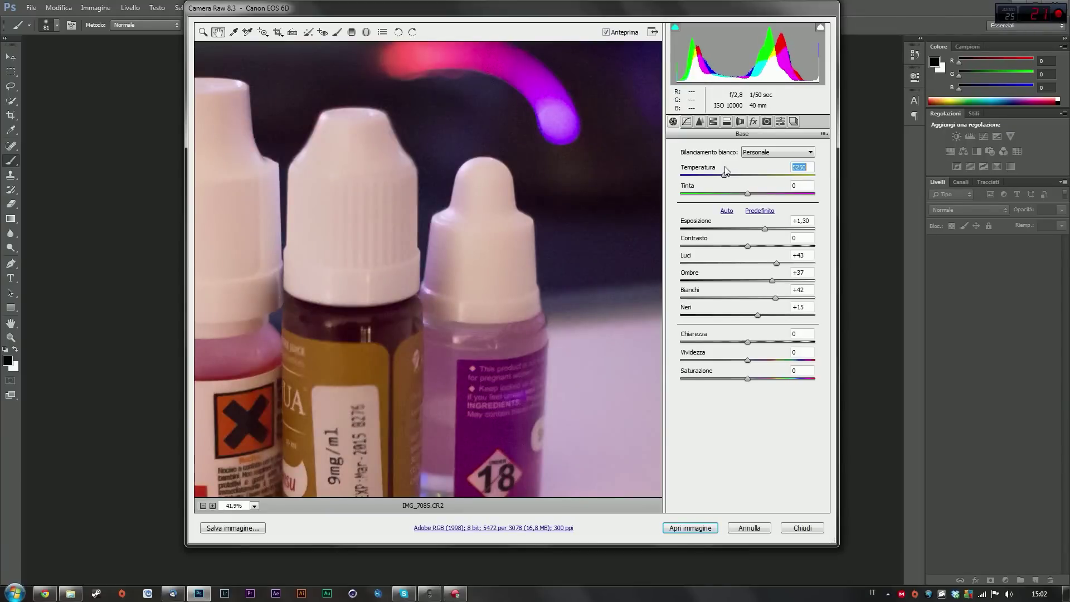
left_click(741, 121)
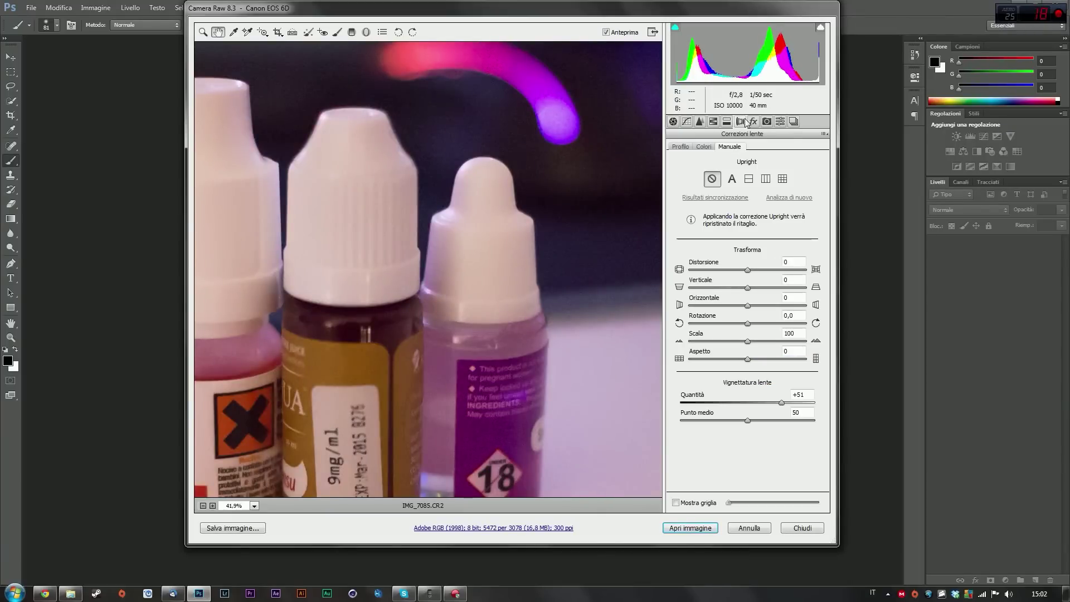
Compare Luminance noise reduction at 0 and 50, leave it at 0, and pan back to all three bottles.
left_click(702, 122)
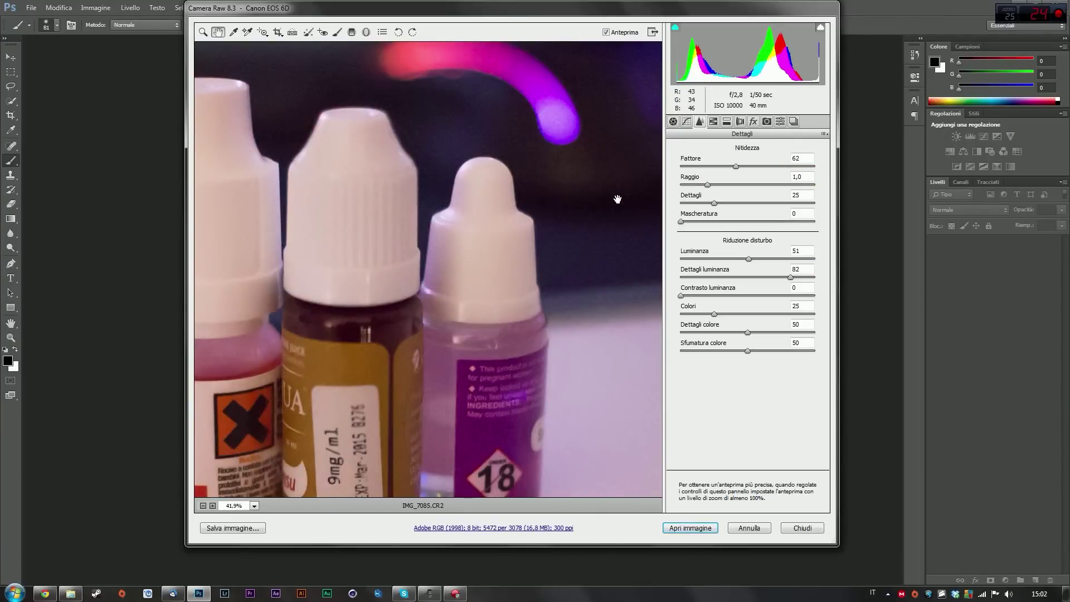
left_click_drag(502, 143, 486, 159)
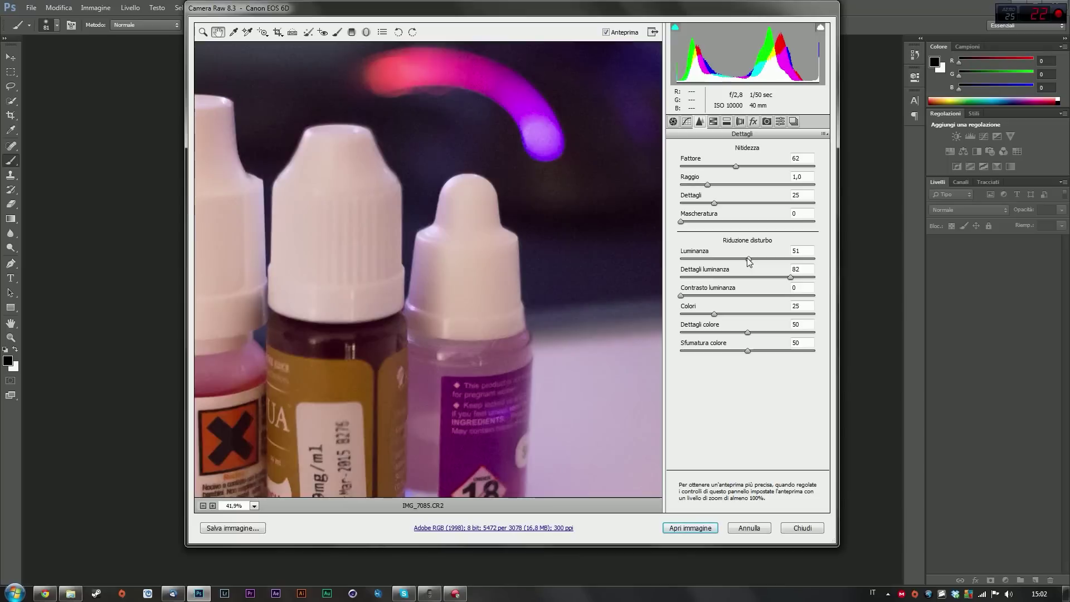
left_click_drag(748, 259, 685, 269)
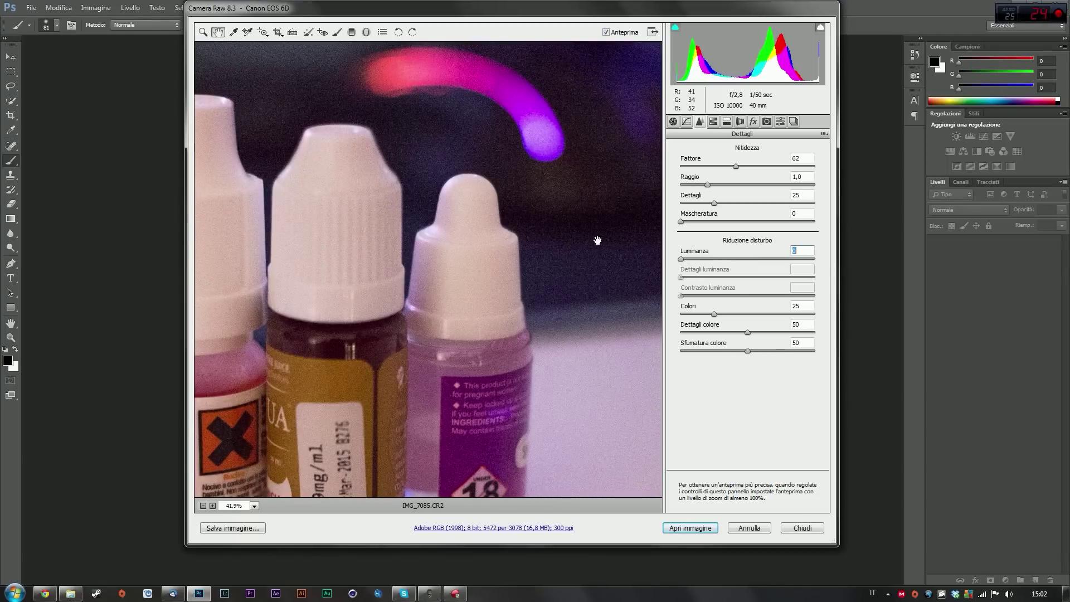
left_click_drag(533, 267, 520, 264)
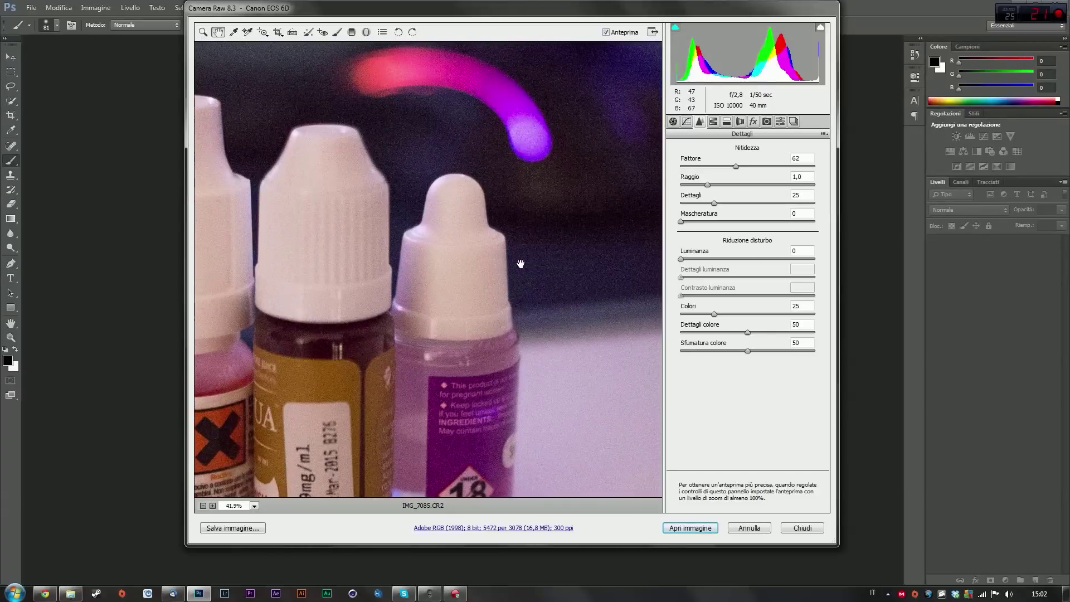
left_click_drag(680, 259, 762, 260)
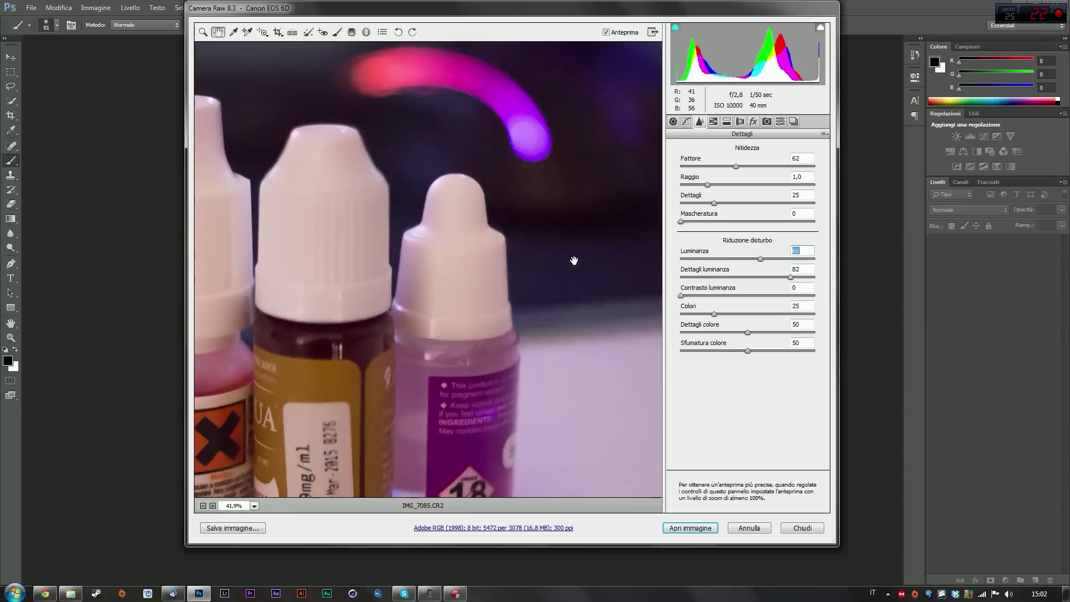
mouse_move(761, 260)
left_mouse_down()
mouse_move(665, 259)
mouse_move(599, 282)
mouse_move(630, 290)
left_mouse_up()
mouse_move(296, 222)
left_mouse_down()
mouse_move(344, 197)
mouse_move(478, 220)
left_mouse_up()
left_click_drag(591, 229, 492, 229)
left_click_drag(603, 206, 518, 206)
left_click(675, 121)
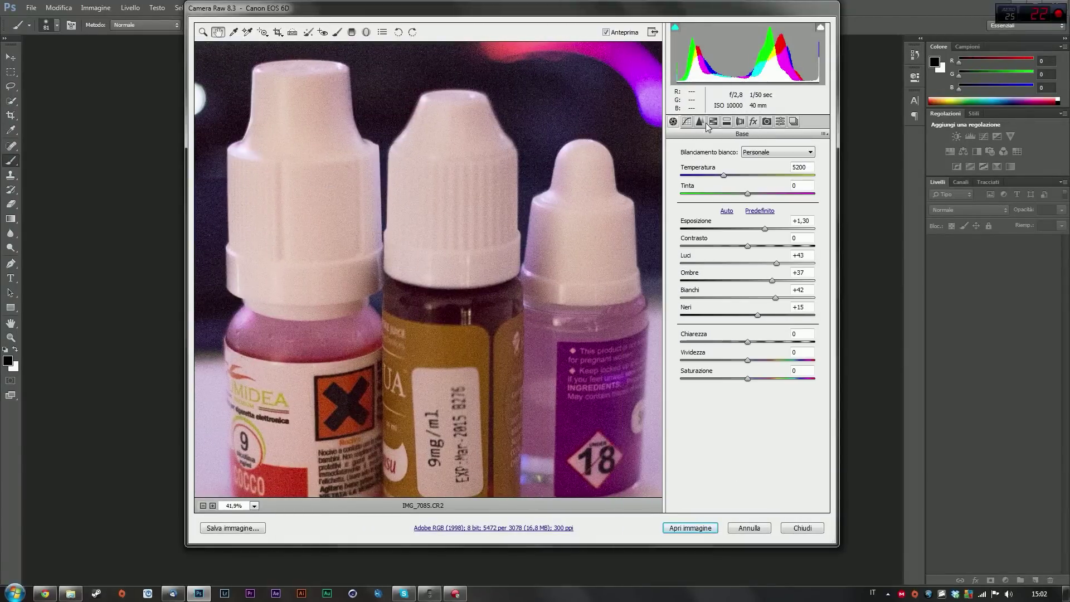
In the Detail panel, set Luminance noise reduction to 67 with Luminance Detail 80.
left_click(704, 123)
mouse_move(684, 260)
left_mouse_down()
mouse_move(757, 260)
mouse_move(691, 260)
mouse_move(726, 272)
left_mouse_up()
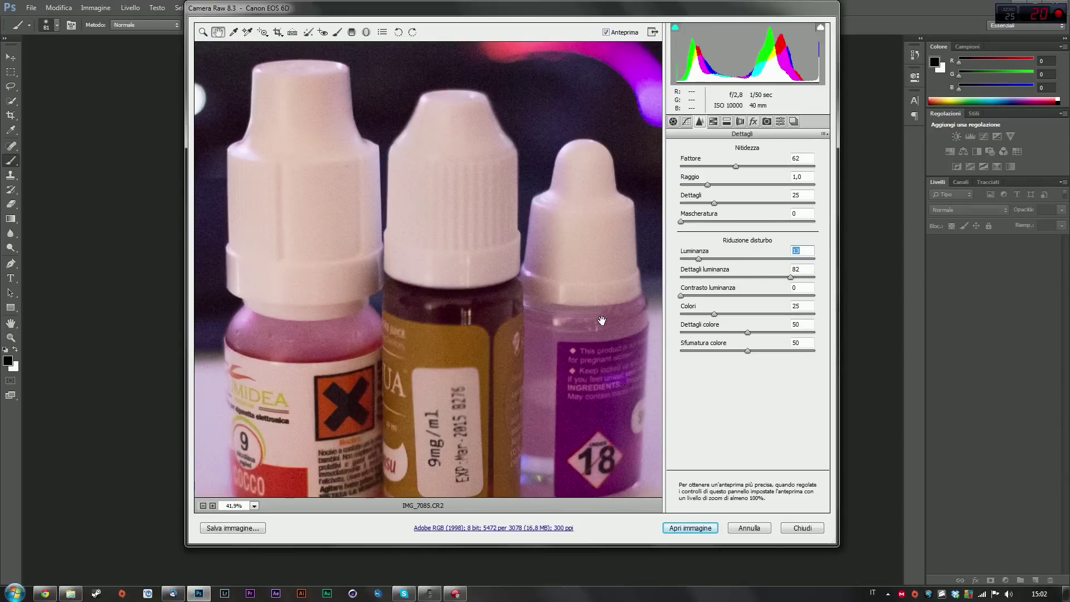
left_click_drag(497, 358, 478, 371)
left_click_drag(698, 259, 797, 260)
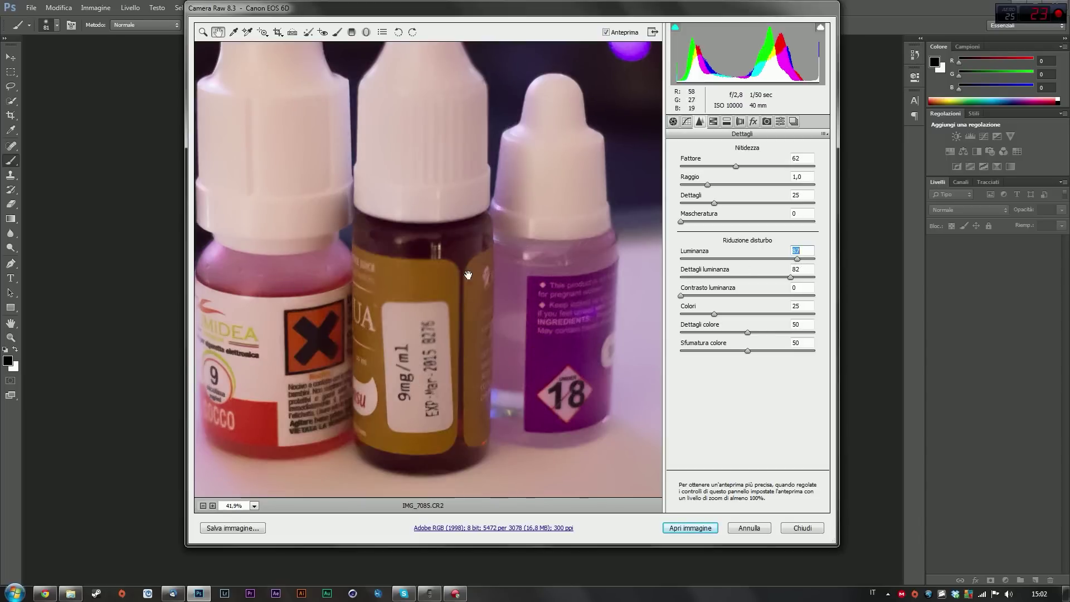
mouse_move(792, 277)
left_mouse_down()
mouse_move(645, 275)
mouse_move(805, 286)
mouse_move(784, 261)
left_mouse_up()
left_click_drag(774, 263, 767, 264)
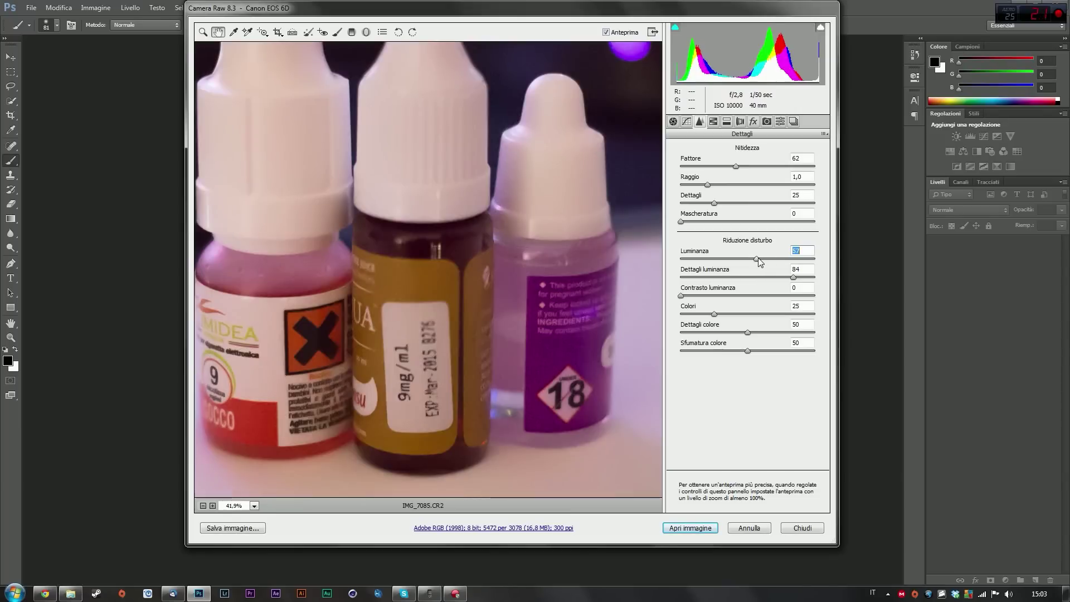
mouse_move(750, 261)
left_mouse_down()
mouse_move(681, 261)
mouse_move(750, 261)
left_mouse_up()
mouse_move(760, 259)
left_mouse_down()
mouse_move(786, 277)
mouse_move(771, 260)
left_mouse_up()
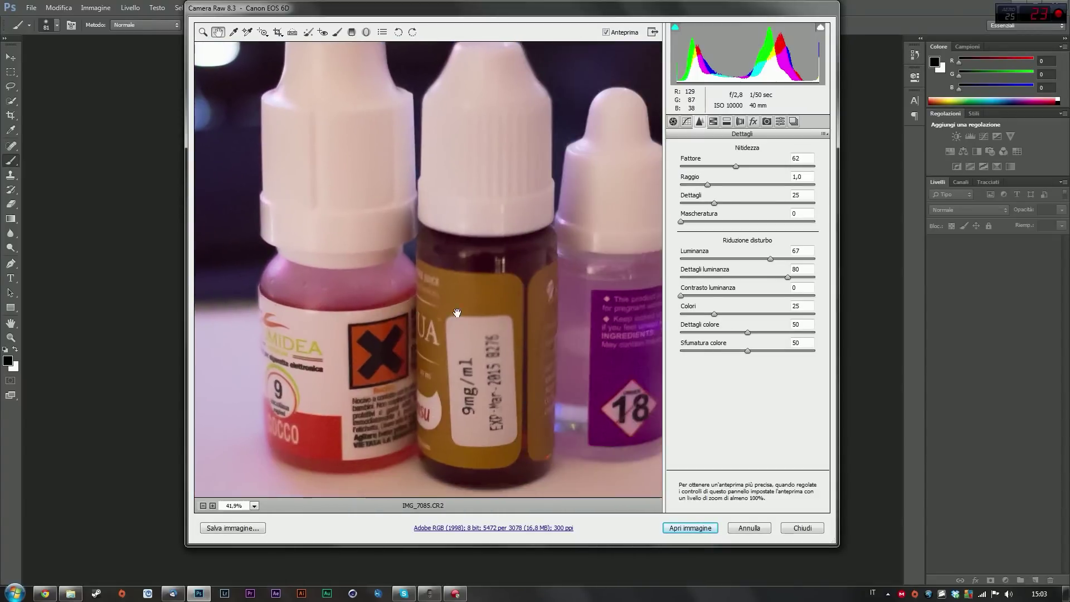
left_click(717, 122)
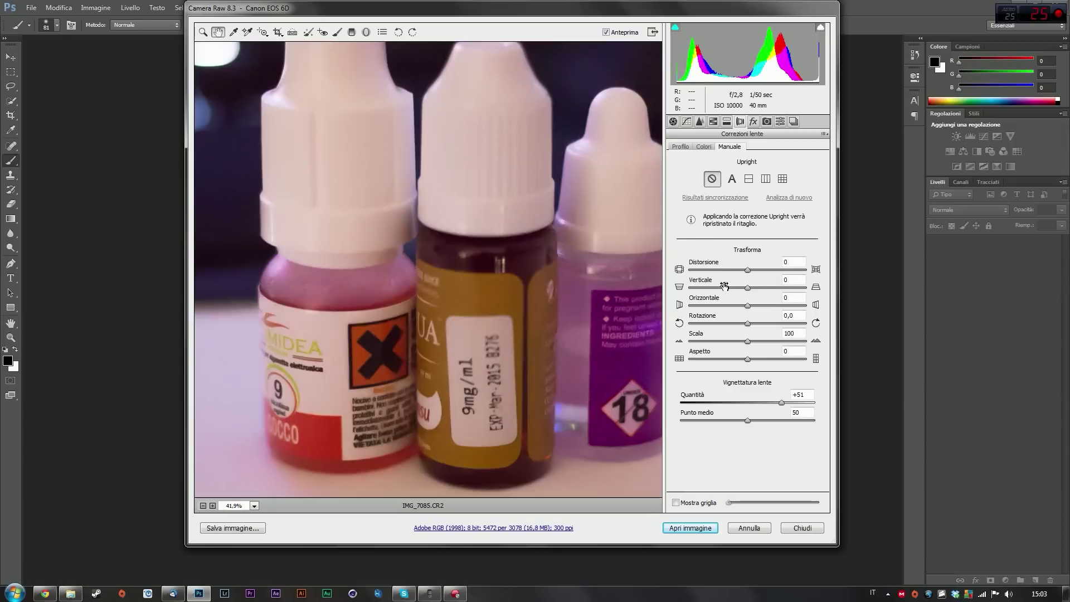
Set lens vignetting Amount to 0 and zoom the preview out to 12.5%.
left_click_drag(779, 408, 746, 408)
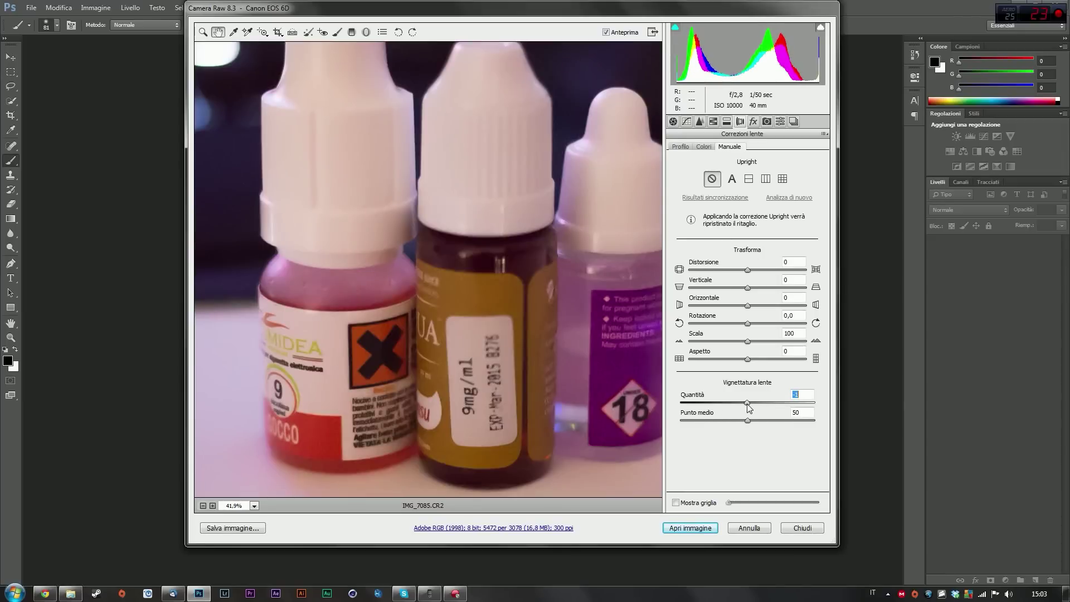
left_click_drag(748, 407, 749, 407)
left_click(203, 505)
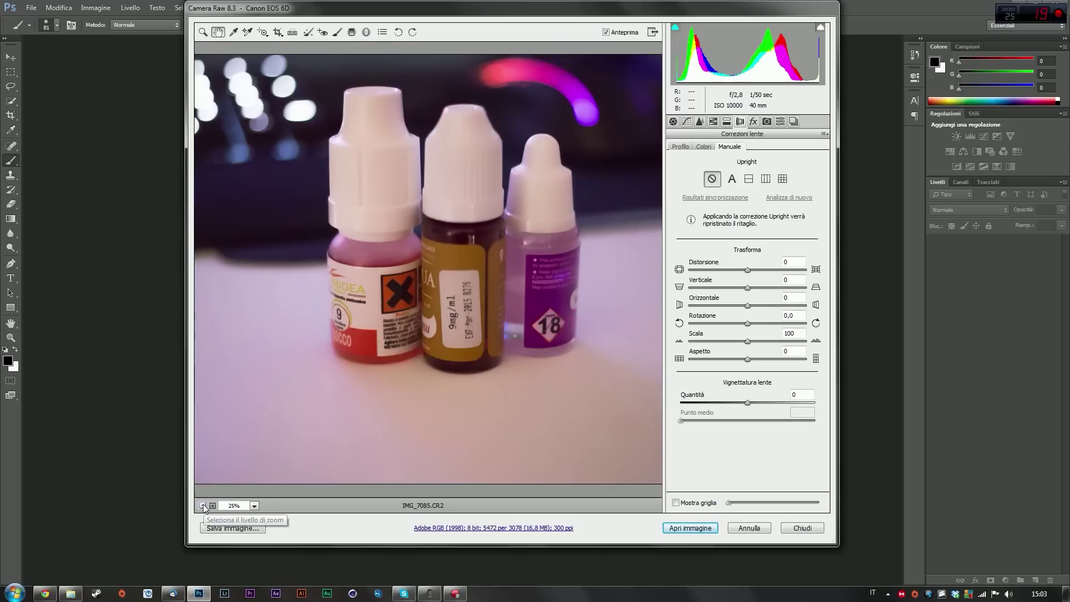
left_click(203, 506)
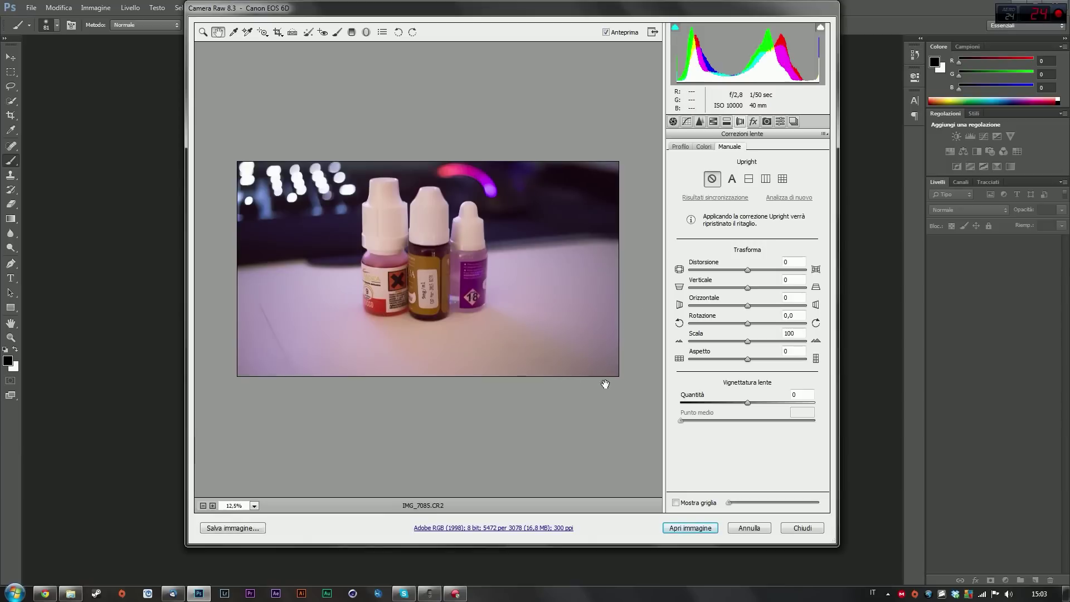
Try lens vignetting from +8 to -100, settling at +65 to brighten the corners.
mouse_move(747, 403)
left_mouse_down()
mouse_move(780, 405)
mouse_move(691, 403)
mouse_move(779, 404)
left_mouse_up()
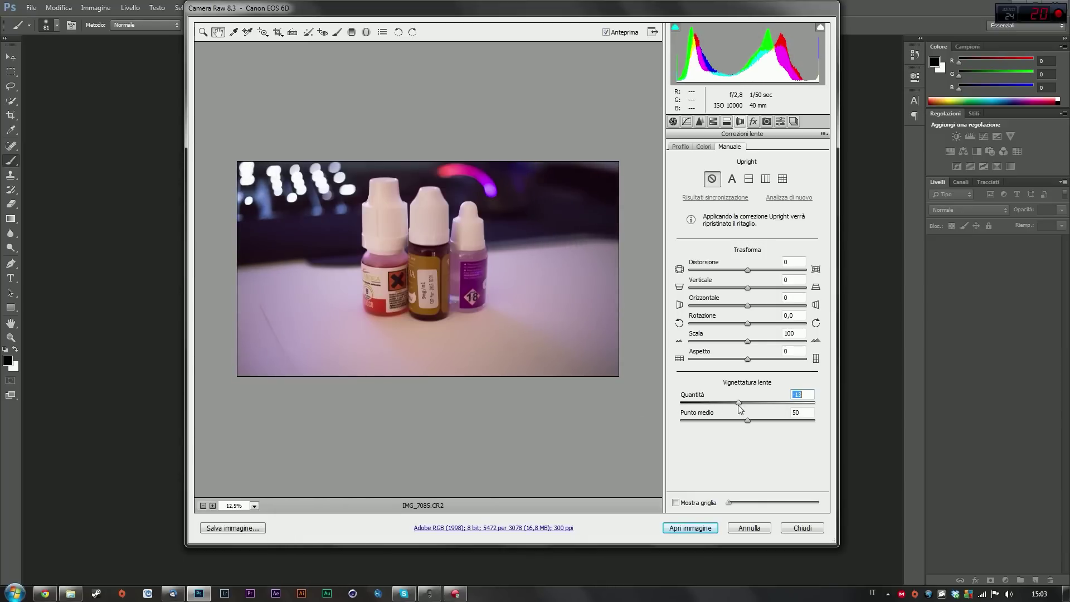
left_click_drag(780, 403, 681, 402)
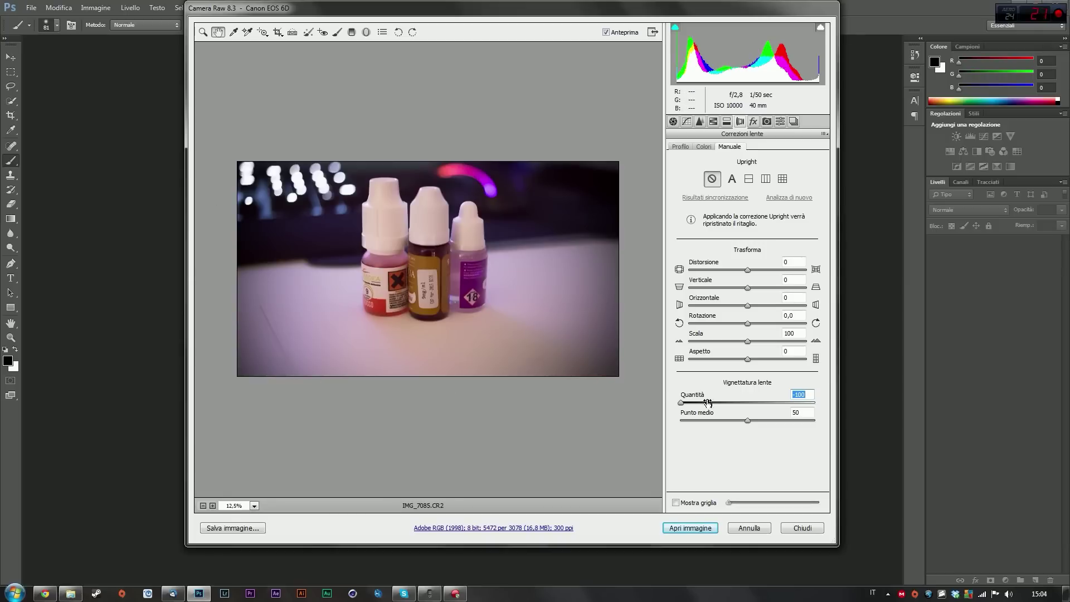
mouse_move(681, 402)
left_mouse_down()
mouse_move(789, 402)
mouse_move(751, 402)
mouse_move(767, 402)
left_mouse_up()
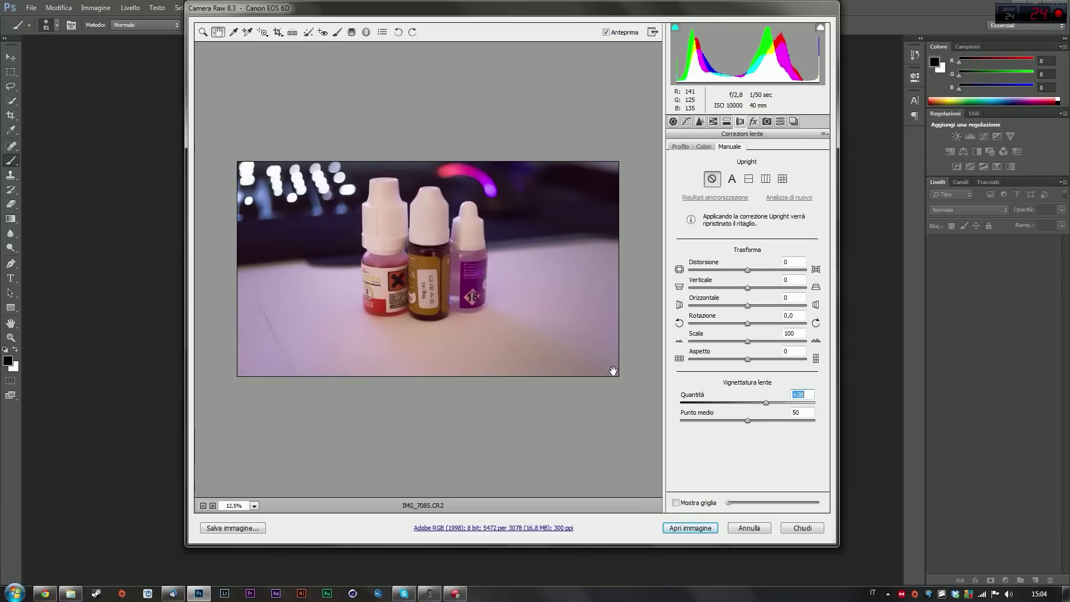
mouse_move(765, 404)
left_mouse_down()
mouse_move(788, 404)
mouse_move(778, 404)
left_mouse_up()
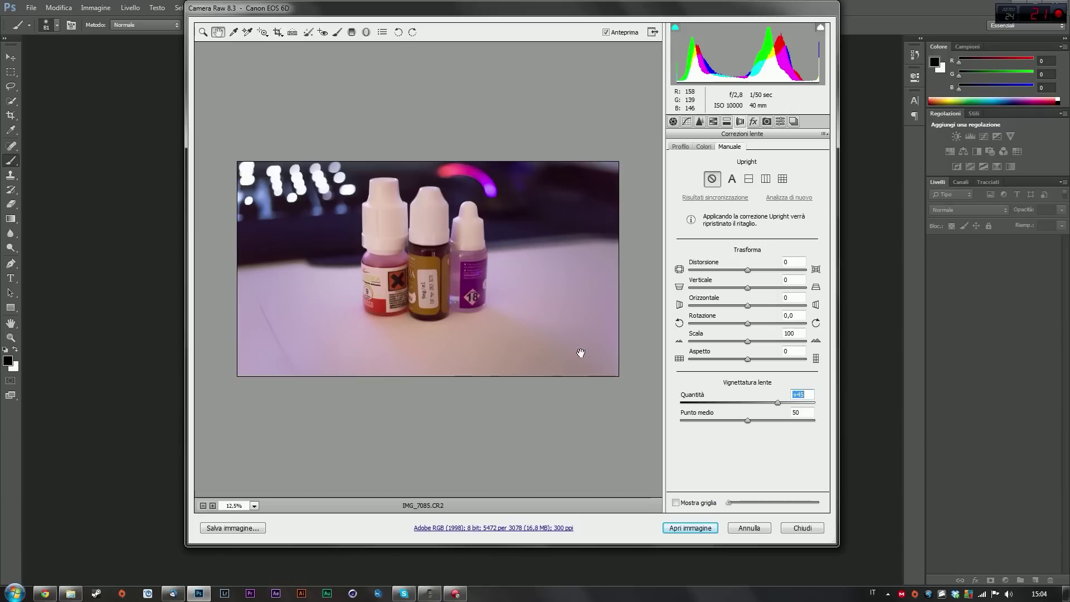
left_click(754, 122)
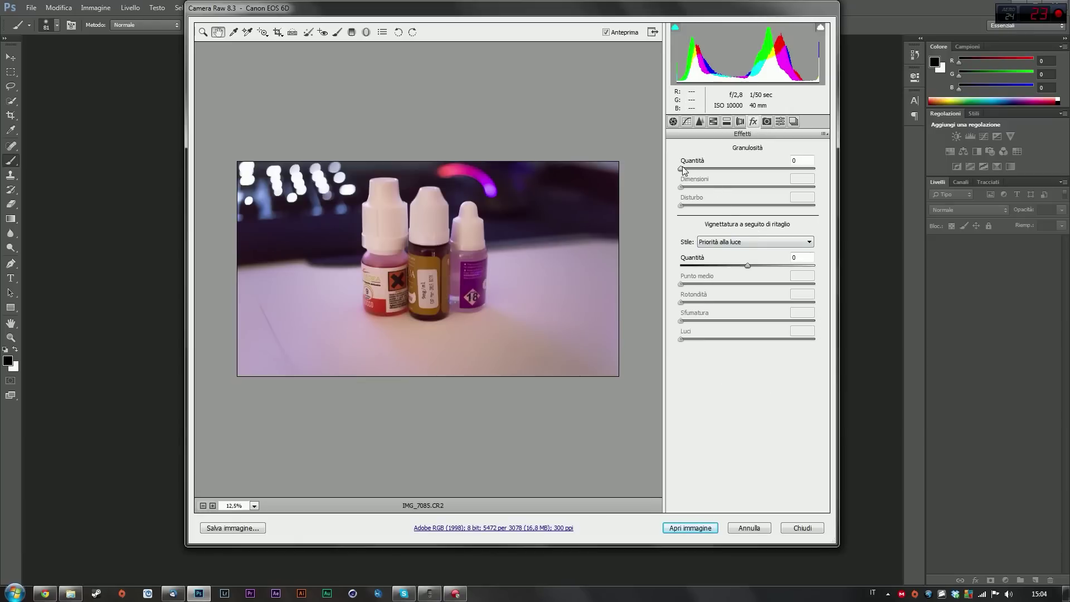
Zoom in on the bottles and preview grain Amount at 100, 50, 100, 33 and 100.
left_click_drag(681, 169, 815, 168)
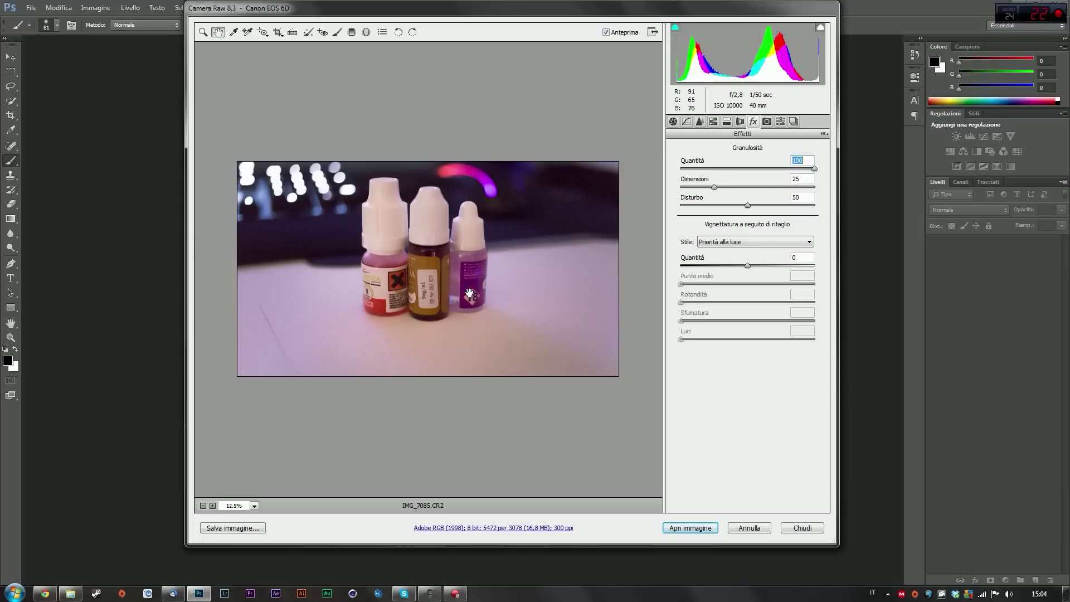
left_click(203, 32)
left_click_drag(337, 189, 521, 313)
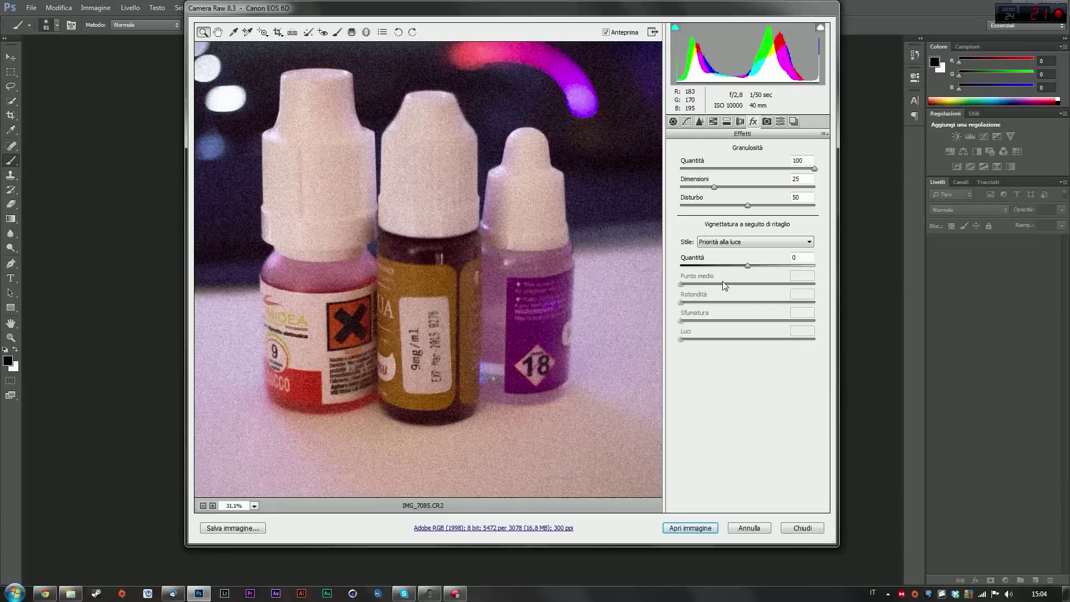
type("50")
key("Return")
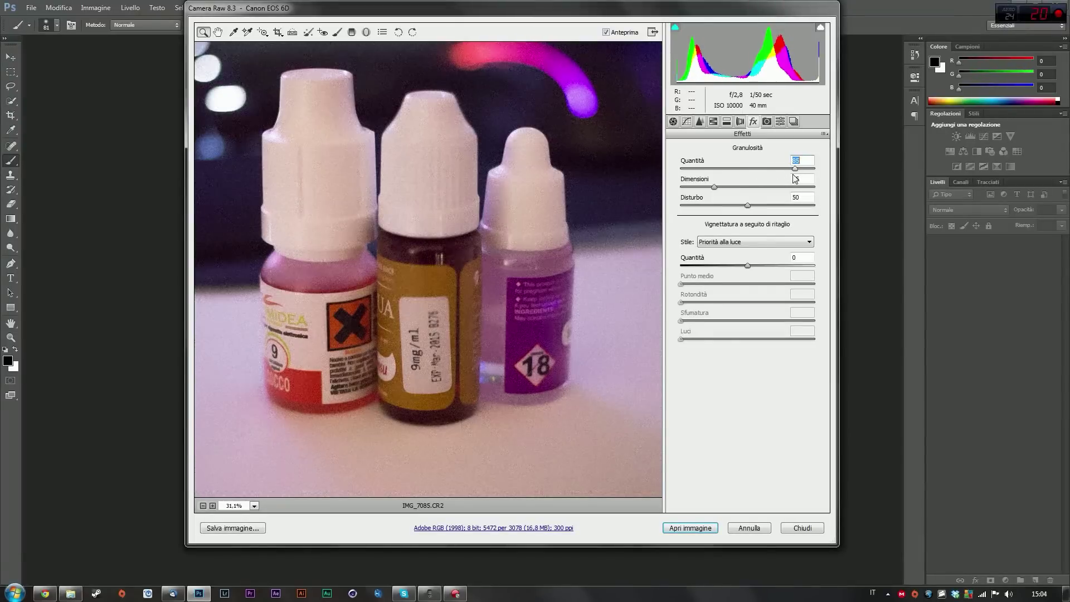
type("100")
key("Return")
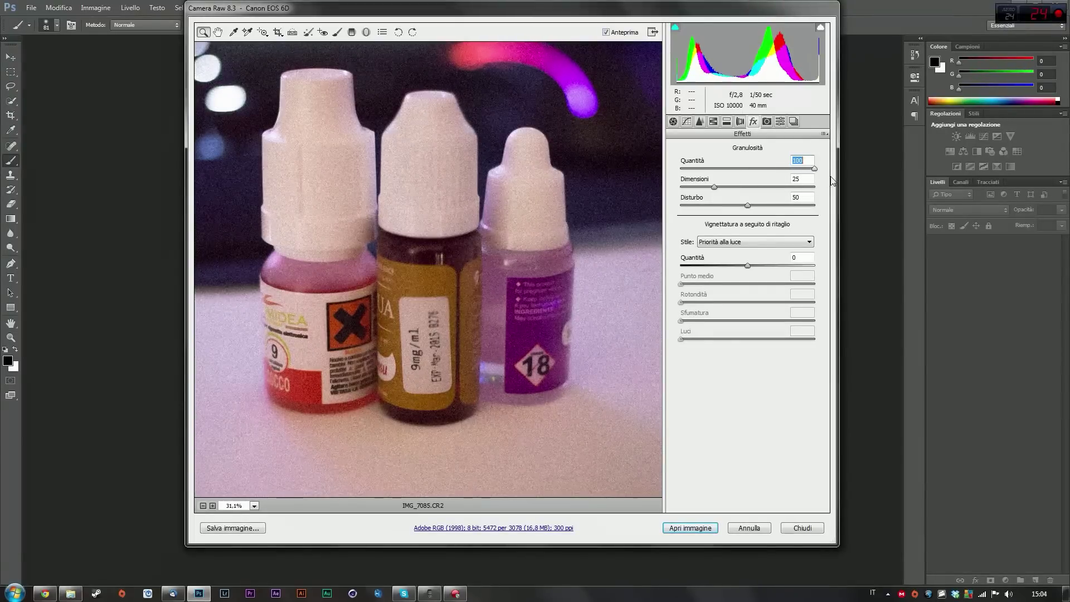
type("33")
key("Return")
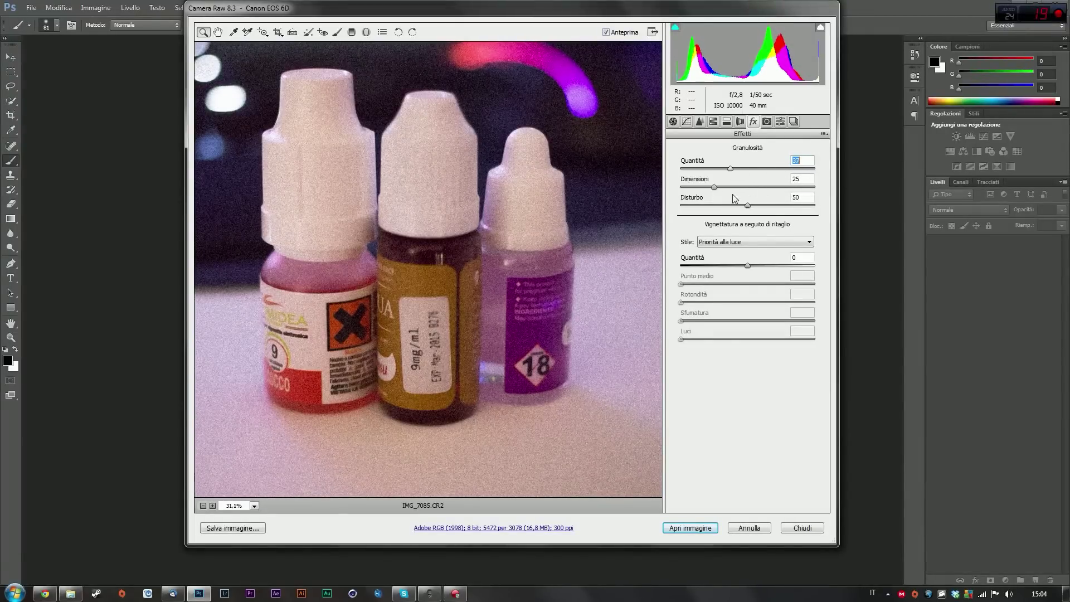
type("100")
key("Return")
Remove the grain, view Presets and Snapshots, and return to the Basic panel.
left_click_drag(814, 168, 668, 174)
left_click(783, 122)
left_click(795, 121)
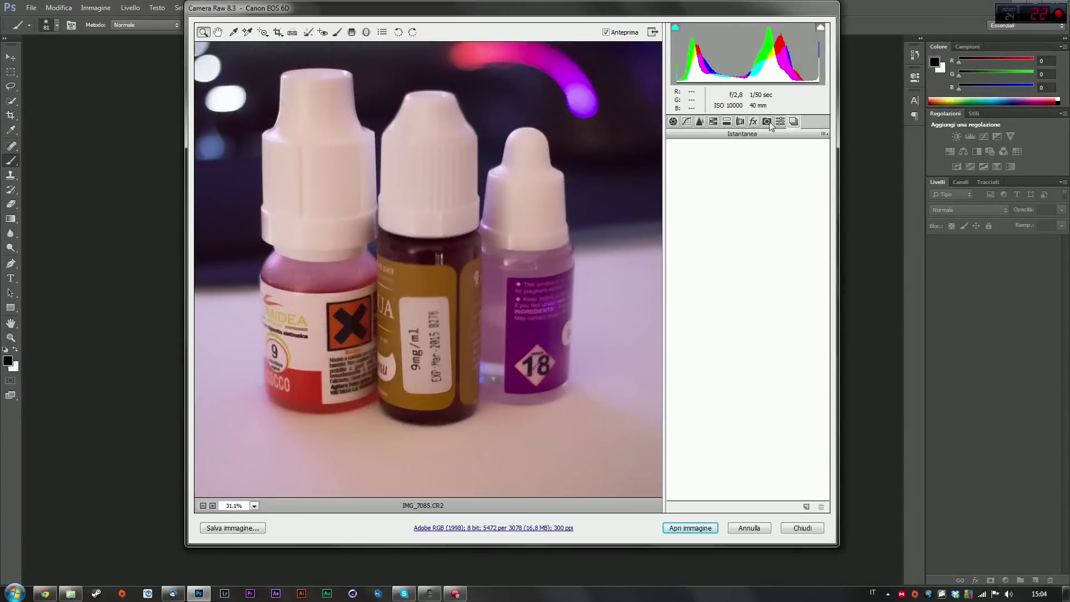
left_click(700, 121)
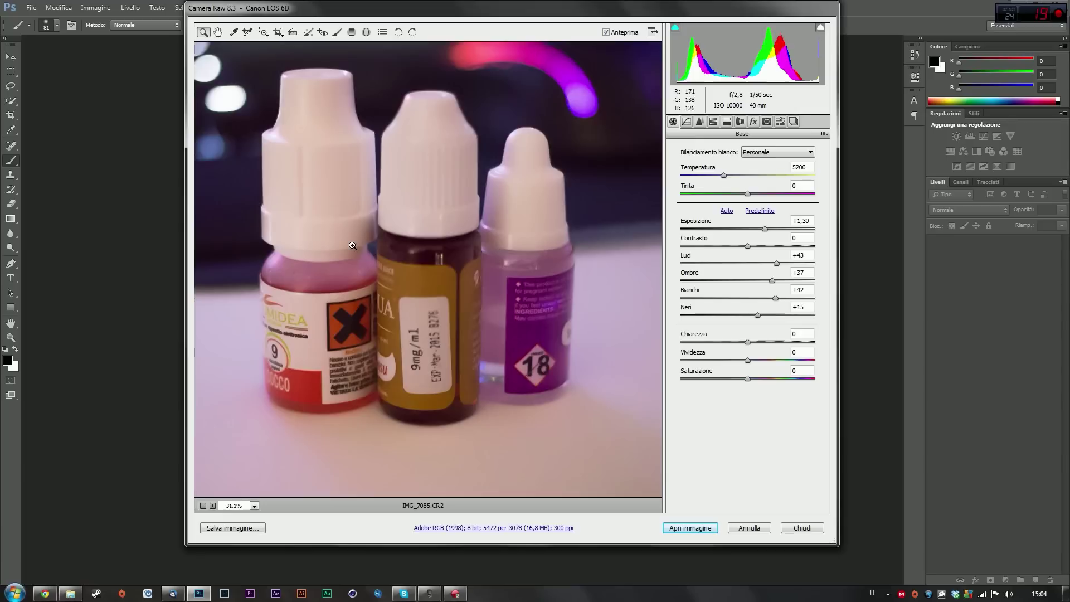
left_click_drag(368, 12, 309, 35)
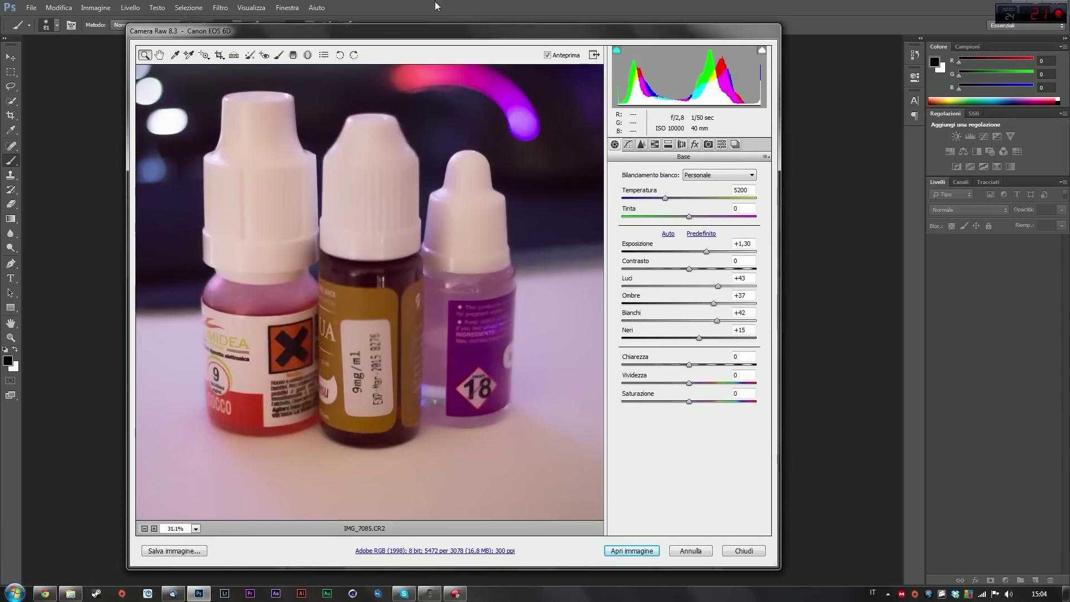
Open IMG_7085.JPG in Photo Viewer, snapped right, with Camera Raw on the left half.
left_click(71, 593)
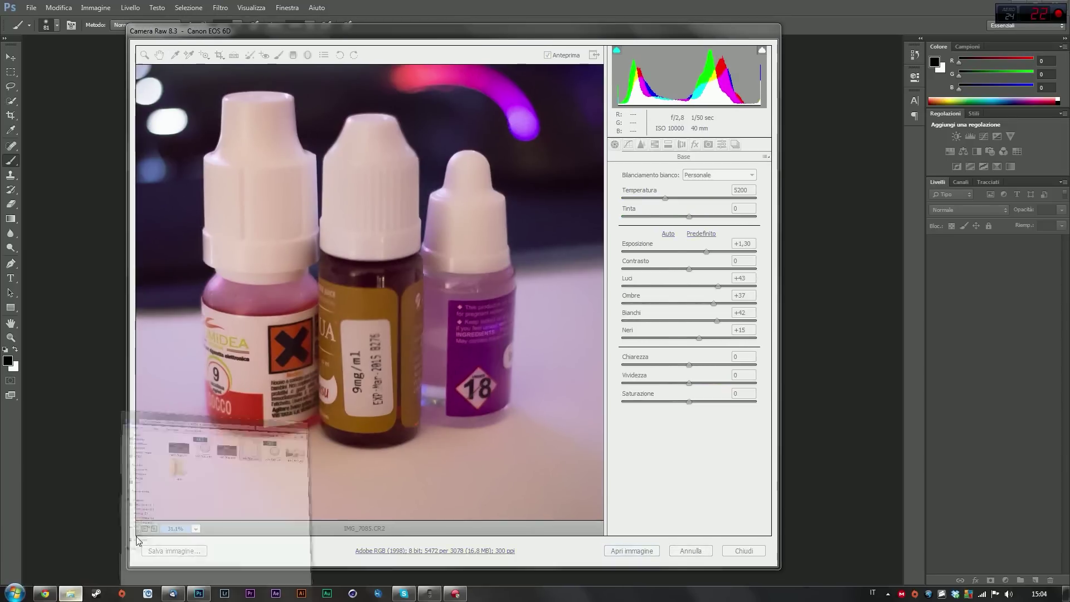
double_click(457, 218)
left_click_drag(778, 43, 1067, 167)
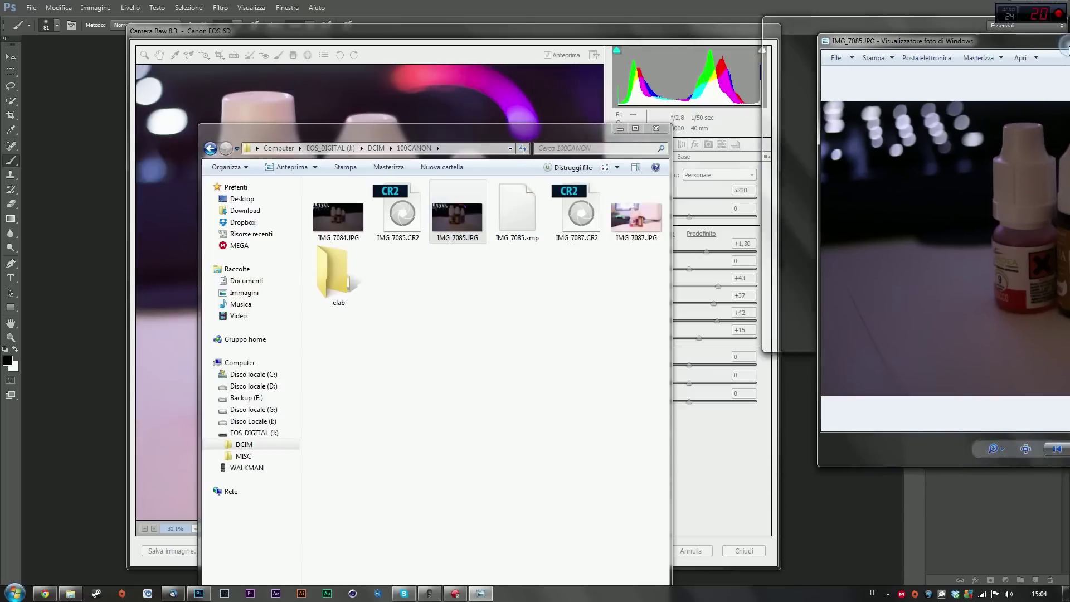
left_click_drag(477, 127, 430, 227)
left_click(574, 229)
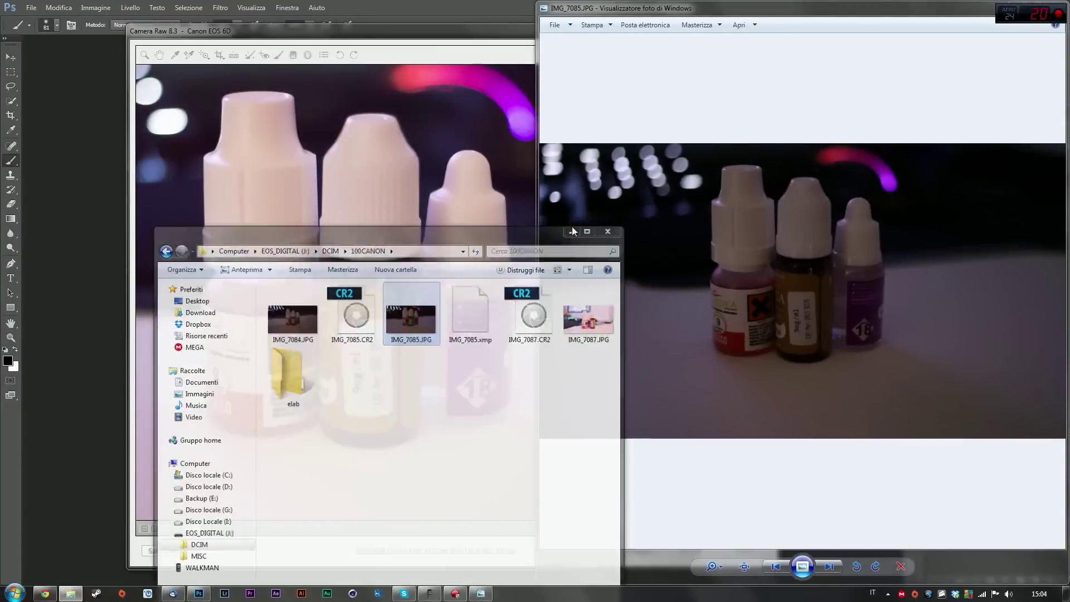
left_click_drag(440, 33, 345, 33)
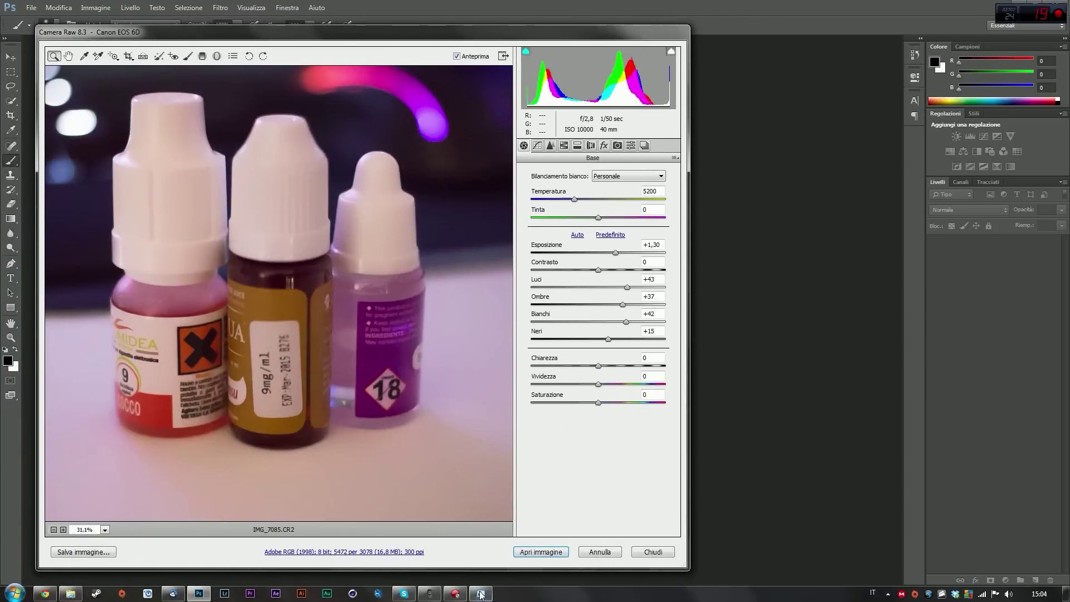
Pan the JPG to match the RAW preview, then close Photo Viewer and Camera Raw (Chiudi).
left_click(481, 593)
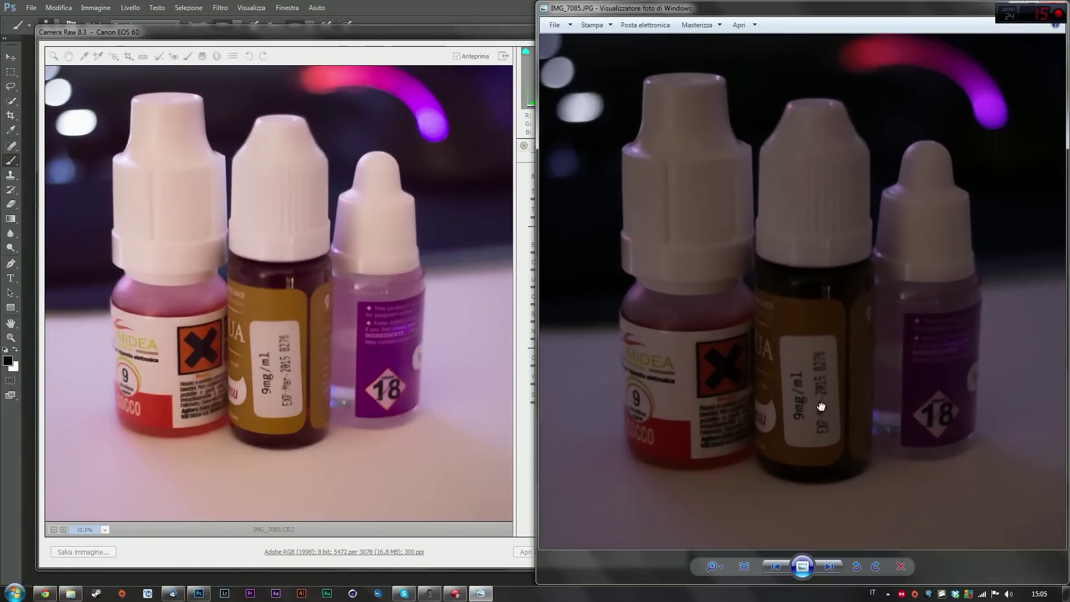
left_click_drag(849, 349, 794, 411)
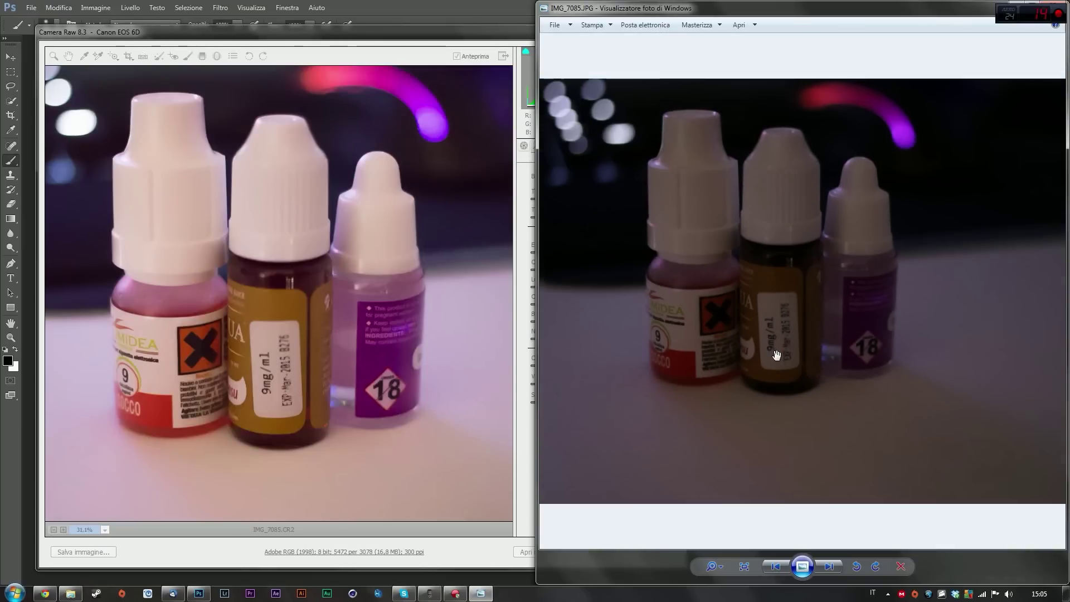
left_click_drag(777, 355, 787, 342)
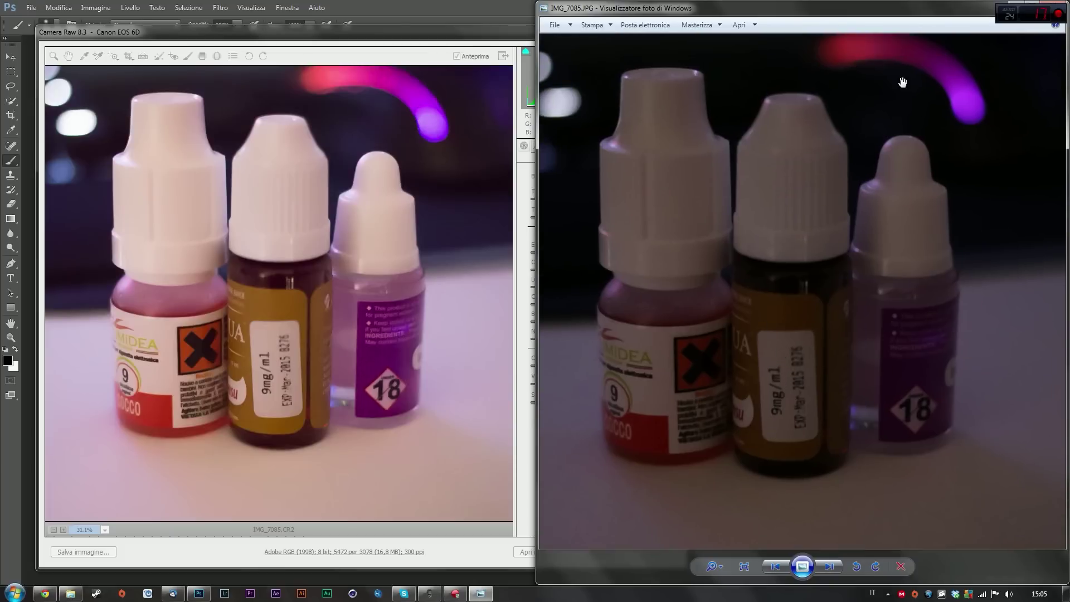
left_click_drag(847, 8, 643, 47)
left_click(826, 44)
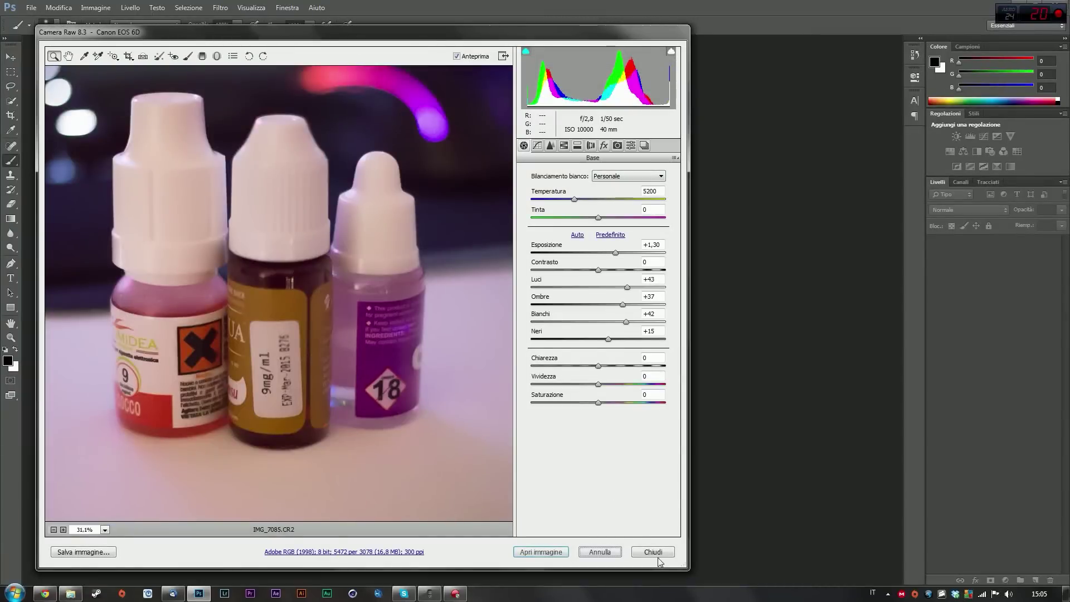
left_click(649, 551)
Open IMG_7087.CR2 from the 100CANON folder via File > Apri into Camera Raw.
left_click(30, 8)
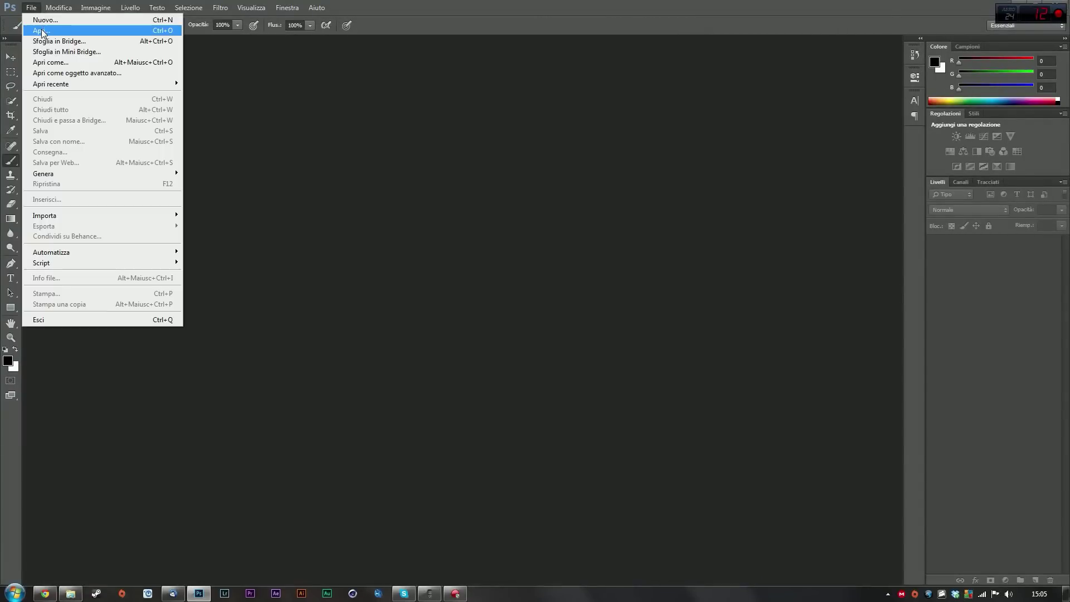
left_click(39, 28)
scroll(229, 198, "down", 2)
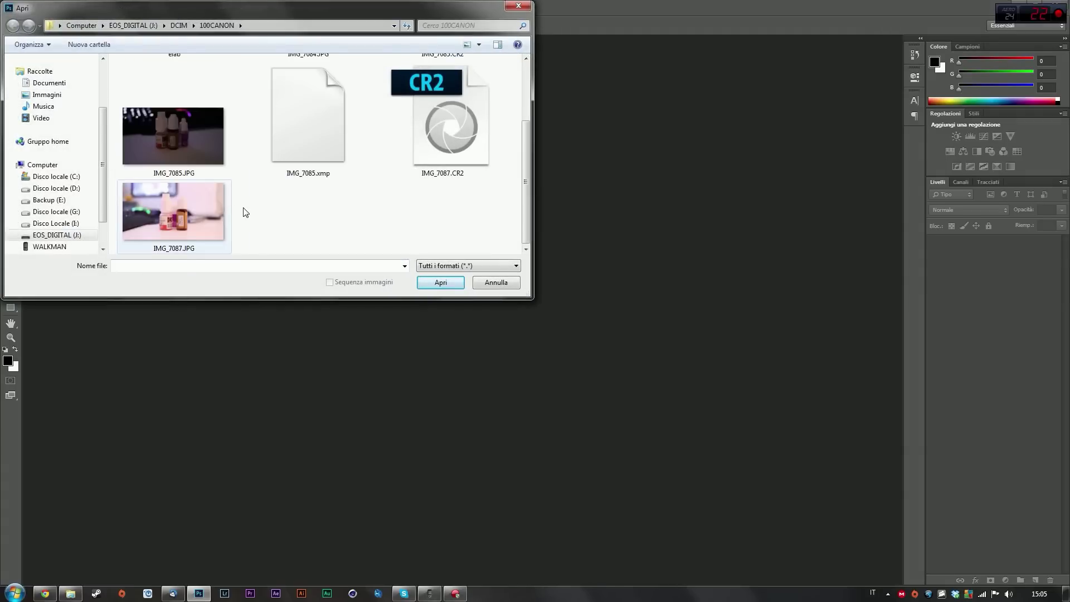
double_click(433, 157)
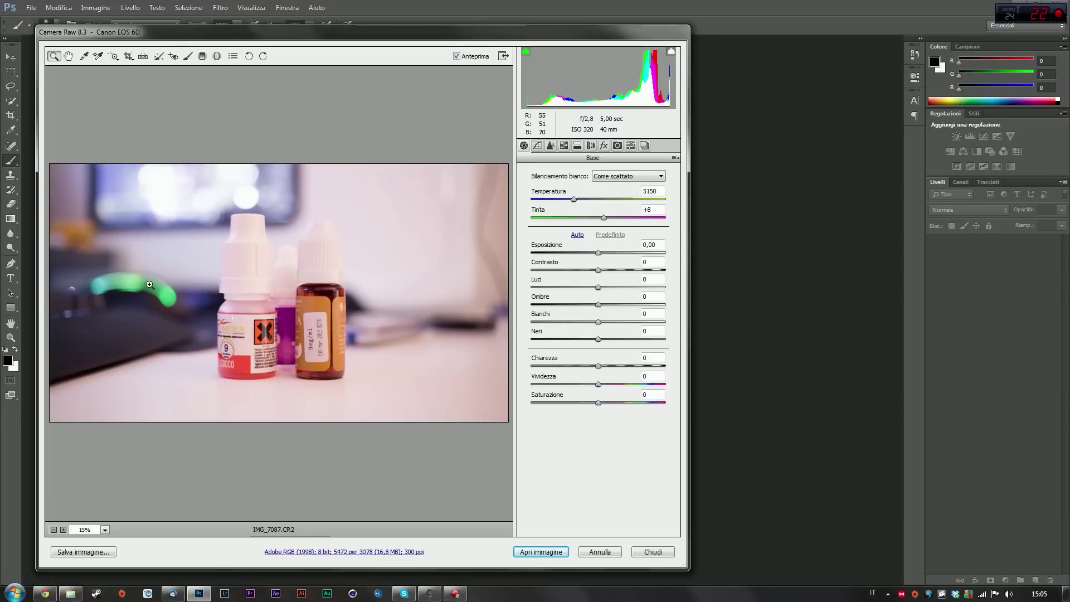
Zoom in on the bottles, apply Auto tone, set the preview to 25%, then reset to Predefinito.
left_click_drag(150, 198, 410, 388)
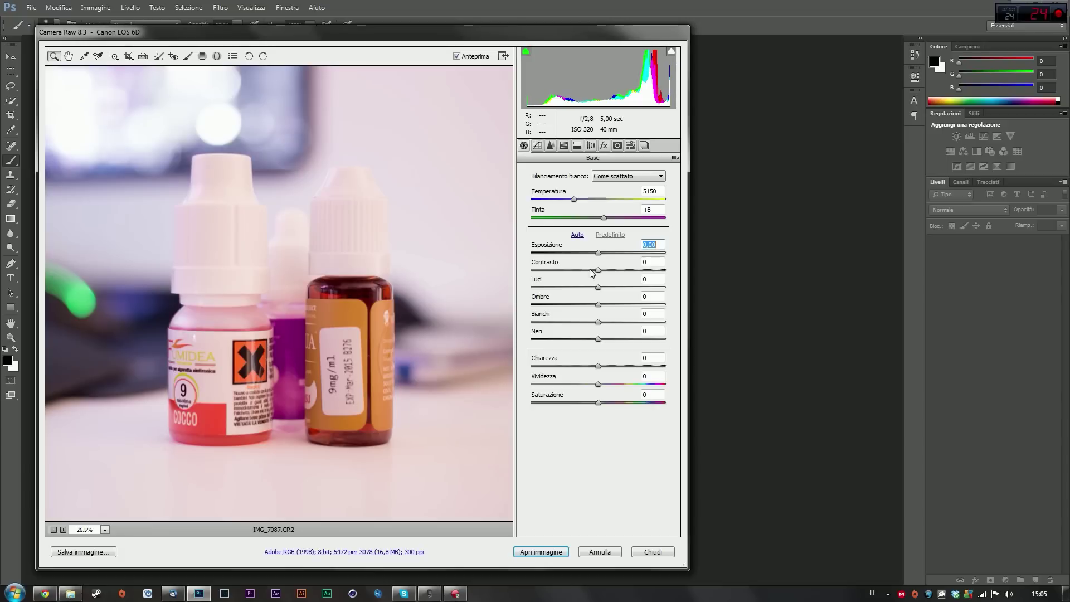
left_click(579, 236)
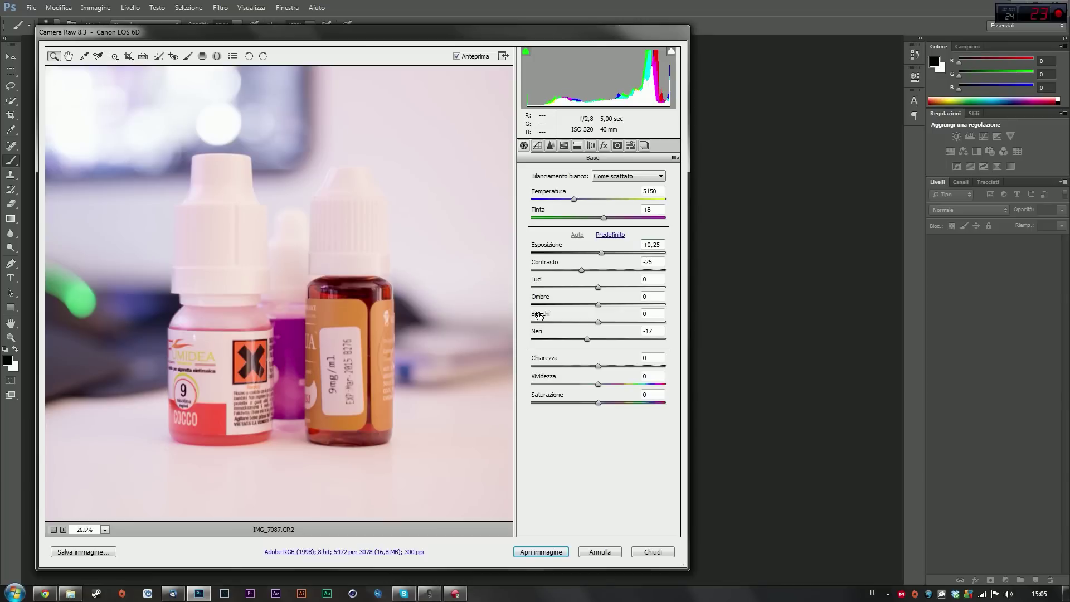
left_click(53, 530)
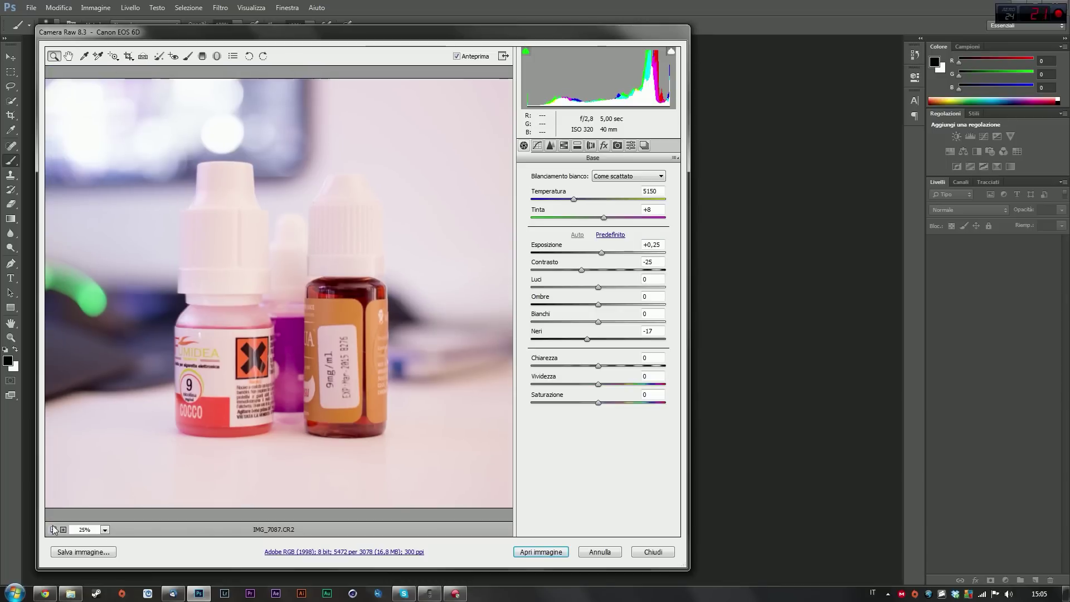
left_click(62, 529)
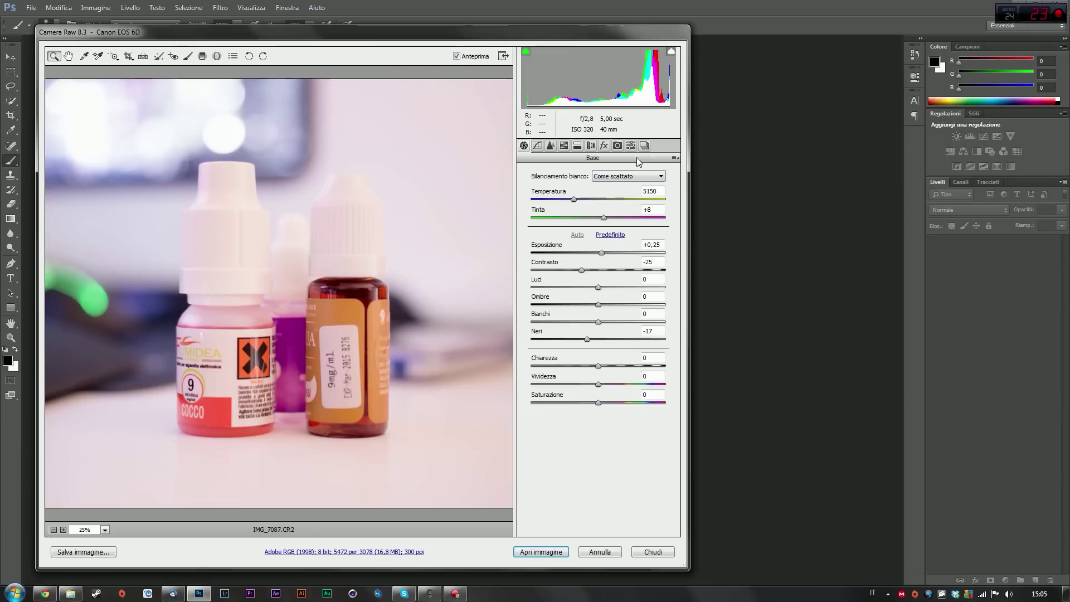
left_click(610, 236)
Lower Exposure to -0,90 and bring Highlights down to about -26.
mouse_move(597, 253)
left_mouse_down()
mouse_move(580, 253)
mouse_move(594, 278)
mouse_move(649, 294)
left_mouse_up()
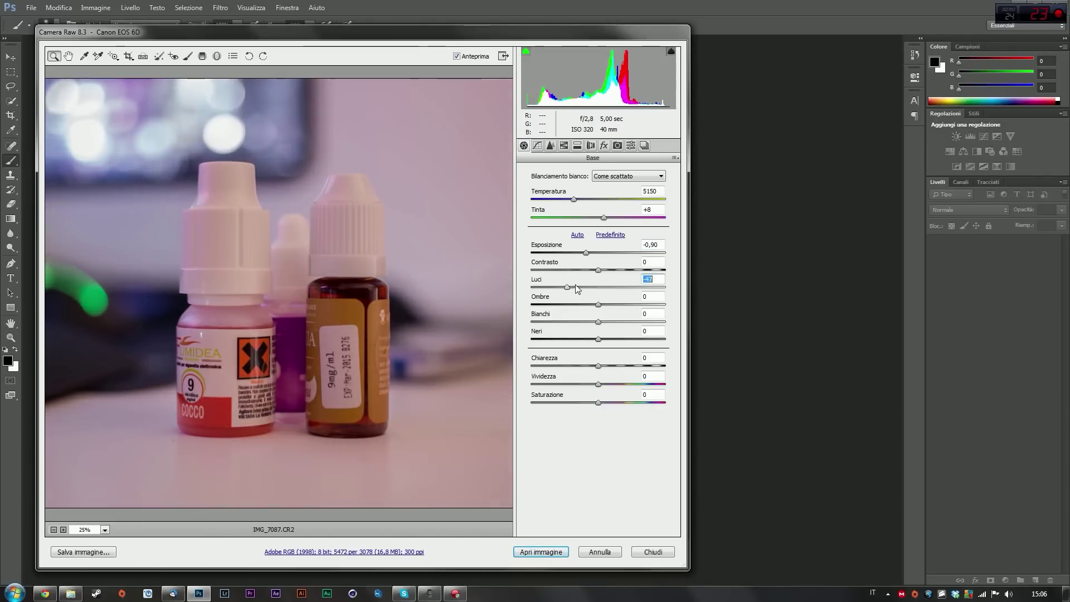
type("-40")
key("Return")
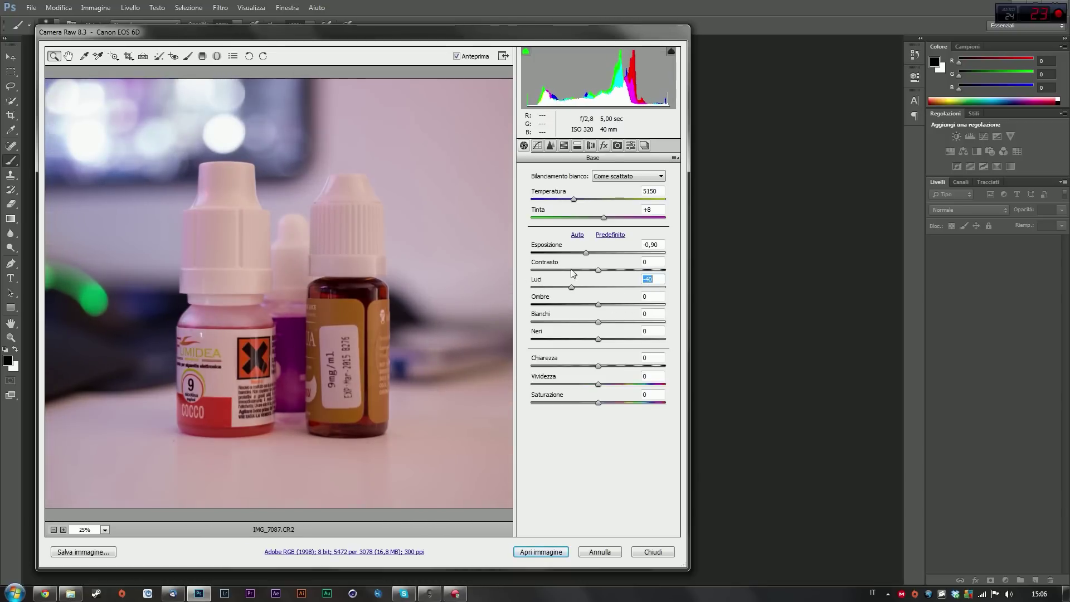
left_click_drag(572, 288, 668, 288)
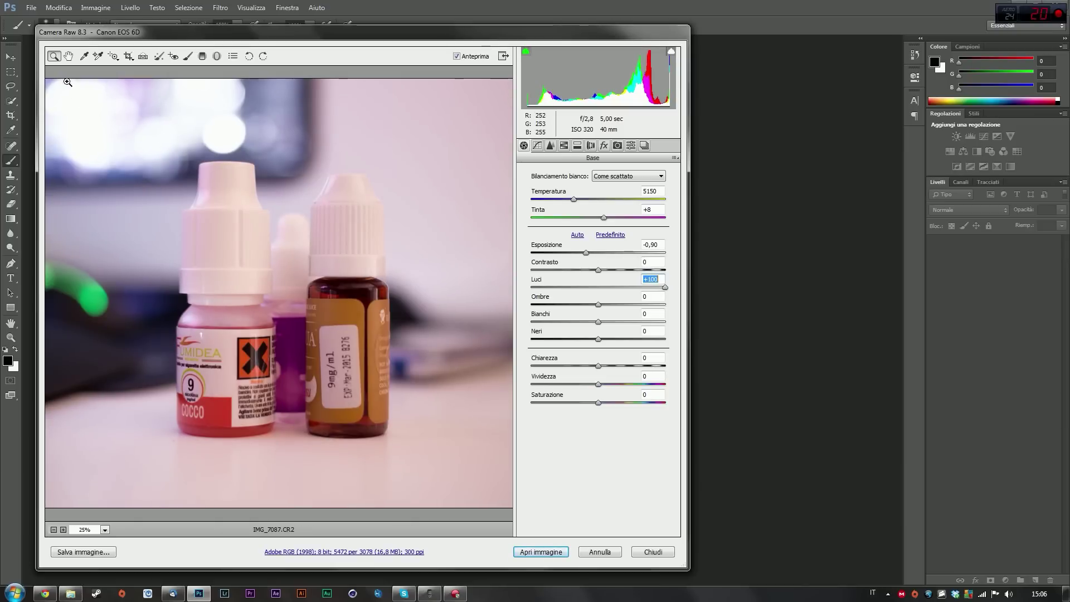
left_click_drag(657, 288, 578, 287)
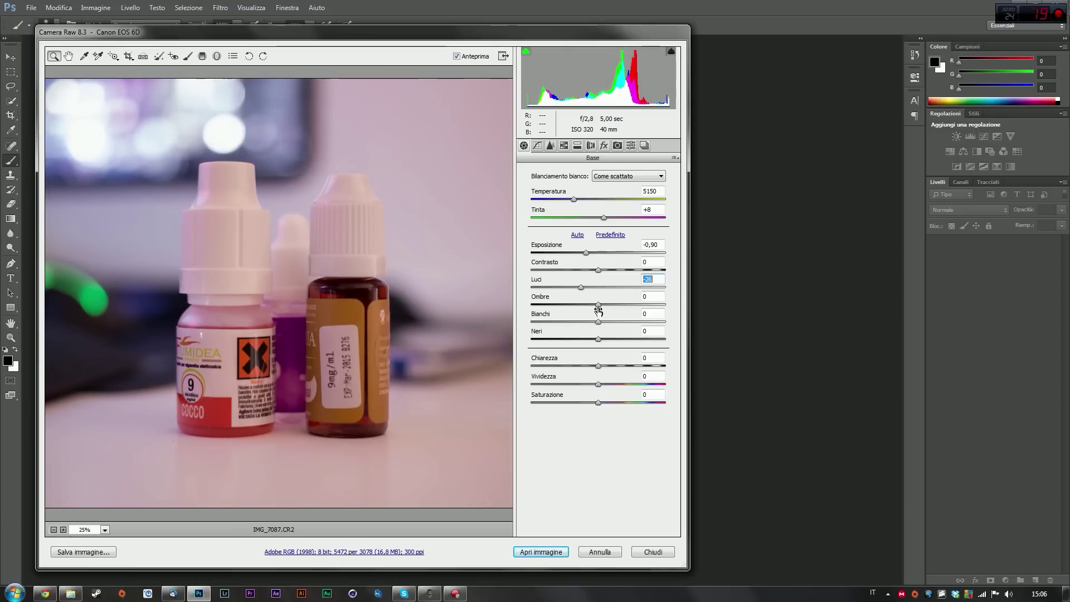
Set Shadows to +28 while checking the middle bottle's label, then zoom back out.
mouse_move(599, 305)
left_mouse_down()
mouse_move(505, 320)
mouse_move(662, 304)
left_mouse_up()
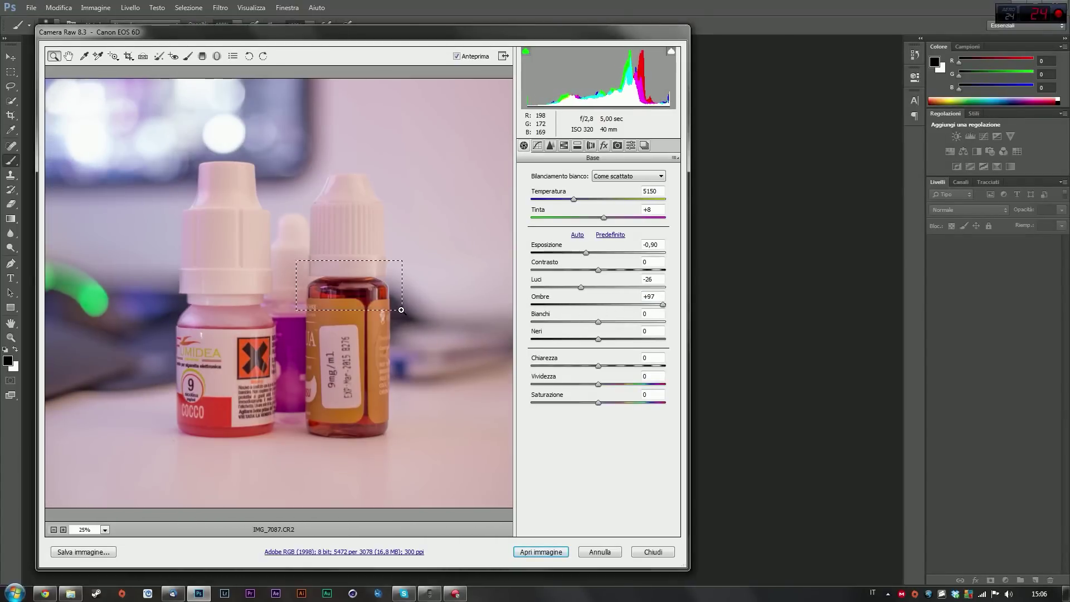
left_click_drag(378, 293, 403, 443)
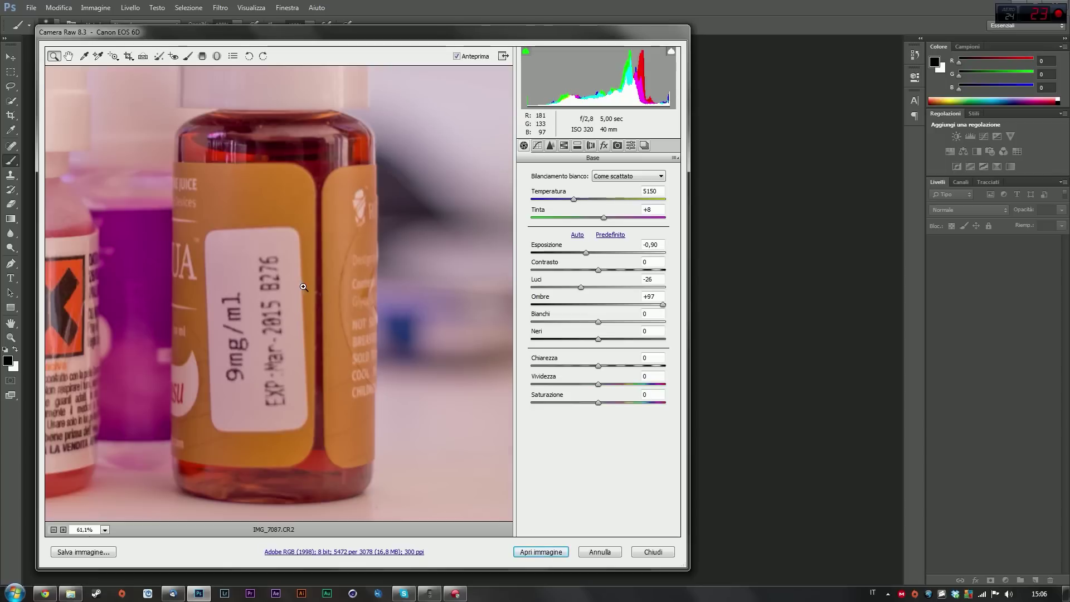
mouse_move(663, 308)
left_mouse_down()
mouse_move(543, 308)
mouse_move(621, 310)
mouse_move(612, 308)
left_mouse_up()
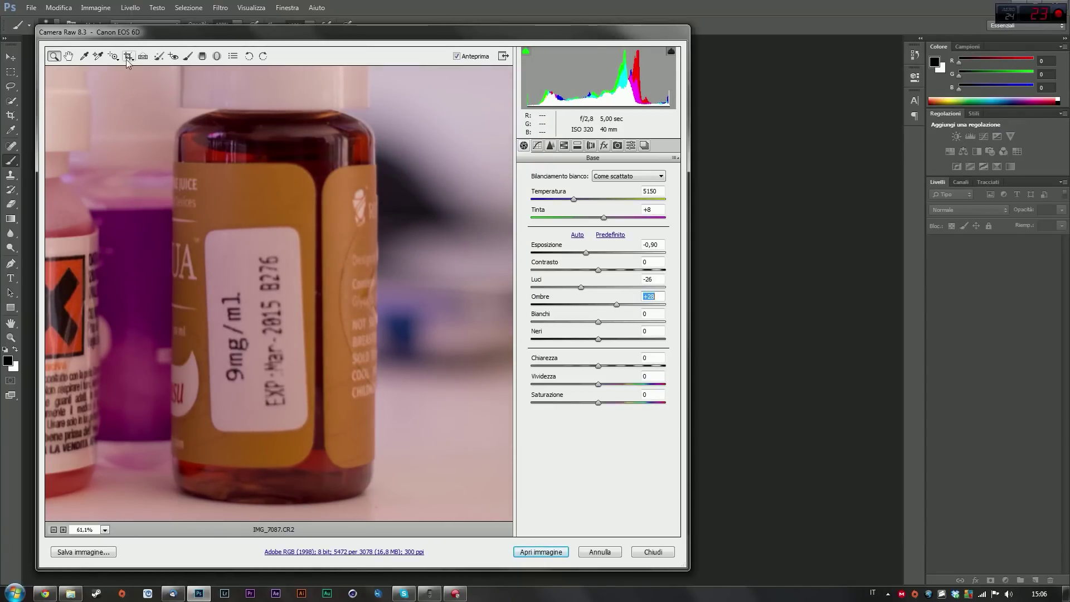
left_click(54, 529)
Set Whites to +51 and Blacks to -20.
left_click(53, 530)
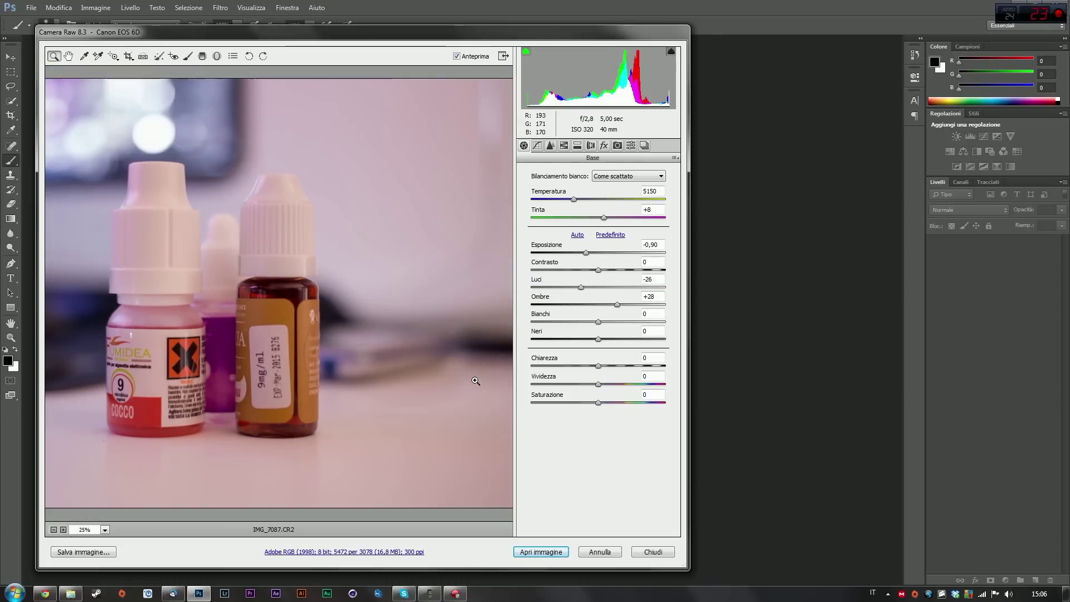
mouse_move(607, 323)
left_mouse_down()
mouse_move(533, 324)
mouse_move(637, 325)
left_mouse_up()
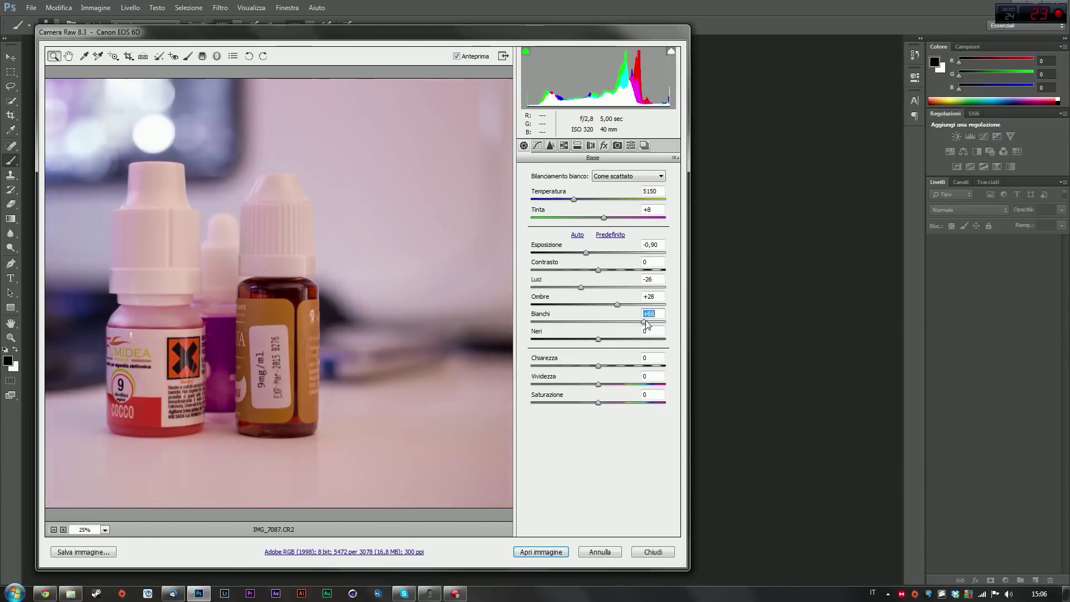
left_click_drag(638, 325, 602, 325)
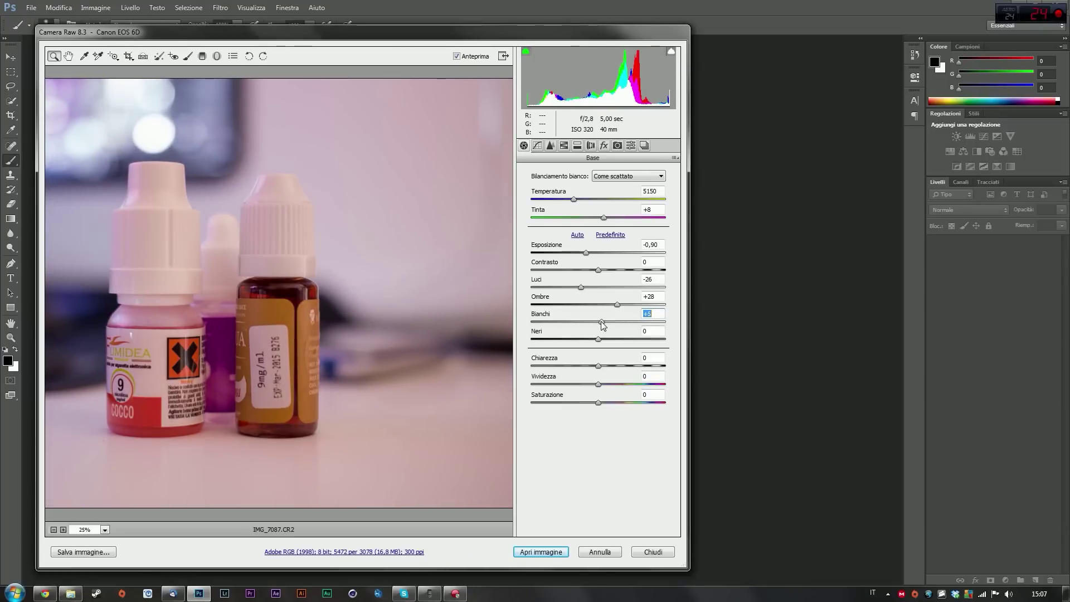
mouse_move(600, 322)
left_mouse_down()
mouse_move(647, 327)
mouse_move(566, 340)
mouse_move(652, 345)
mouse_move(605, 349)
left_mouse_up()
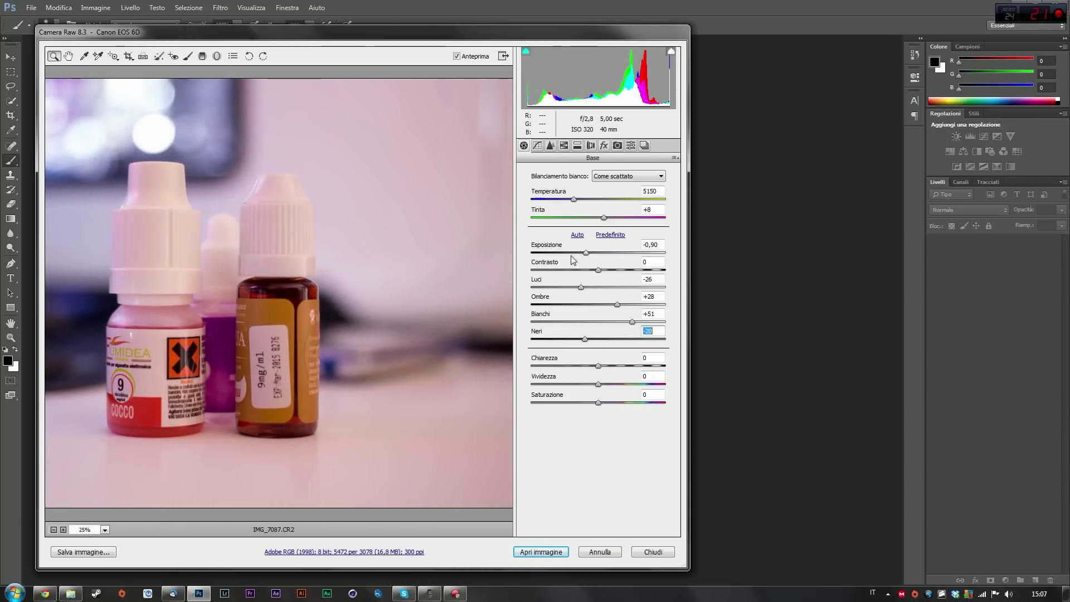
Lower Exposure to -1,00 and zoom the preview out to 12.5%.
left_click_drag(586, 253, 584, 252)
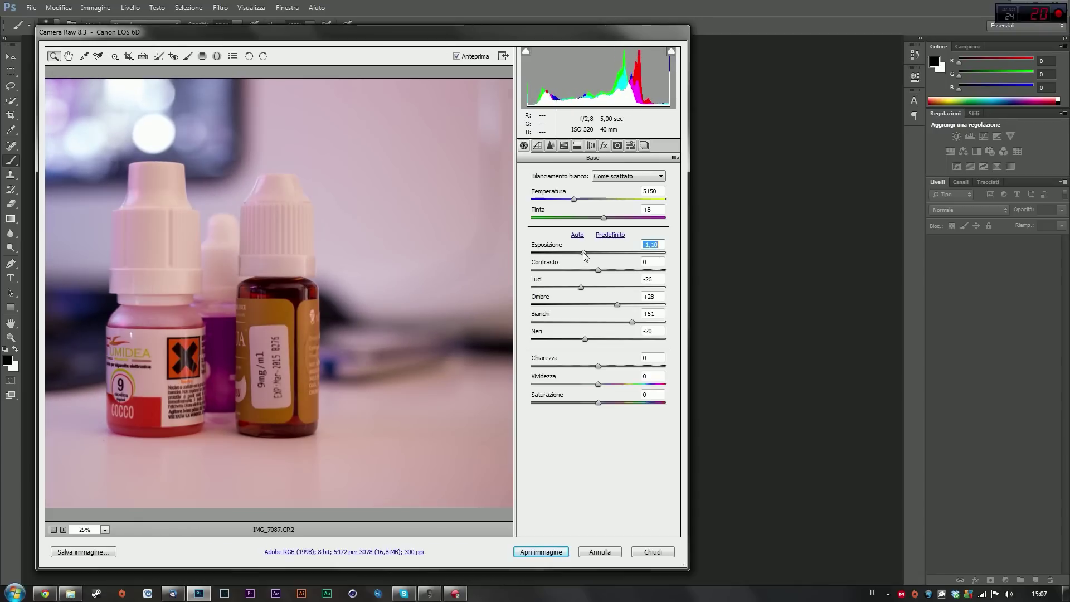
left_click_drag(584, 252, 584, 252)
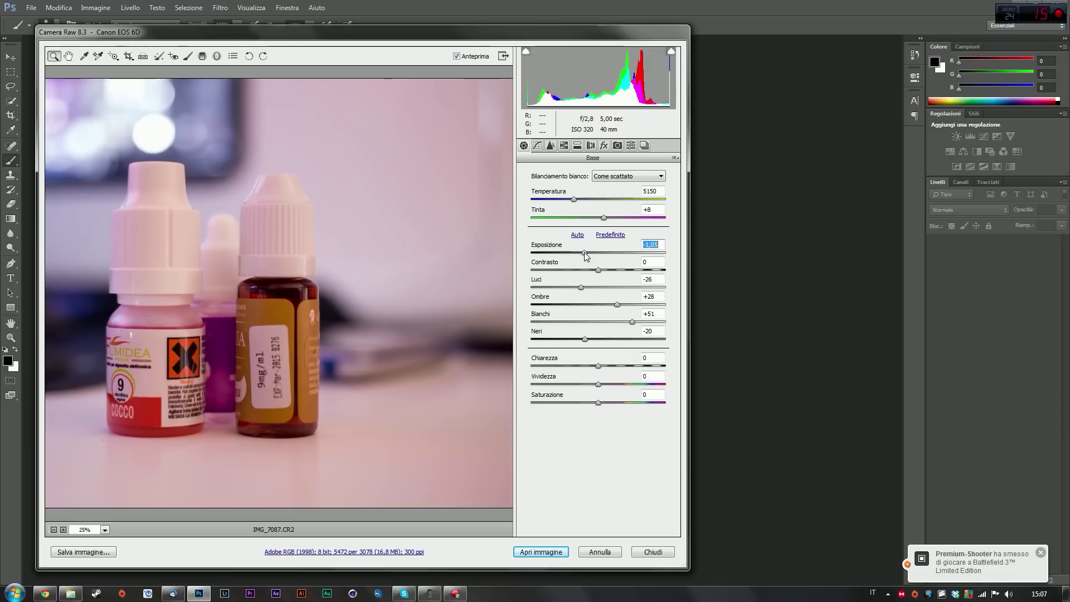
left_click_drag(584, 252, 585, 253)
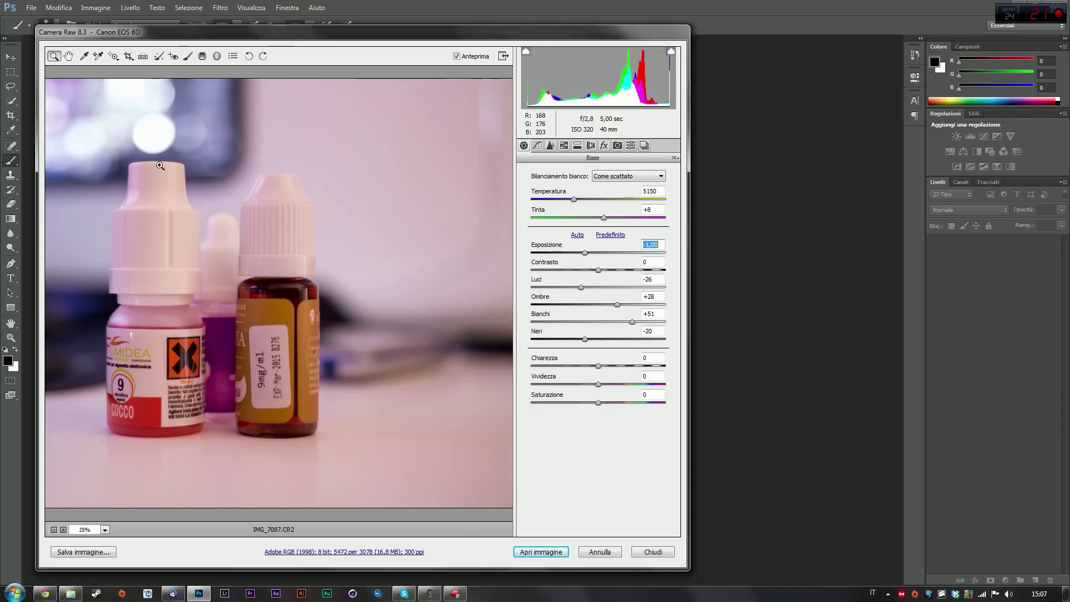
left_click(53, 530)
left_click(62, 530)
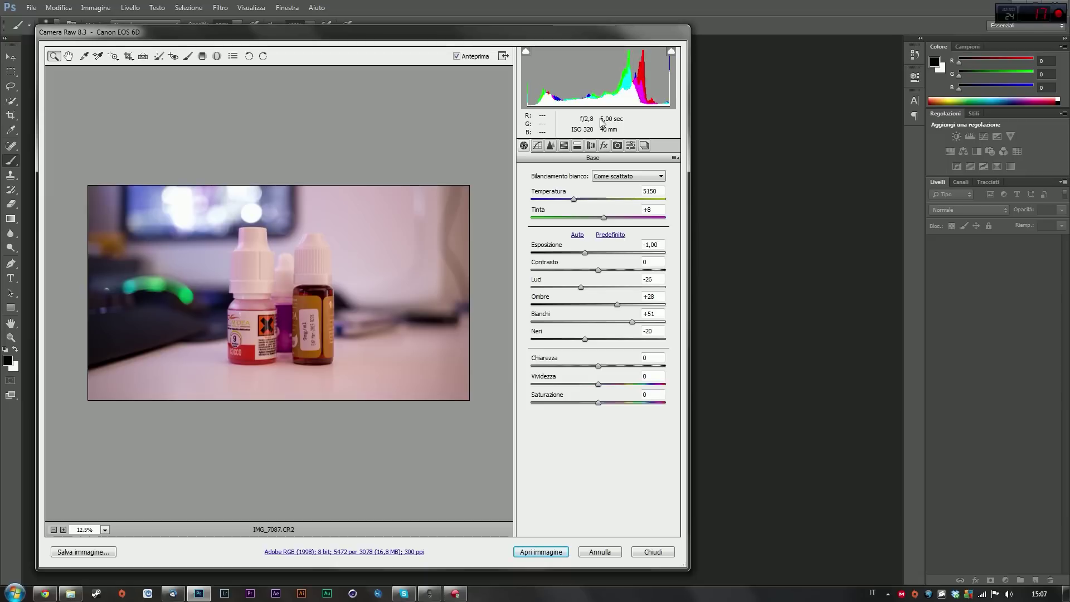
Preview Grain Amount up to 100 in the Effects panel, then return it to 0.
left_click(579, 146)
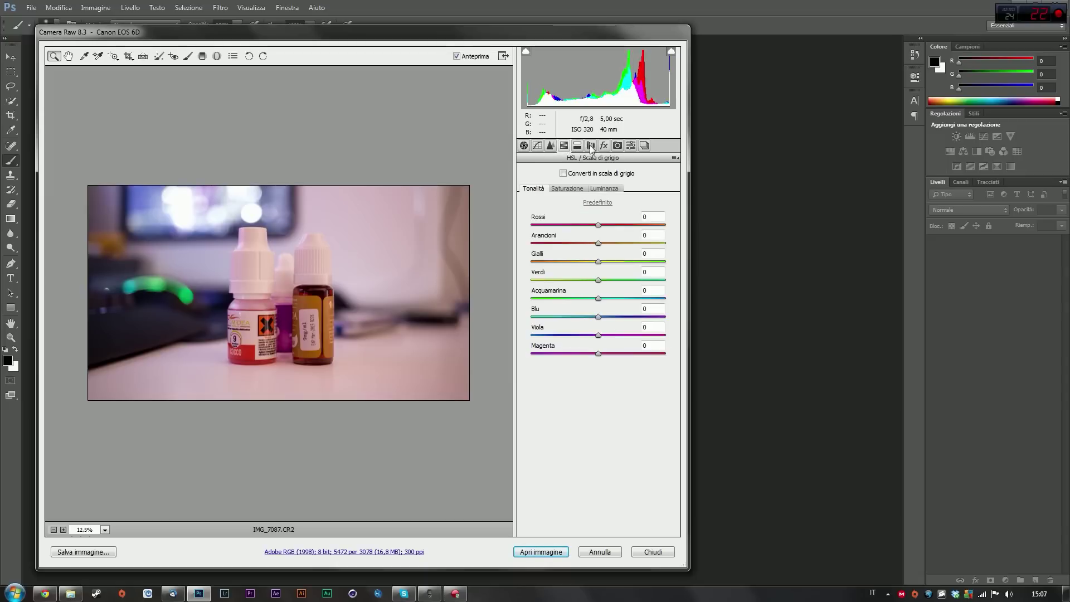
left_click(591, 147)
left_click(607, 147)
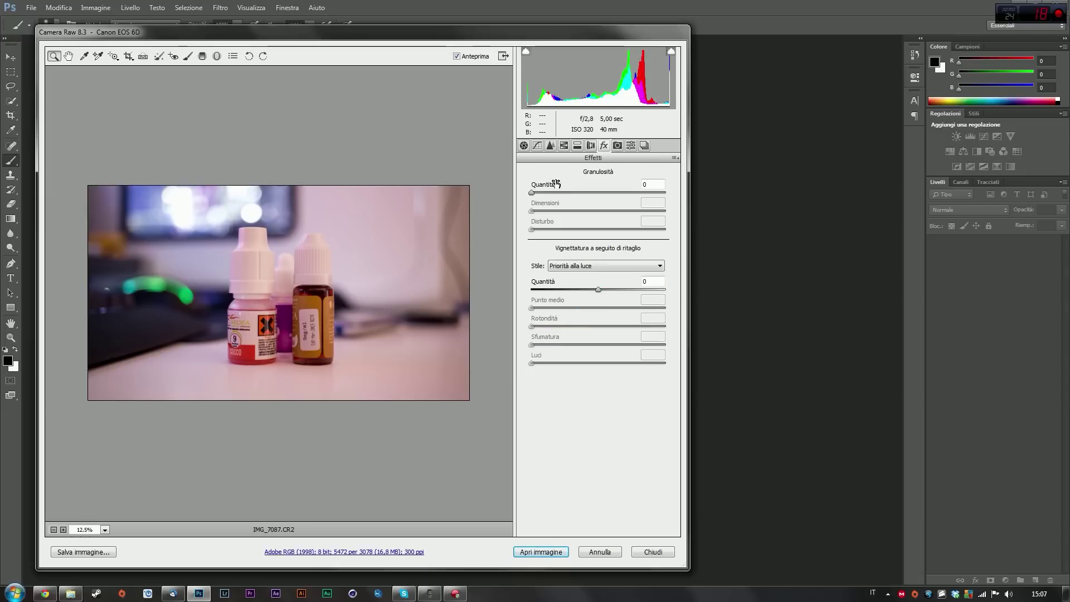
left_click_drag(532, 192, 559, 192)
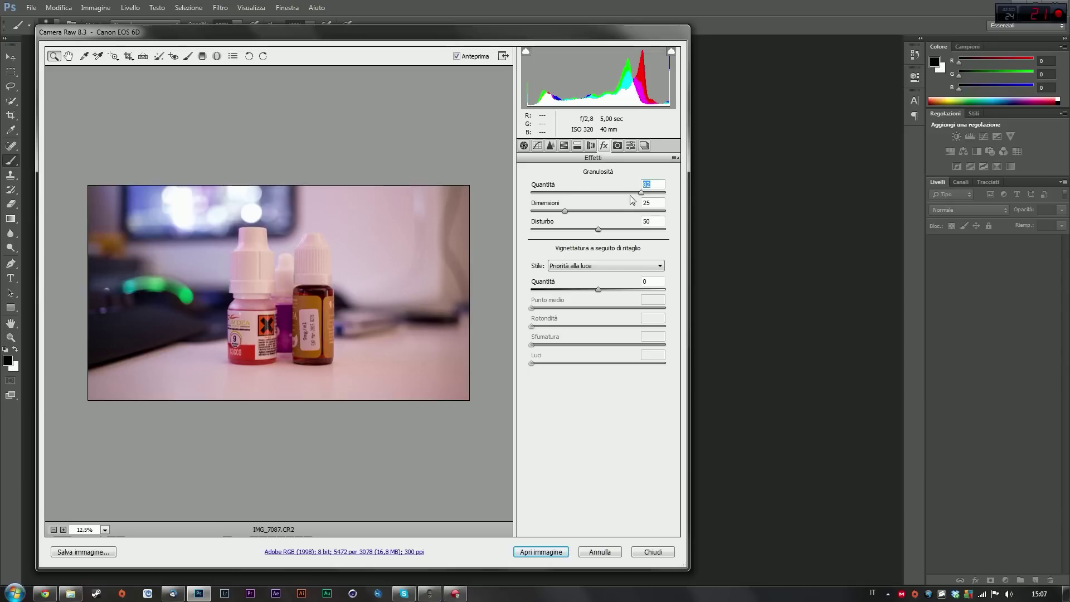
mouse_move(642, 193)
left_mouse_down()
mouse_move(667, 196)
mouse_move(501, 197)
mouse_move(650, 201)
mouse_move(530, 196)
left_mouse_up()
left_click(617, 146)
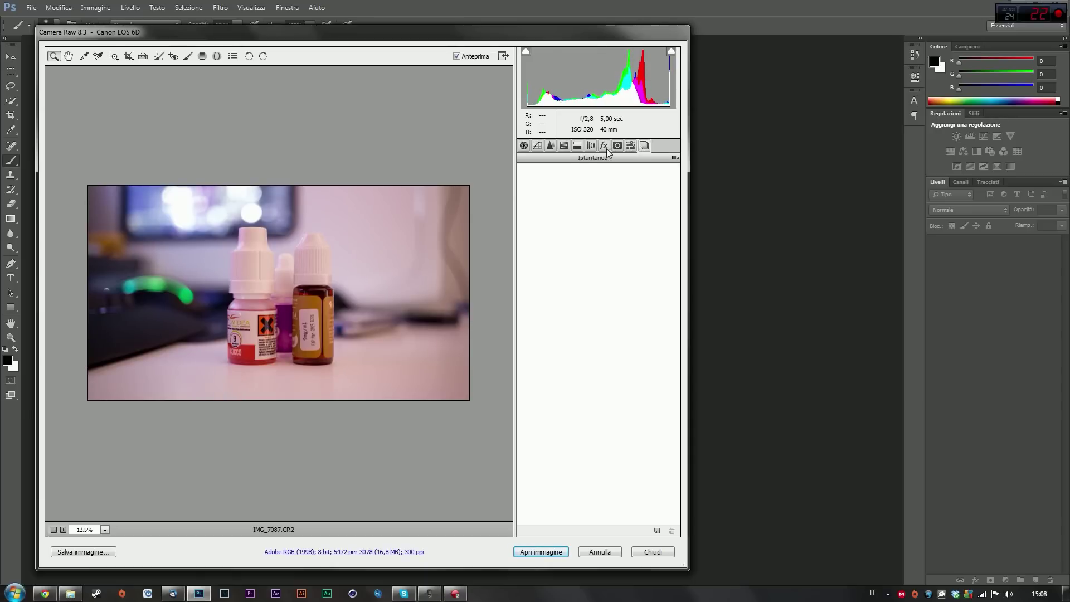
Compare the photo with Upright Auto on and off in Lens Corrections > Manual.
left_click(591, 146)
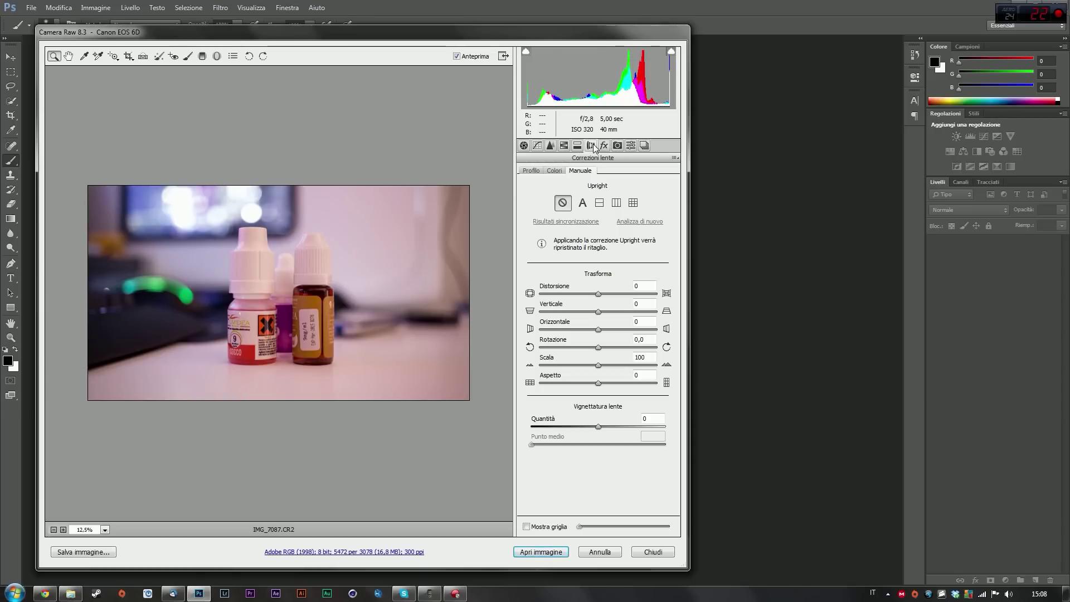
left_click(583, 203)
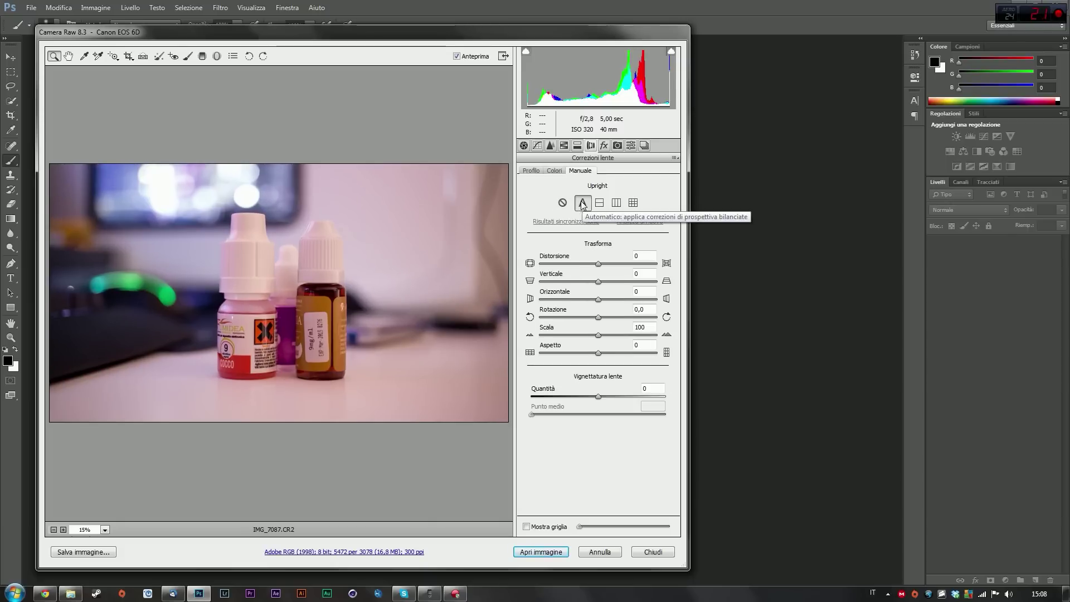
left_click(562, 203)
left_click(582, 203)
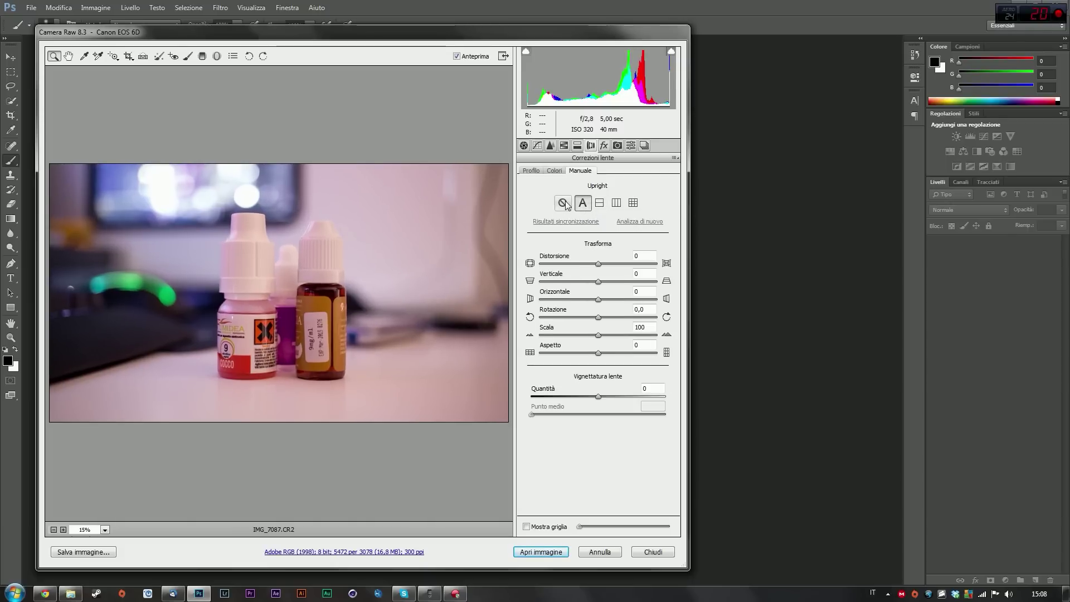
left_click(583, 203)
left_click(563, 203)
left_click(580, 204)
left_click(580, 204)
left_click(580, 203)
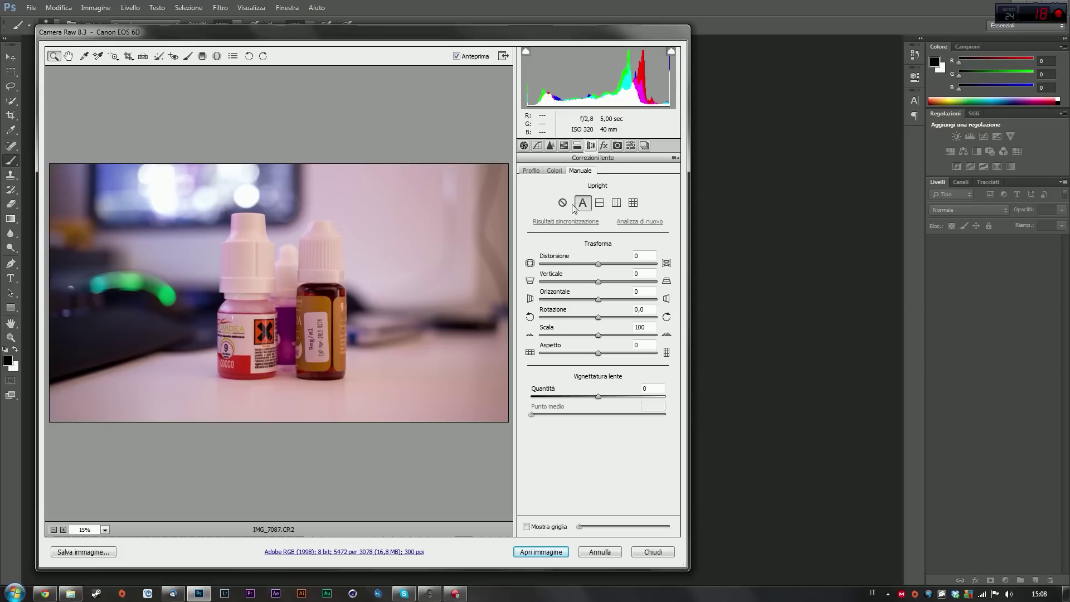
Leave Upright on Auto, then show the 100CANON folder with IMG_7087 selected.
left_click(564, 203)
left_click(563, 204)
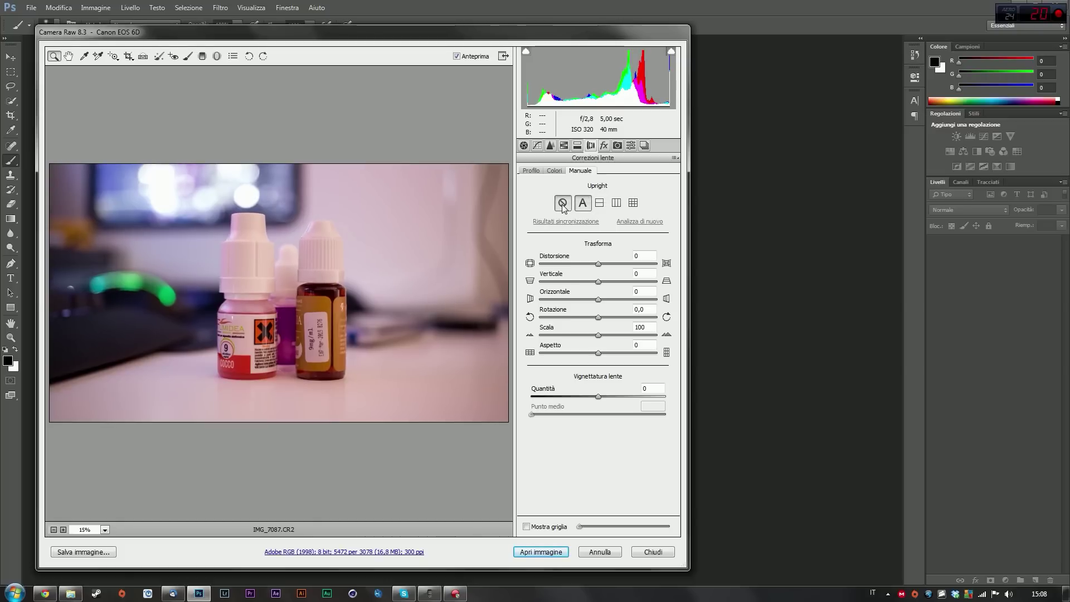
left_click(579, 205)
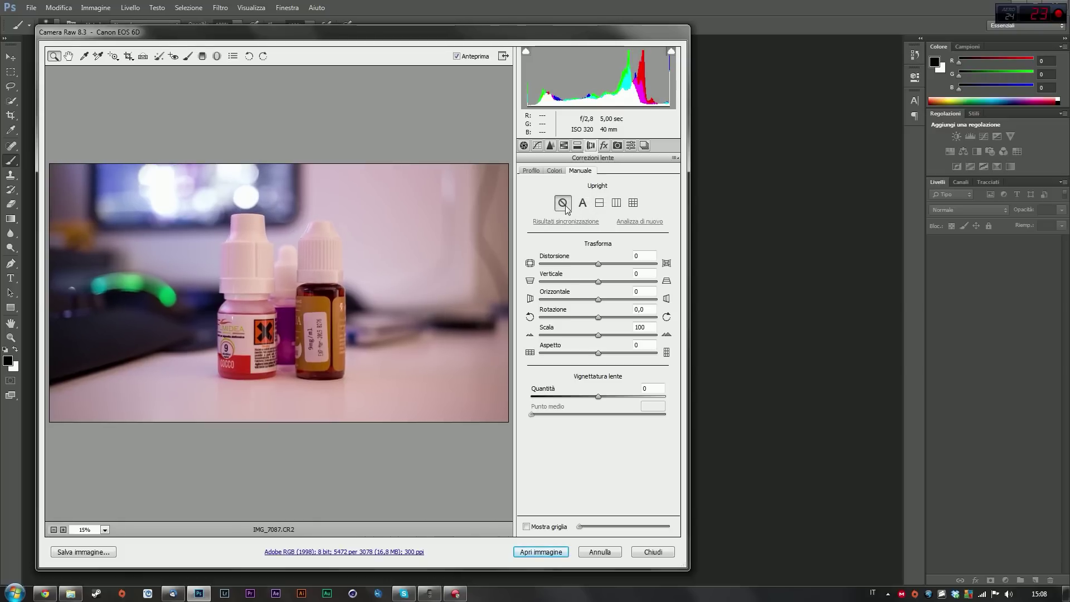
left_click(581, 204)
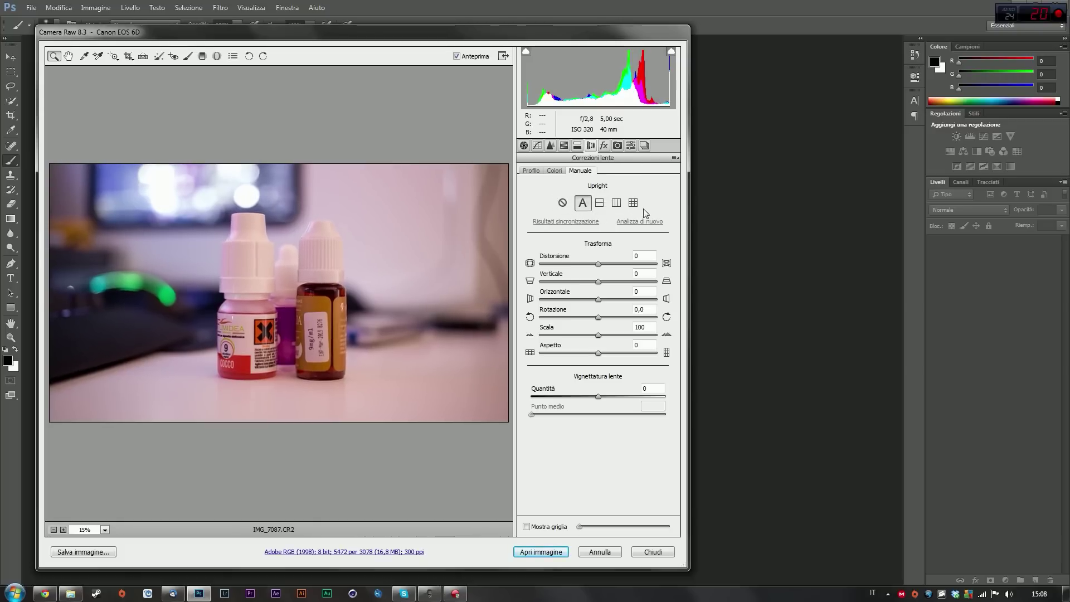
left_click(554, 171)
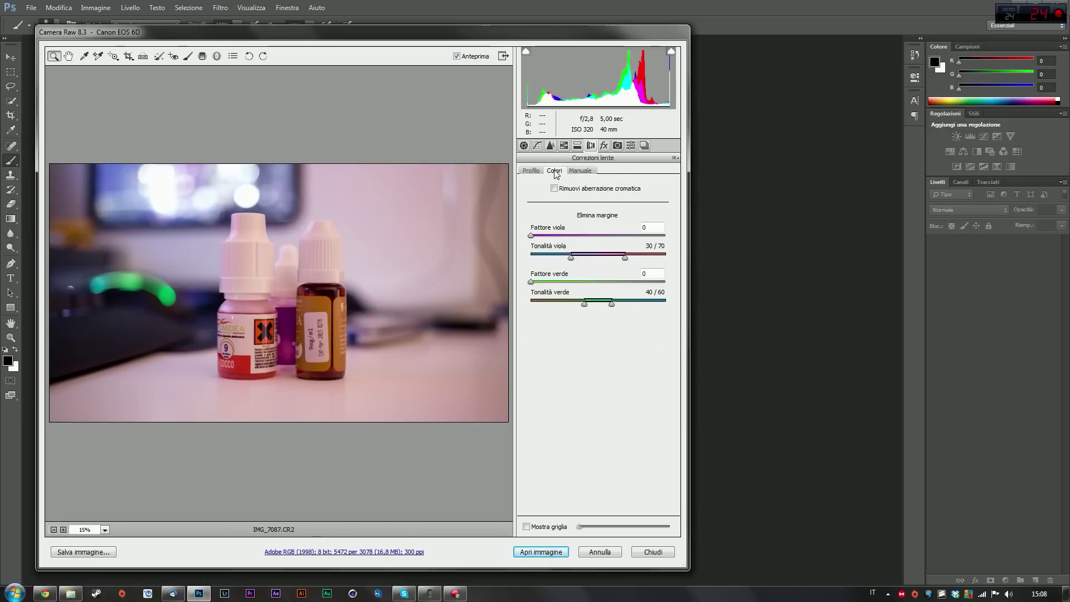
left_click(578, 171)
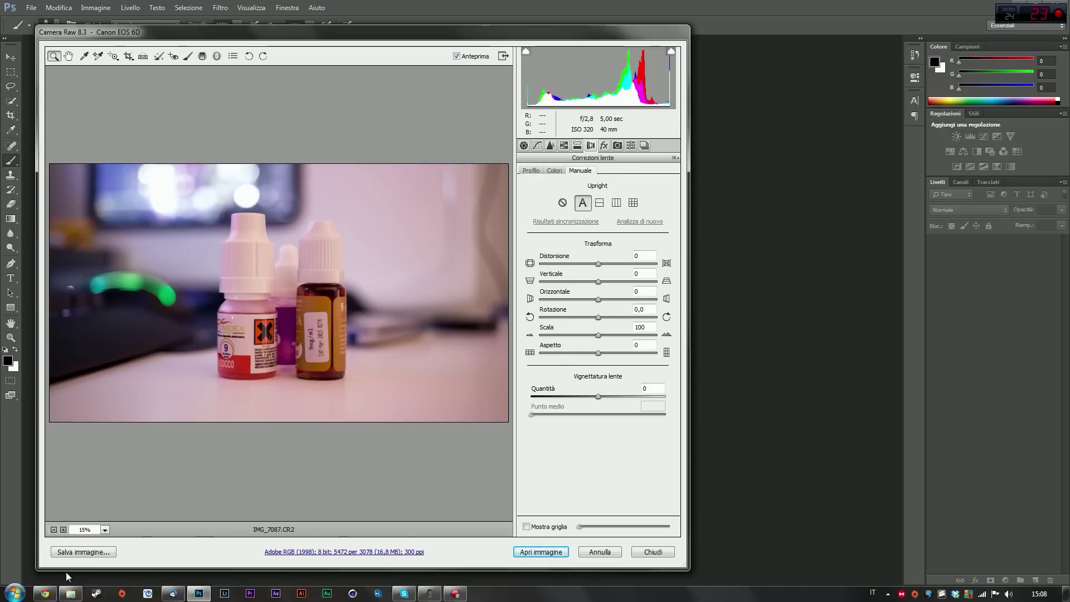
left_click(71, 594)
left_click(533, 317)
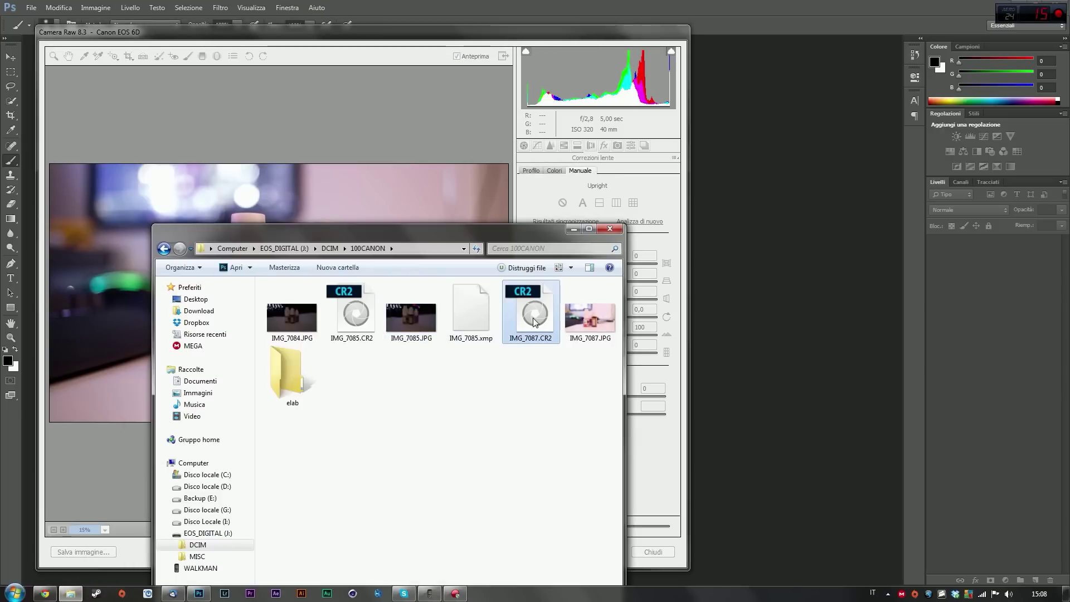
Check IMG_7087.JPG's camera details in its Properties Dettagli tab.
left_click(587, 321)
right_click(586, 320)
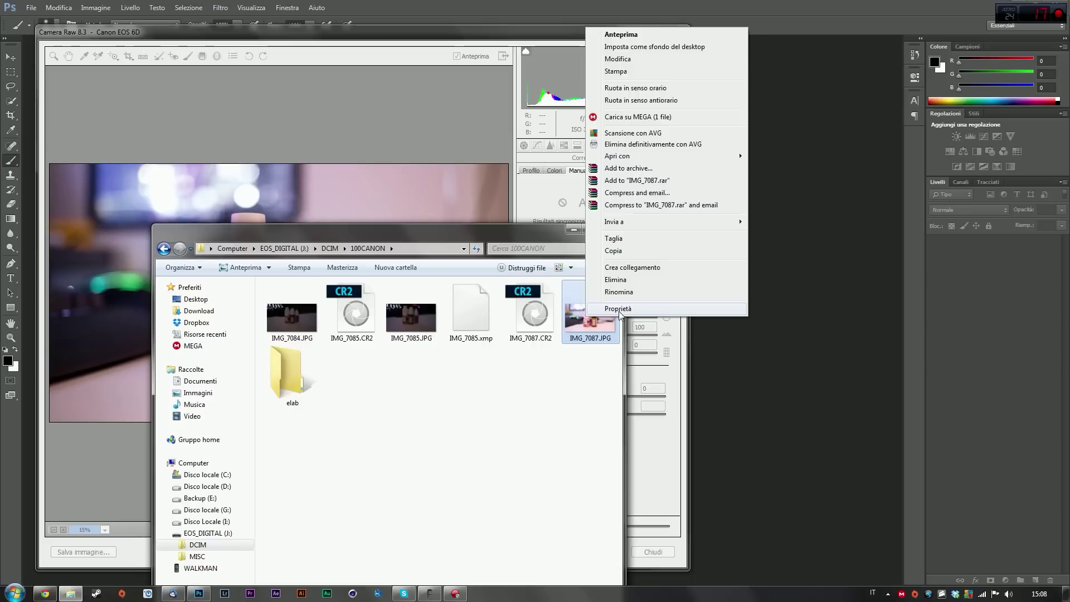
left_click(613, 307)
left_click(642, 324)
left_click_drag(665, 315, 634, 269)
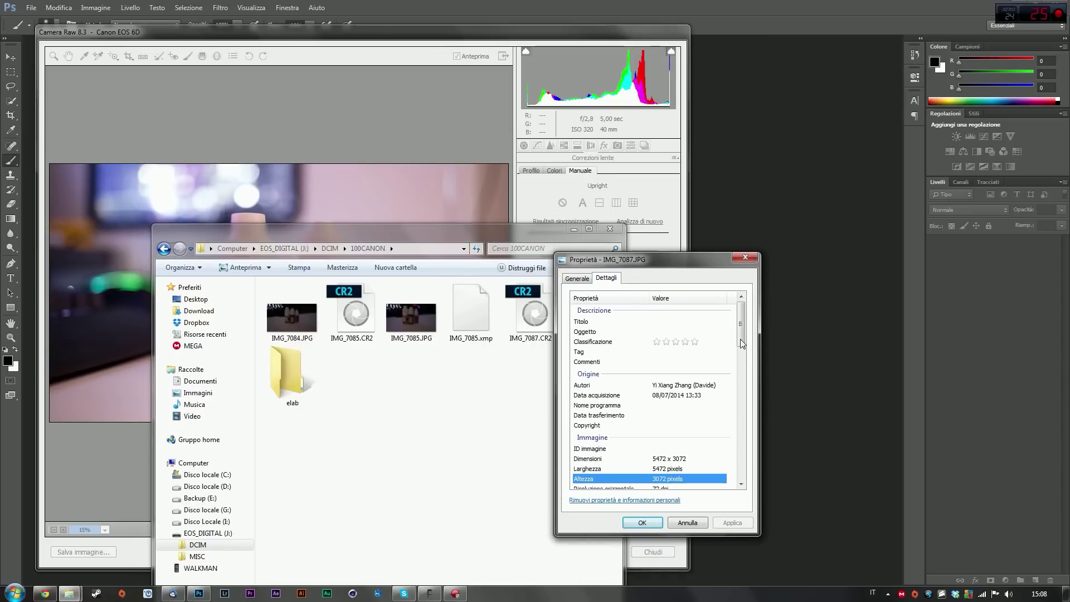
left_click_drag(740, 334, 742, 386)
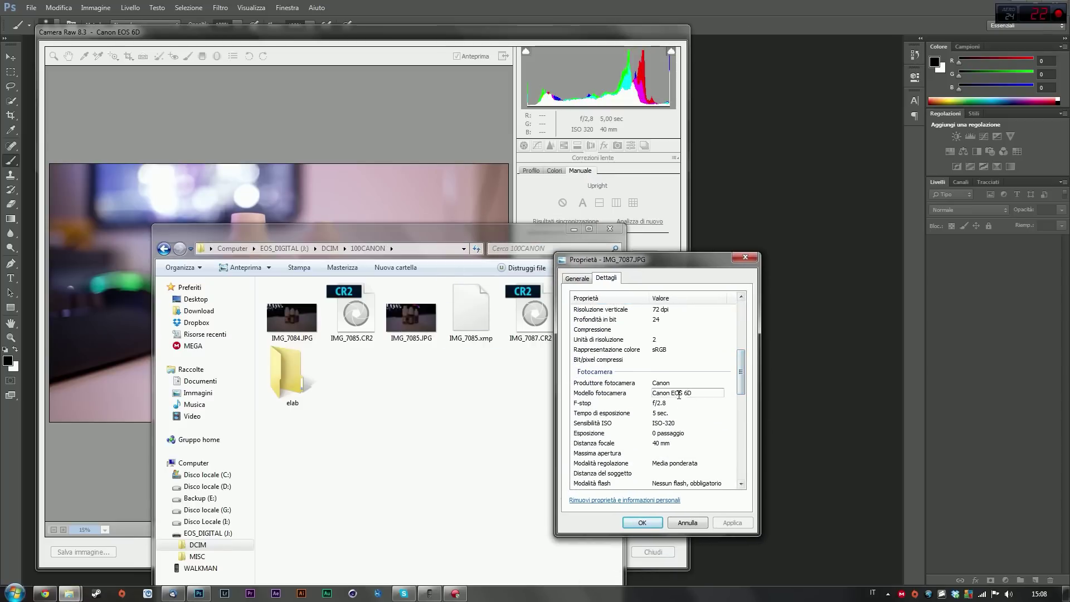
left_click(747, 258)
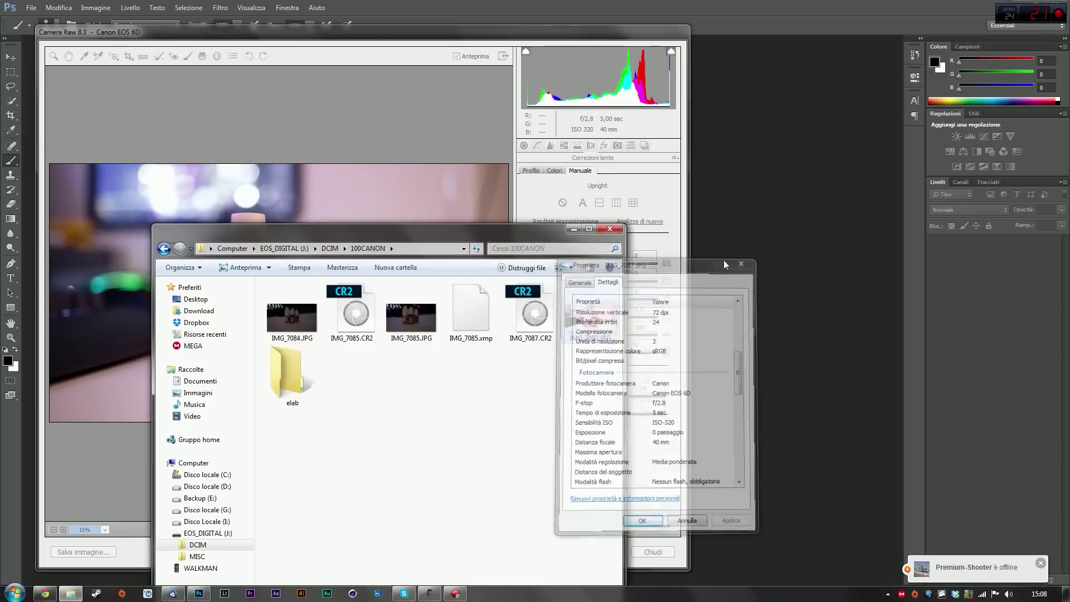
Check IMG_7087.CR2's details (21,9 MB), then close Properties and the Explorer window.
right_click(525, 317)
left_click(566, 550)
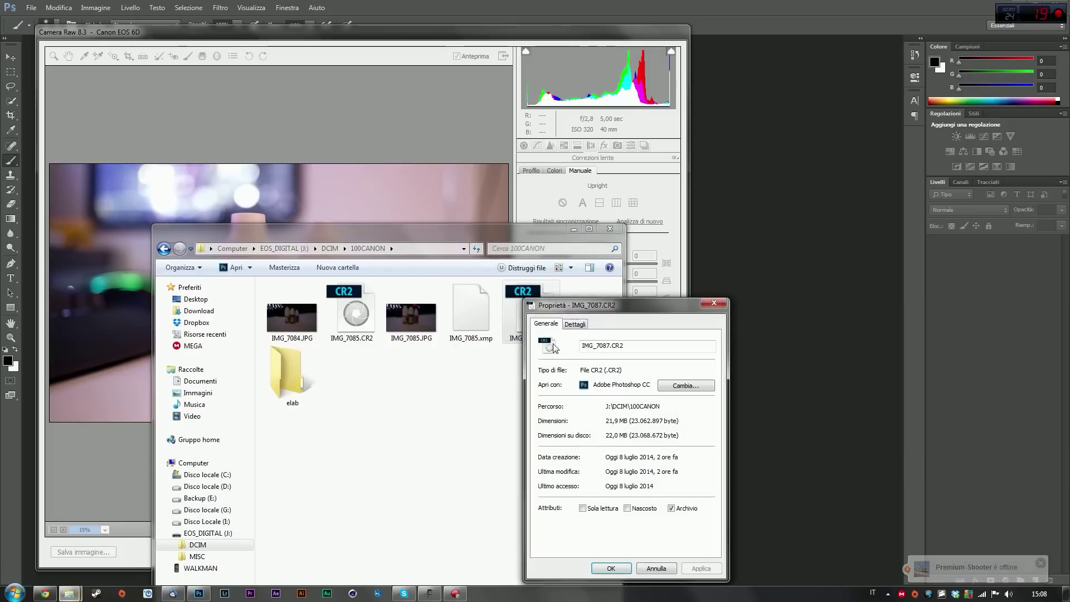
left_click(575, 324)
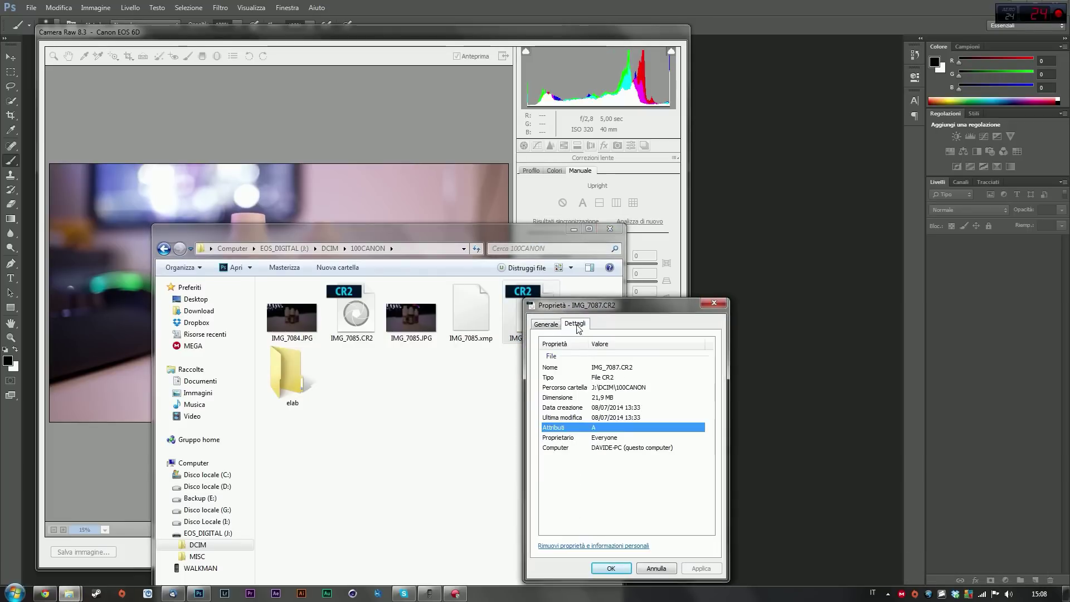
left_click(548, 325)
left_click(711, 305)
left_click(609, 229)
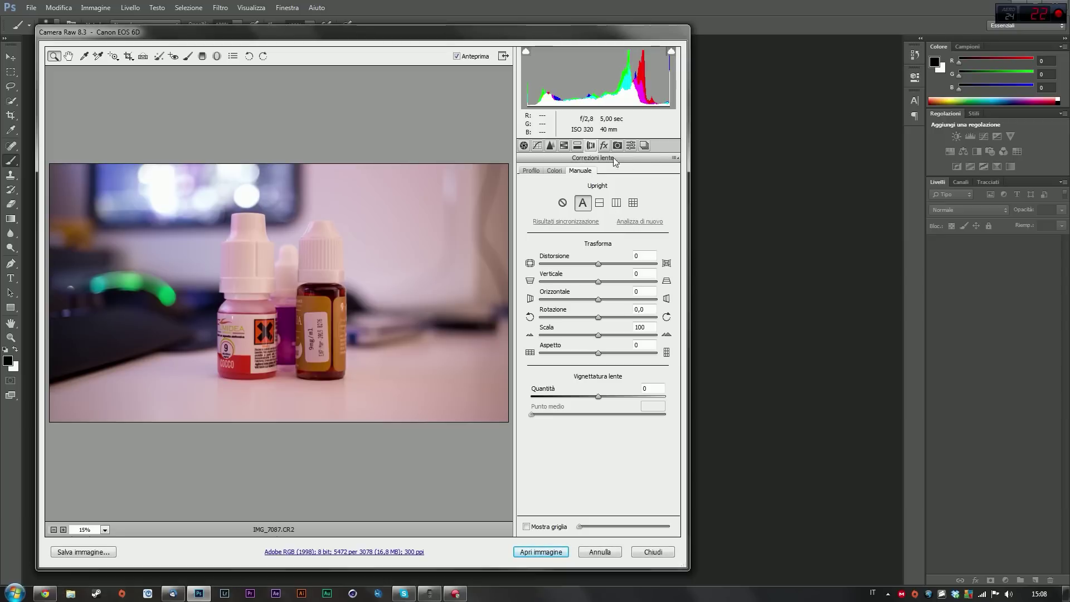
Keep Upright on Auto (A) and nudge Lens Vignetting Amount slightly left.
left_click(587, 205)
left_click_drag(599, 397, 599, 397)
left_click(70, 594)
Open IMG_7087.JPG from the card's DCIM > 100CANON folder in Photo Viewer.
left_click(204, 299)
double_click(332, 91)
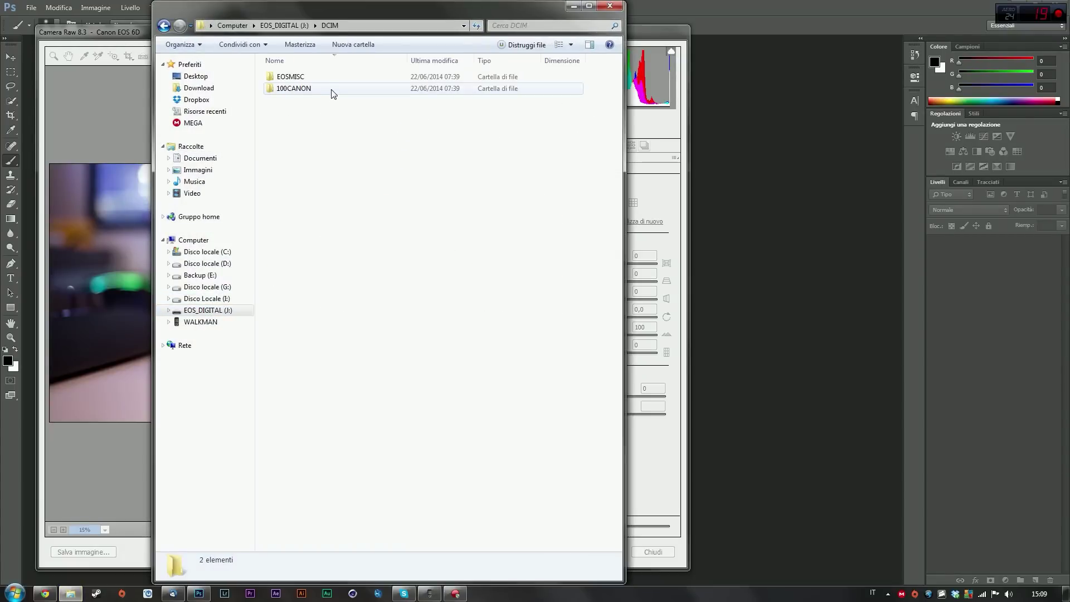
double_click(335, 91)
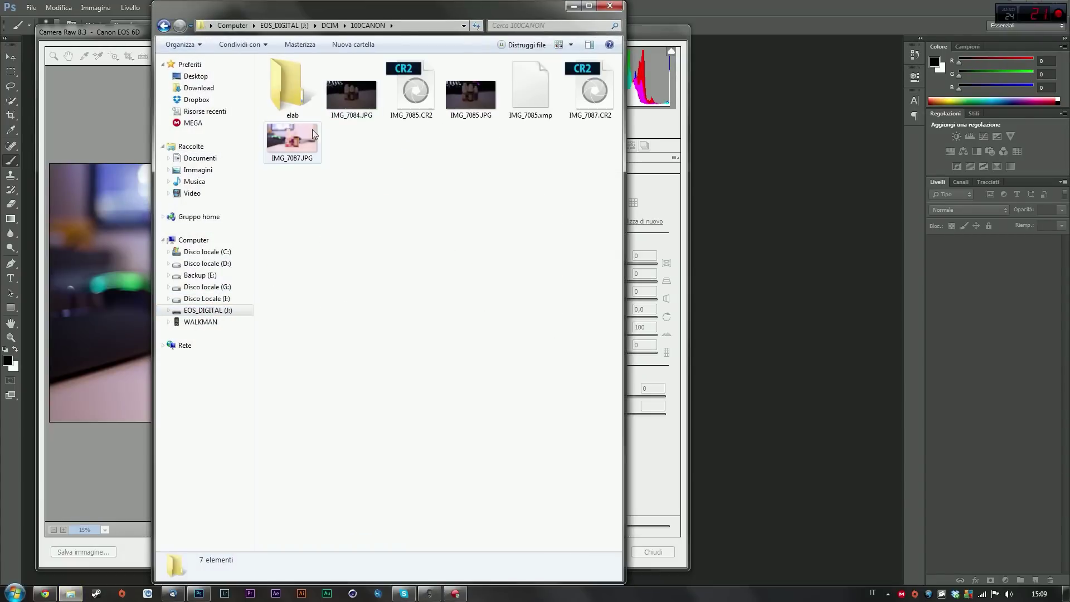
double_click(301, 144)
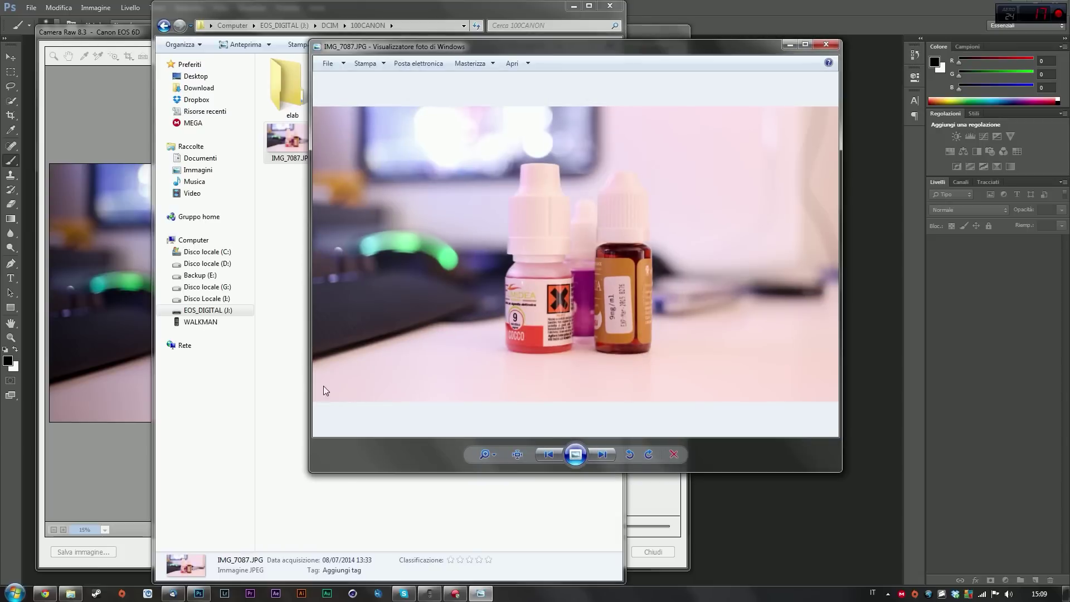
Place Photo Viewer beside the Camera Raw preview to compare, then close it.
left_click(574, 6)
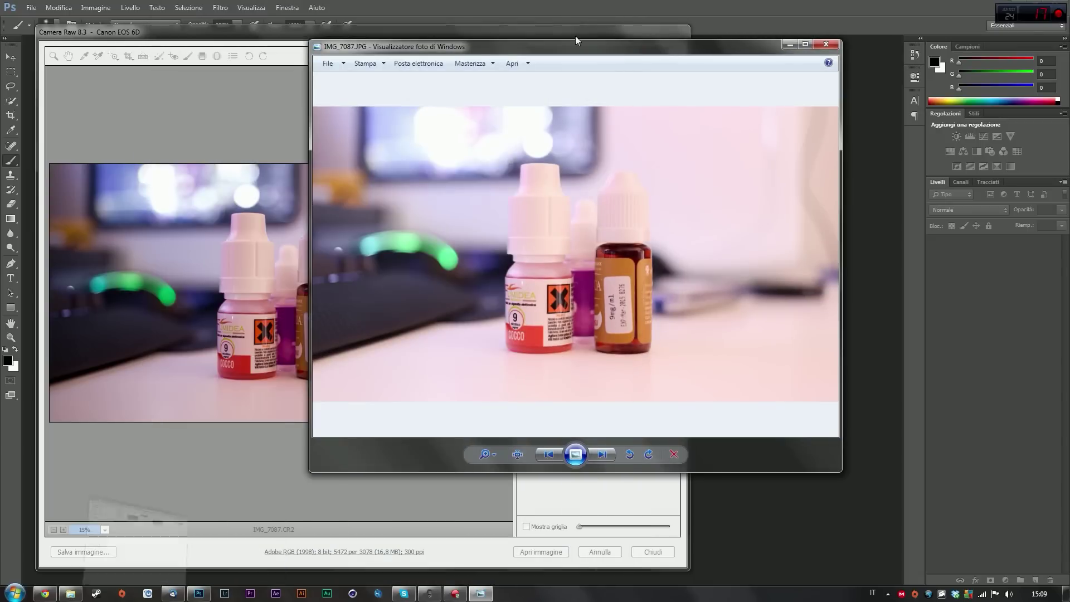
left_click_drag(575, 47, 715, 51)
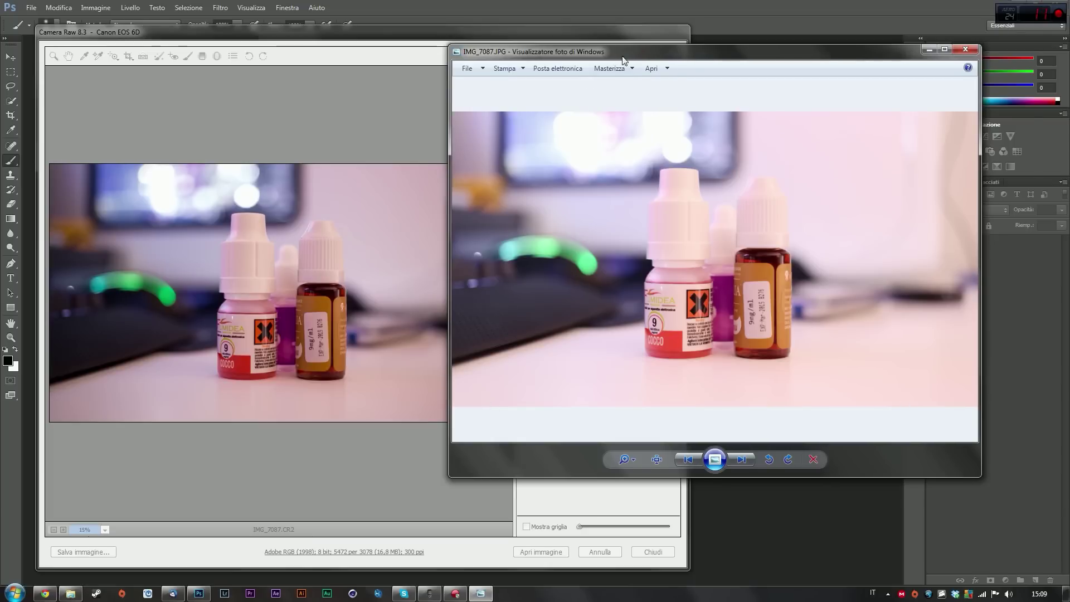
left_click_drag(621, 51, 693, 63)
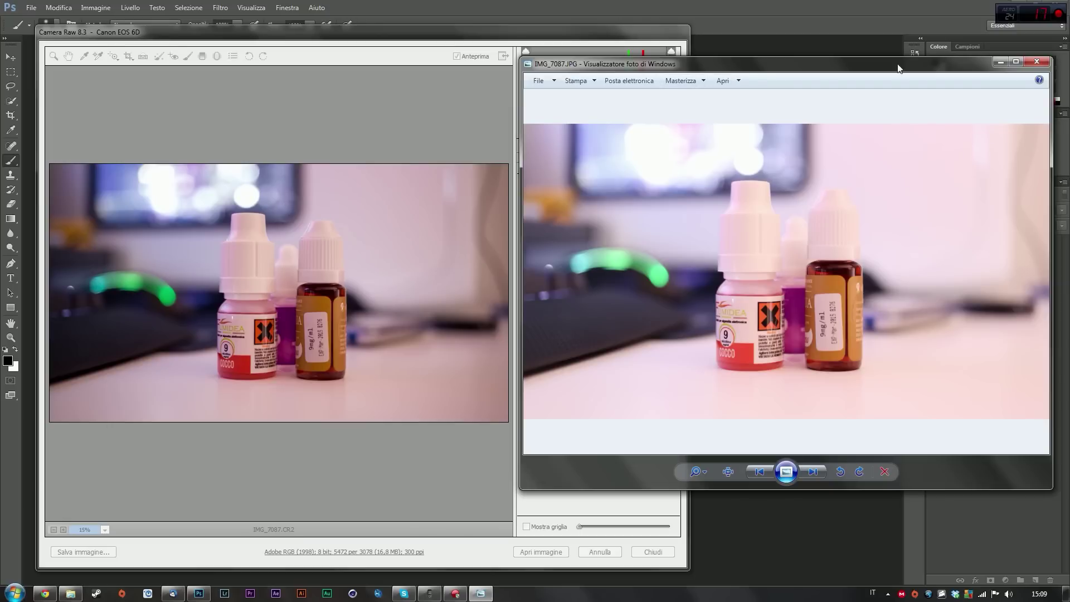
left_click(1035, 63)
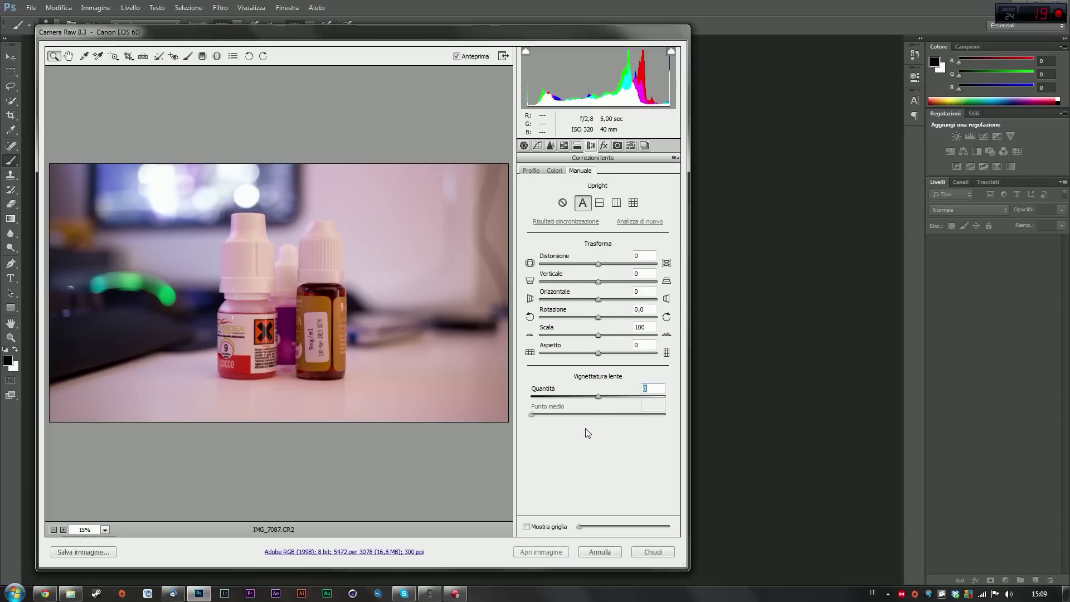
Set the manual lens Vignetting Amount to about +55, then return to the Basic panel.
left_click_drag(599, 397, 650, 407)
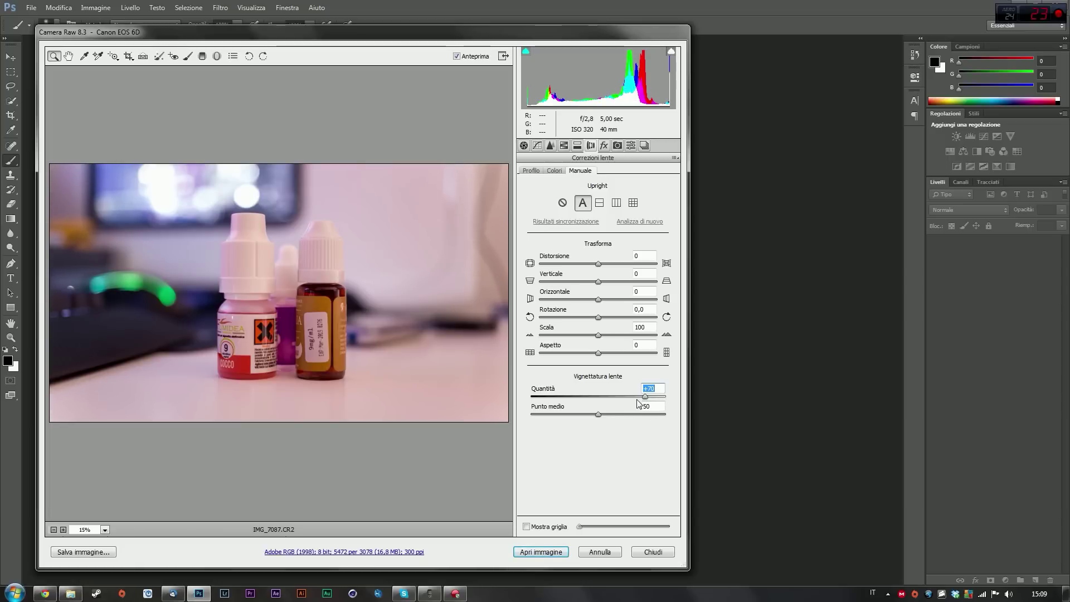
left_click_drag(645, 403, 640, 402)
left_click_drag(640, 397, 635, 398)
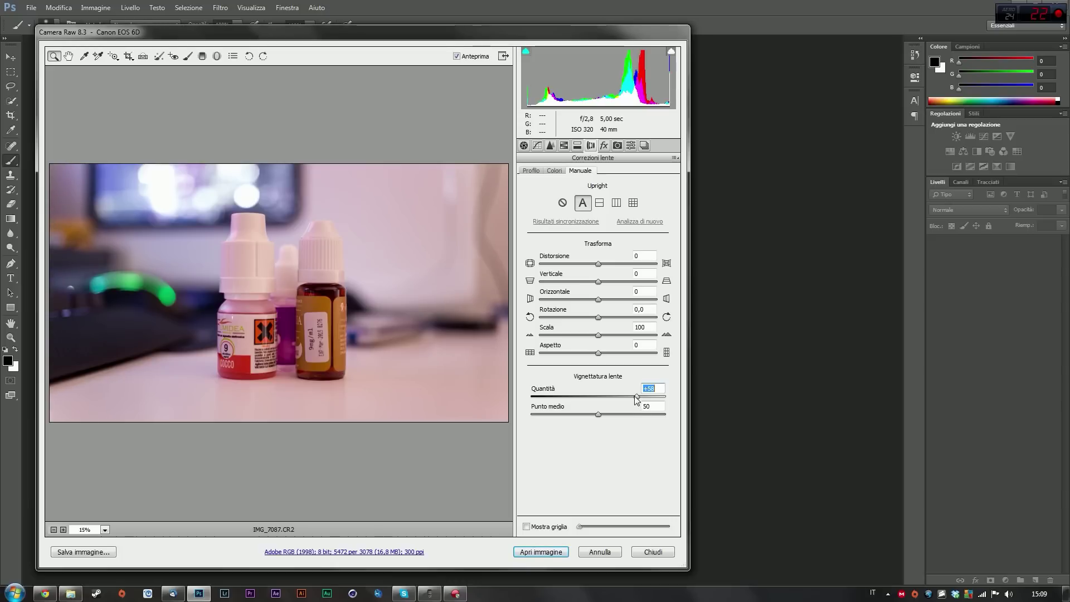
left_click(603, 147)
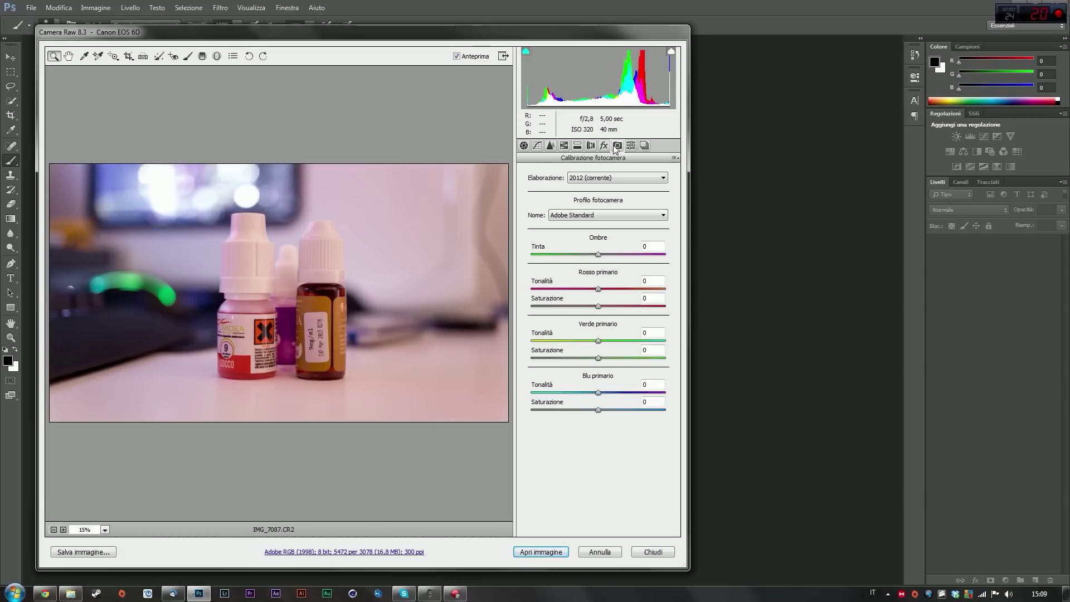
left_click(631, 146)
left_click(525, 149)
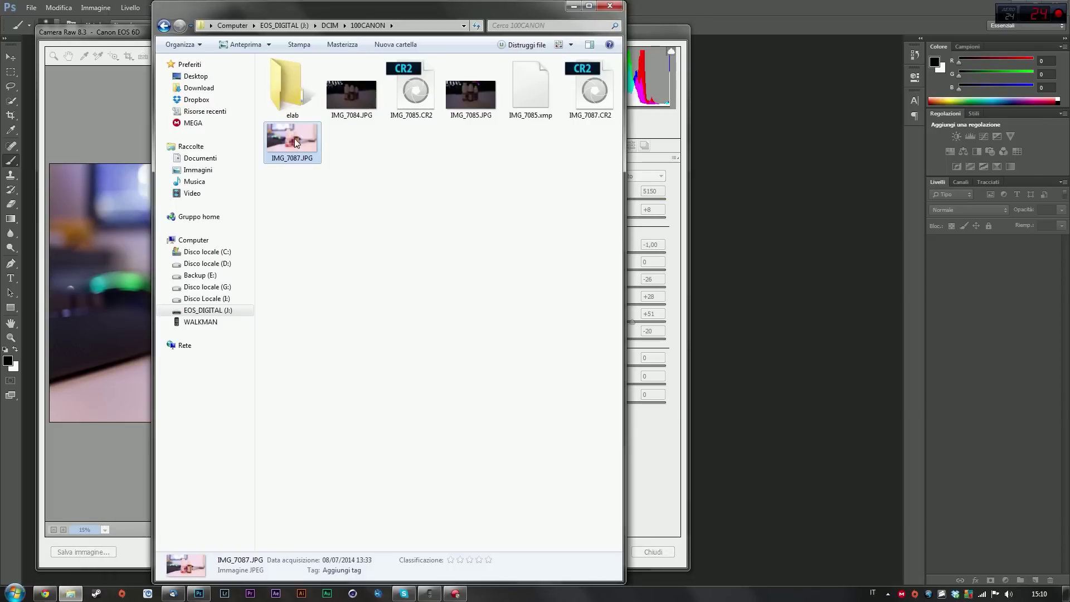
Reopen IMG_7087.JPG in Photo Viewer beside Camera Raw and resize its window.
double_click(295, 138)
left_click(574, 6)
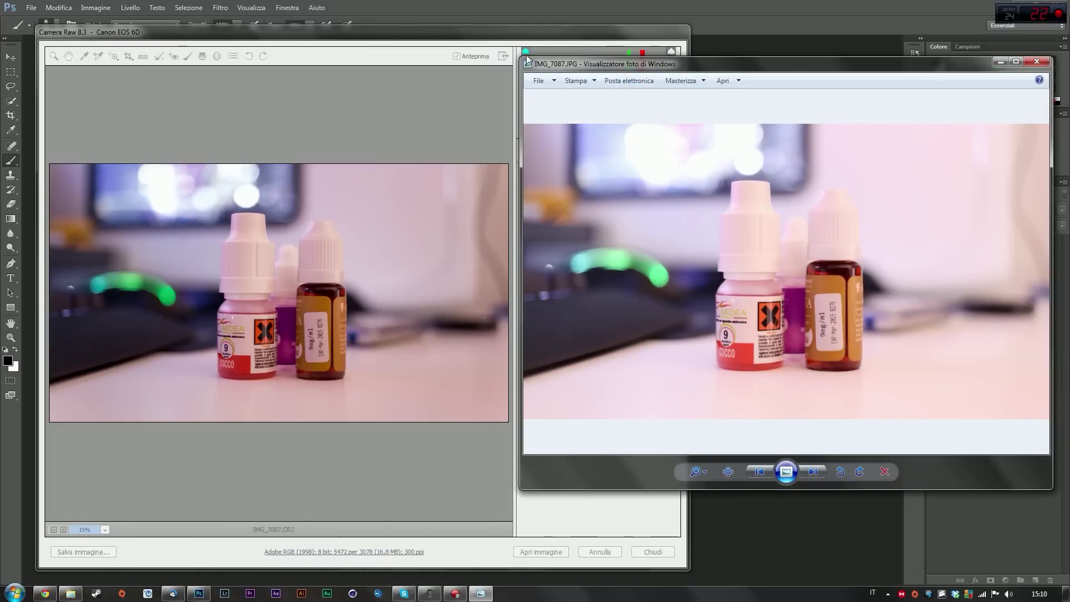
left_click_drag(519, 54, 513, 34)
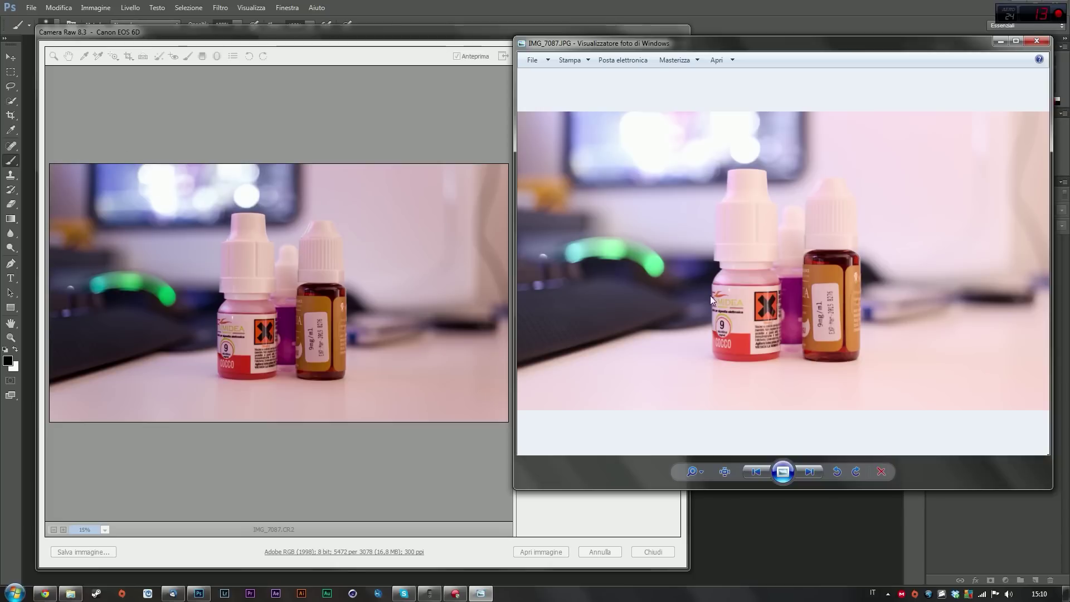
scroll(753, 319, "up", 1)
scroll(758, 318, "up", 1)
scroll(767, 317, "down", 2)
scroll(772, 316, "down", 1)
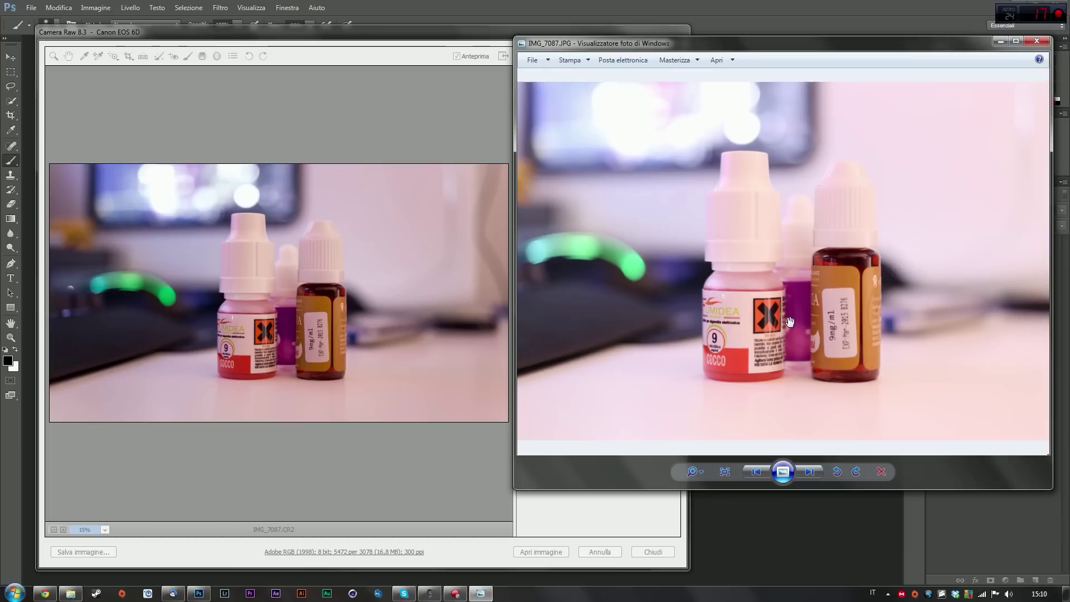
left_click_drag(617, 49, 623, 59)
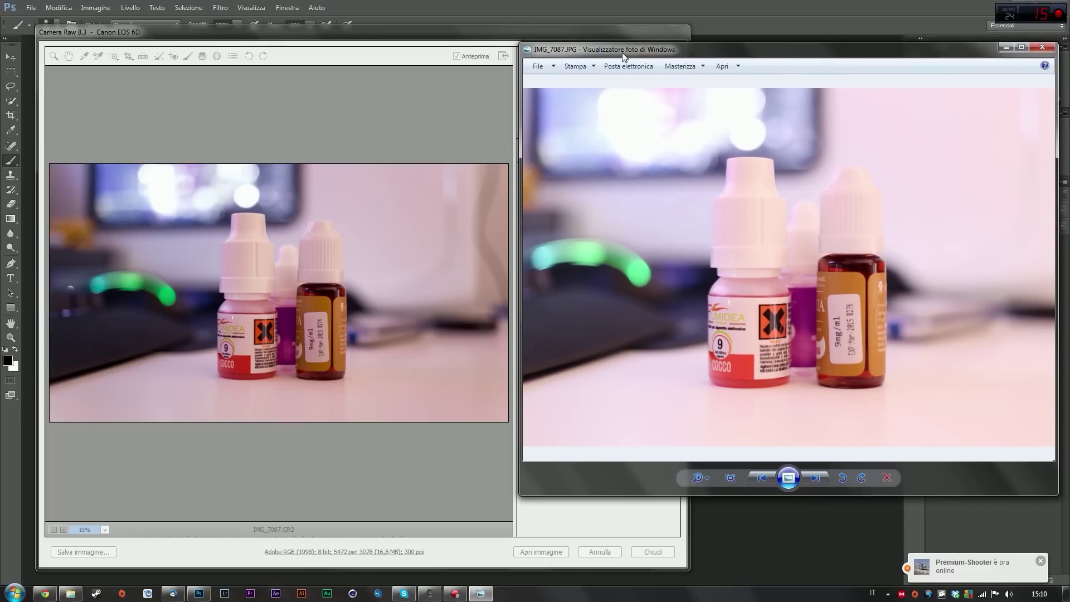
Zoom the JPG in on the bottles, checking it against the Camera Raw preview.
scroll(727, 250, "up", 1)
scroll(767, 262, "up", 1)
scroll(775, 268, "up", 1)
scroll(776, 269, "down", 1)
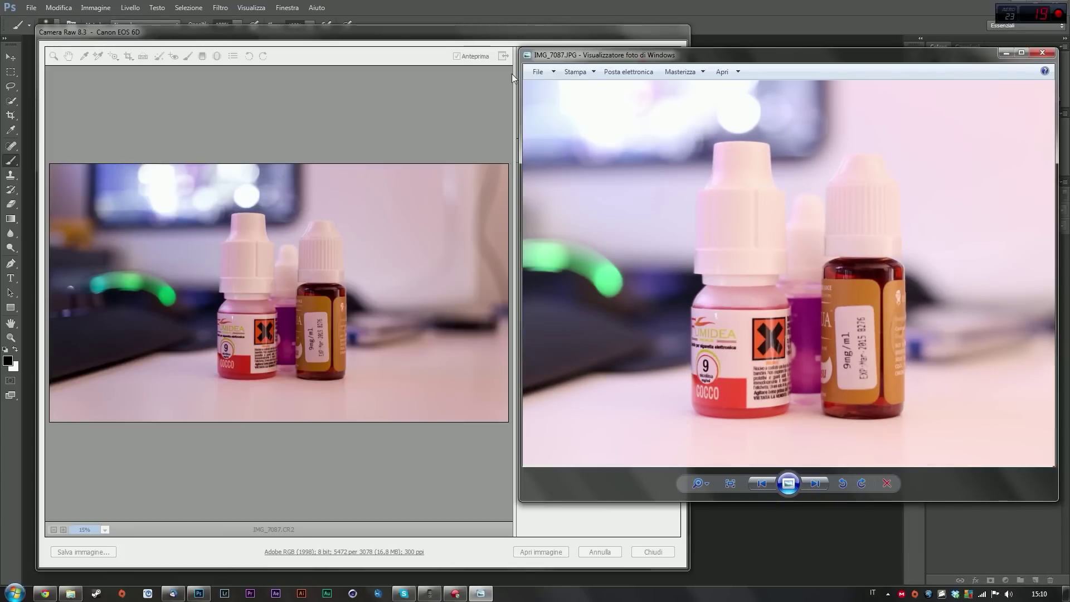
left_click(481, 594)
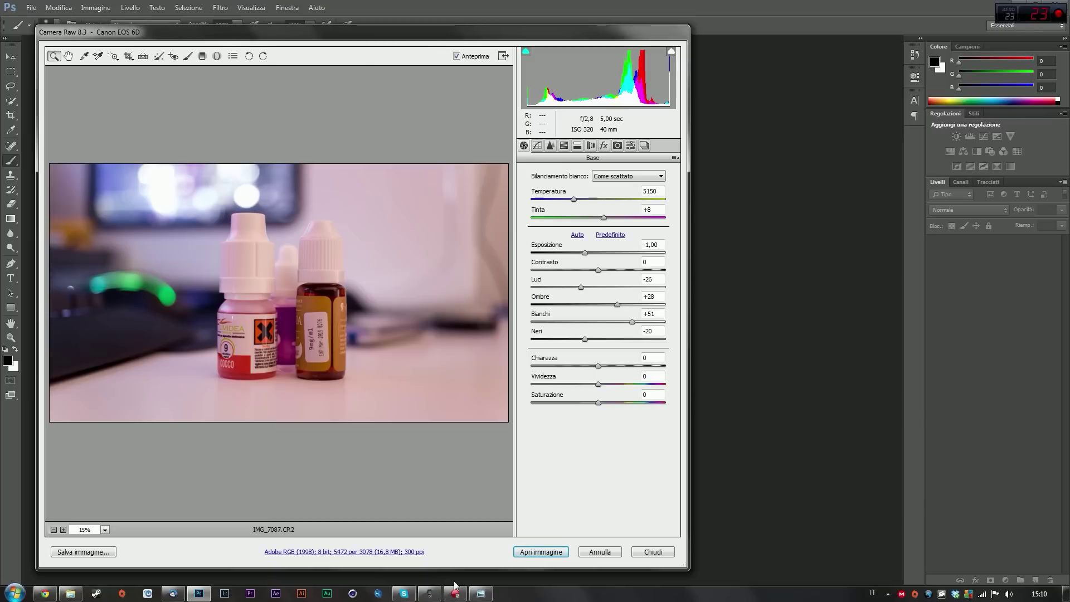
left_click(481, 594)
scroll(778, 323, "up", 1)
scroll(779, 323, "down", 2)
scroll(654, 291, "up", 1)
scroll(710, 299, "down", 1)
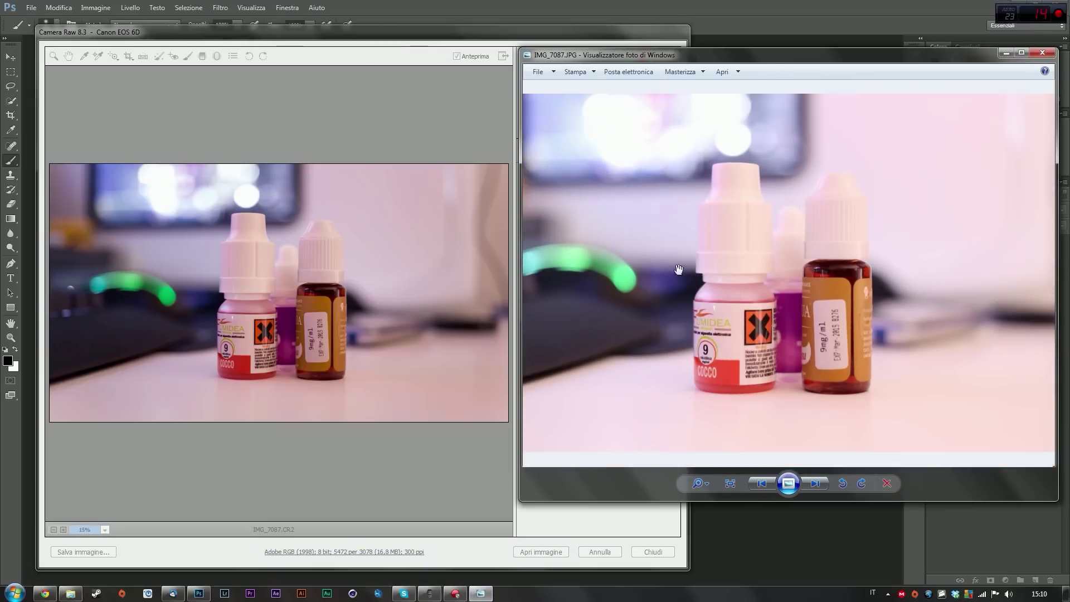
scroll(845, 260, "up", 1)
scroll(809, 273, "up", 1)
scroll(768, 290, "up", 1)
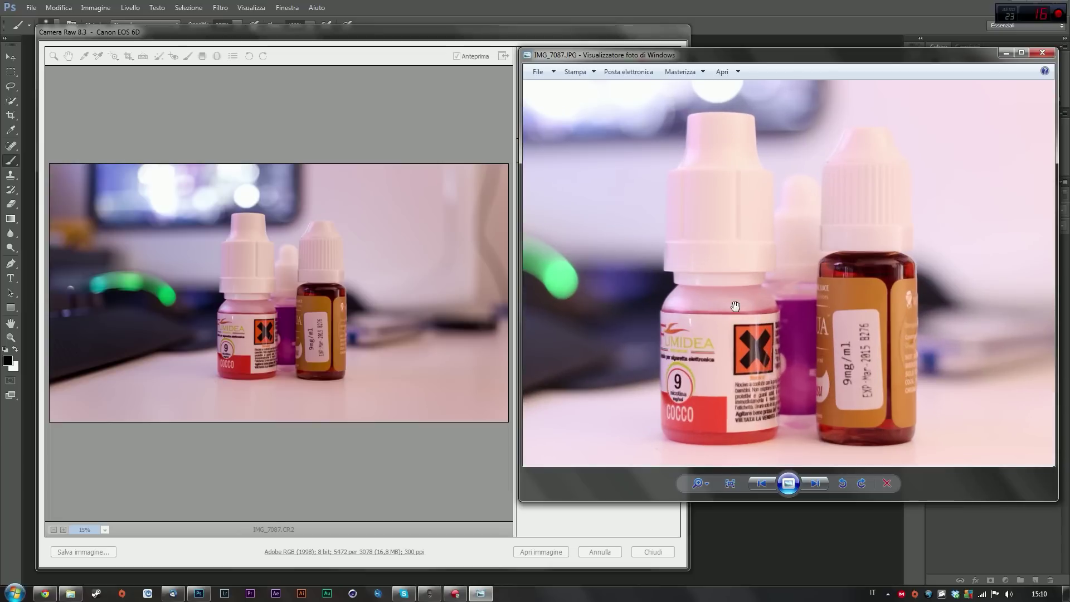
Zoom Camera Raw to 30.1% on the bottles and match the JPG viewer's size and framing.
left_click(125, 42)
left_click_drag(165, 190, 394, 393)
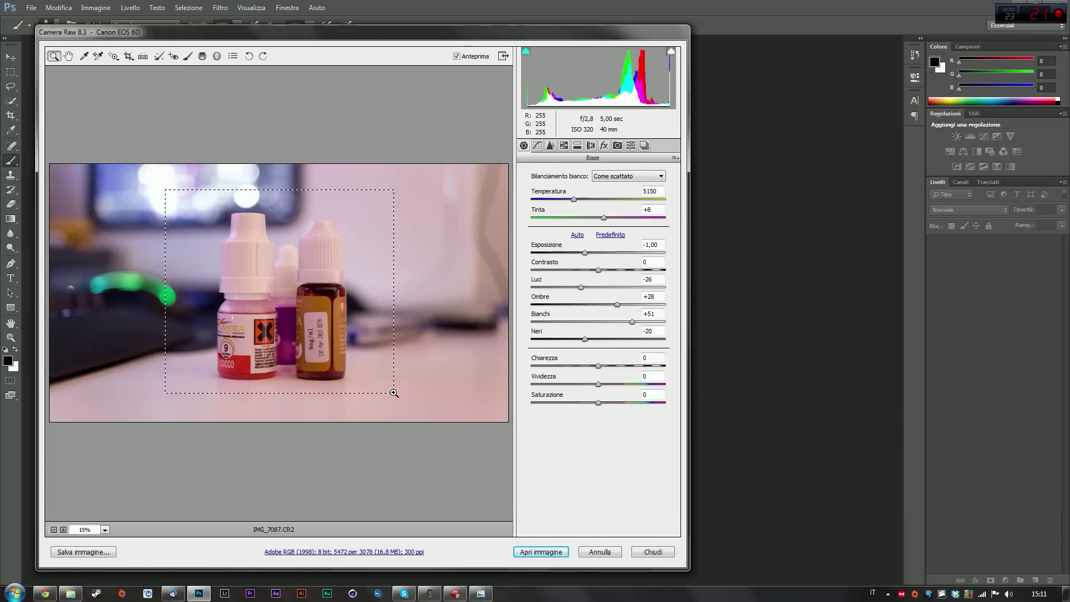
left_click(481, 593)
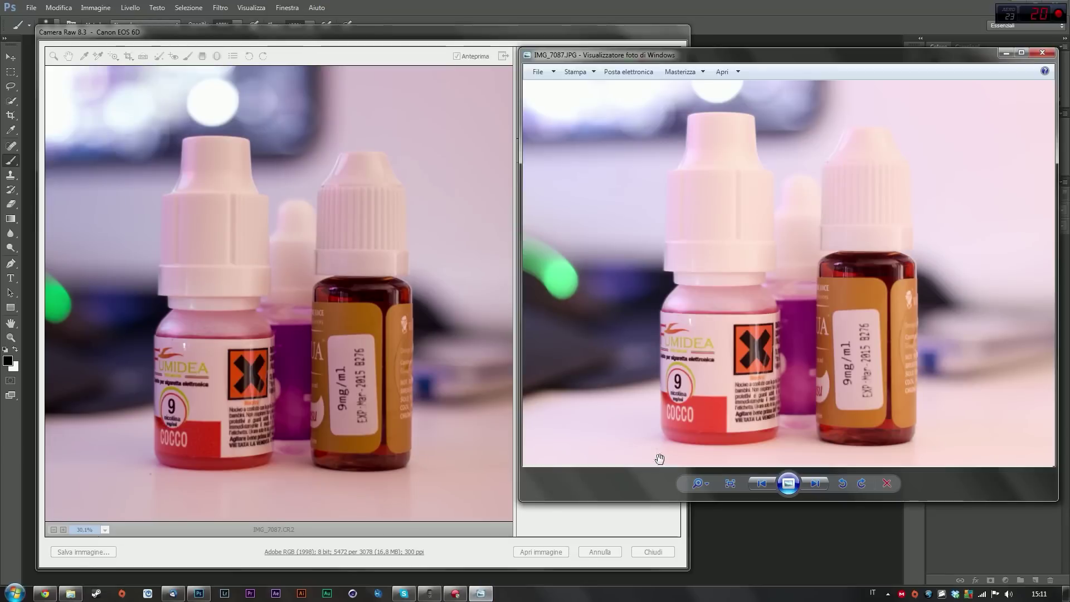
left_click_drag(520, 502, 514, 551)
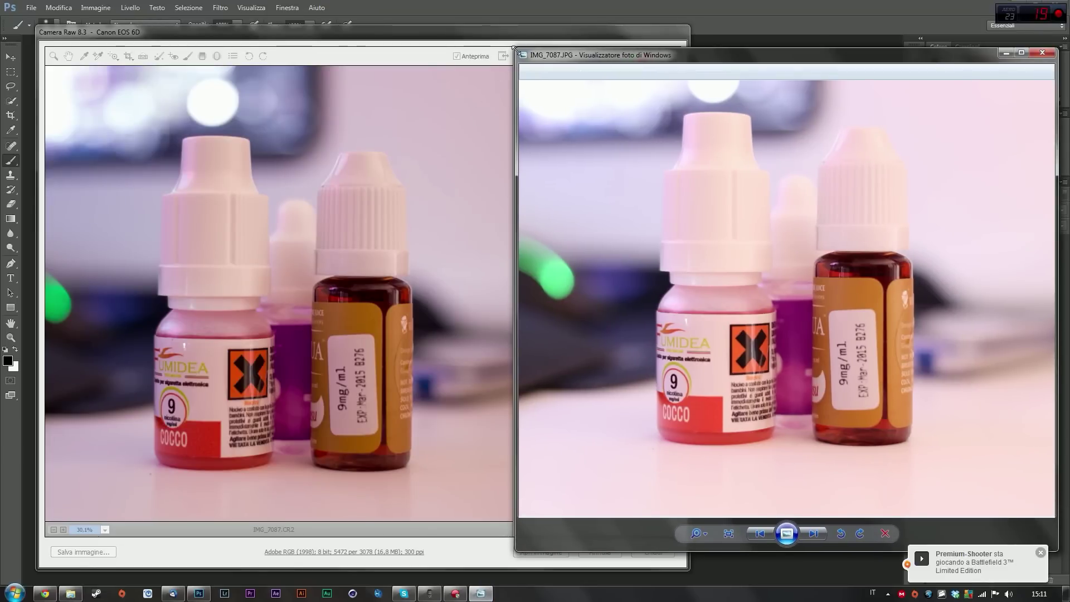
left_click_drag(516, 49, 516, 35)
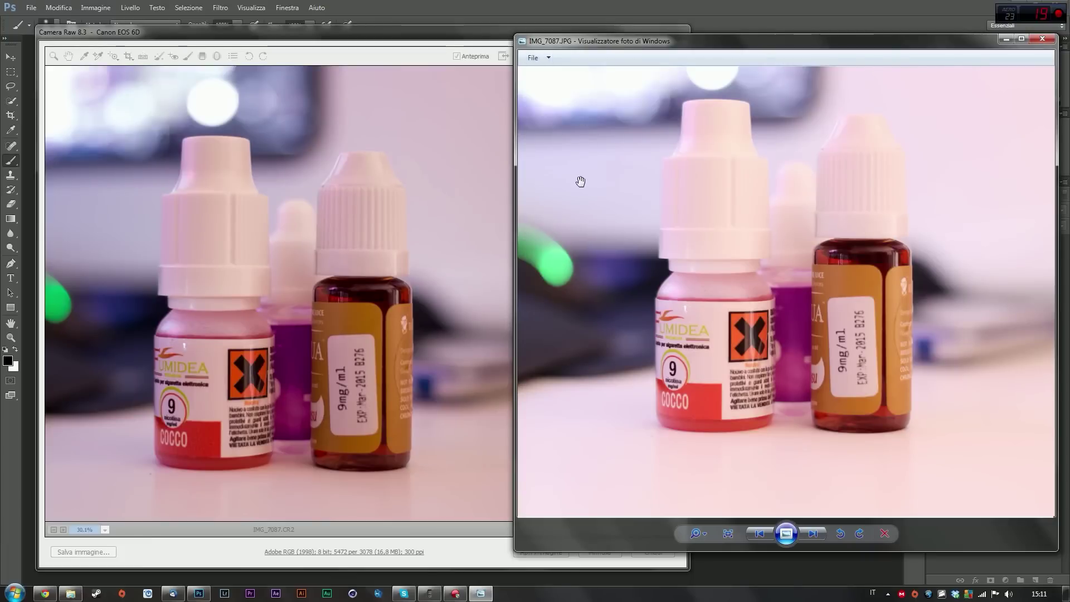
scroll(709, 257, "up", 1)
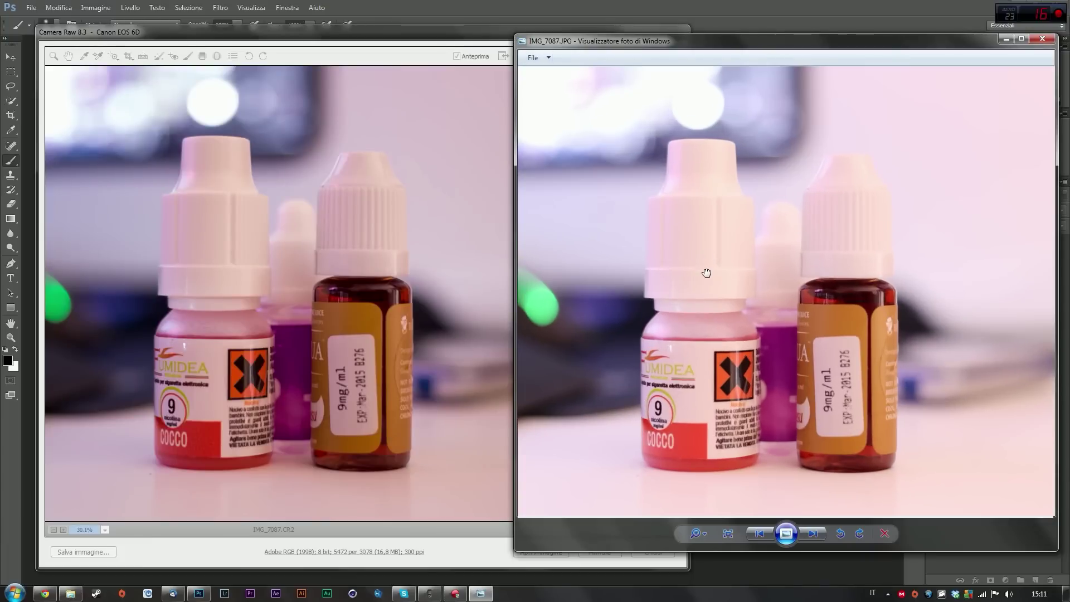
scroll(706, 270, "up", 1)
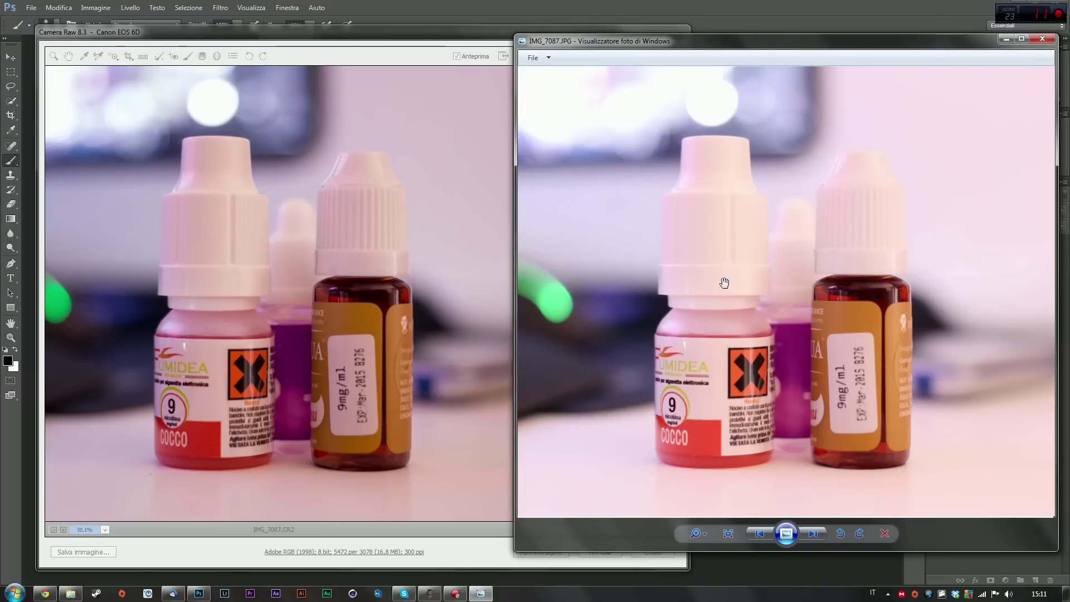
scroll(731, 288, "down", 1)
scroll(684, 296, "down", 1)
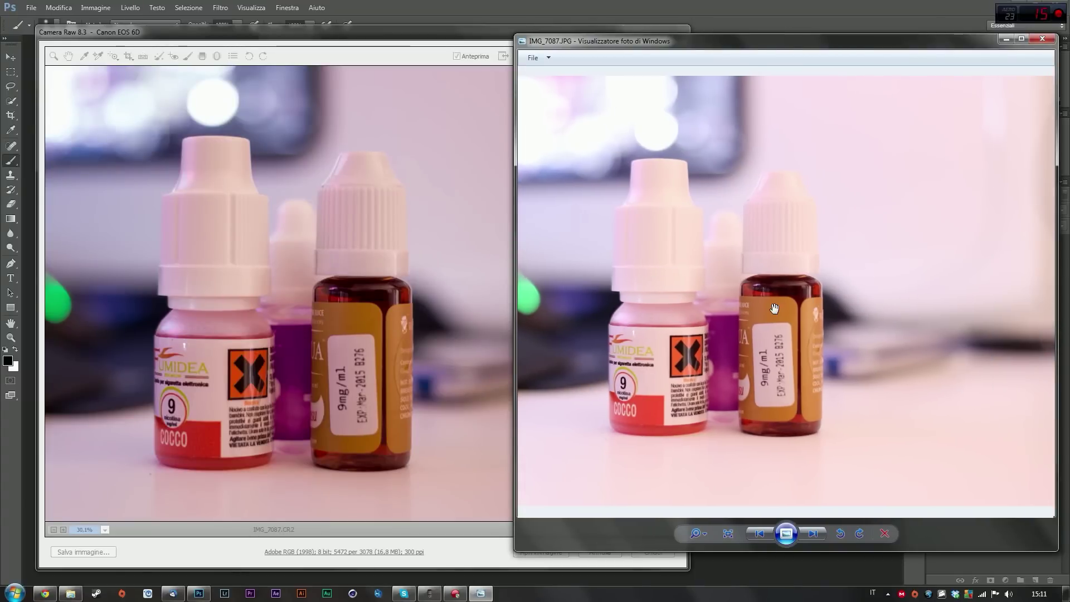
left_click_drag(684, 296, 786, 310)
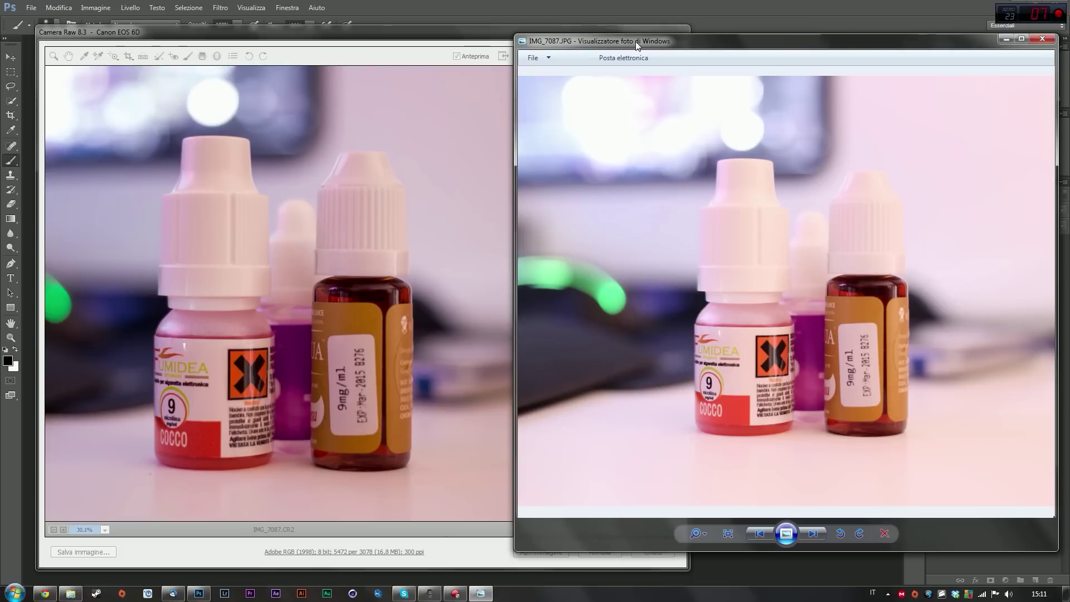
left_click_drag(645, 35, 646, 13)
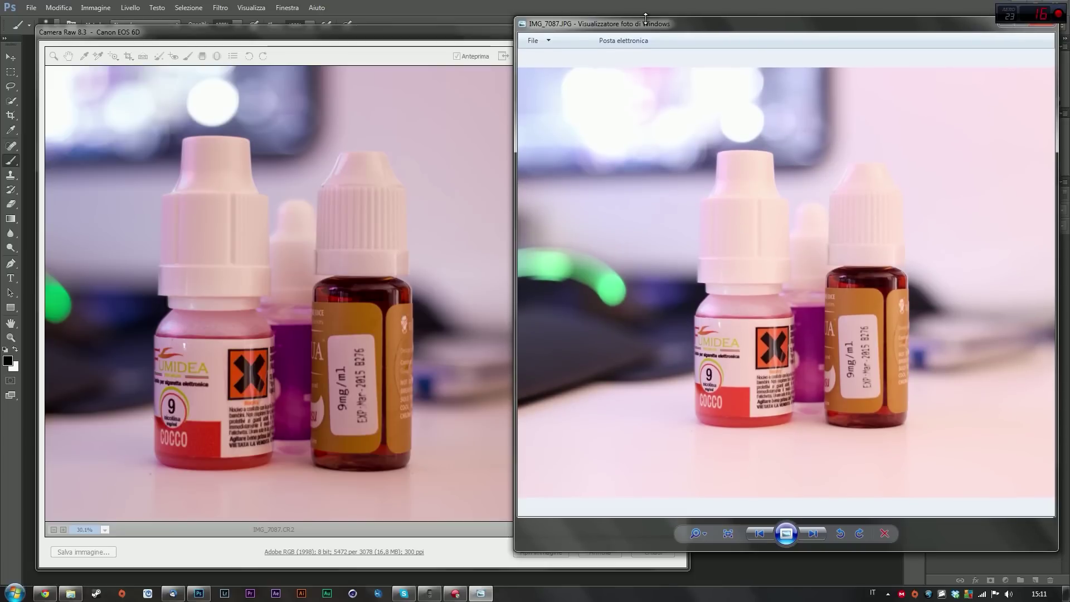
left_click_drag(646, 13, 653, 25)
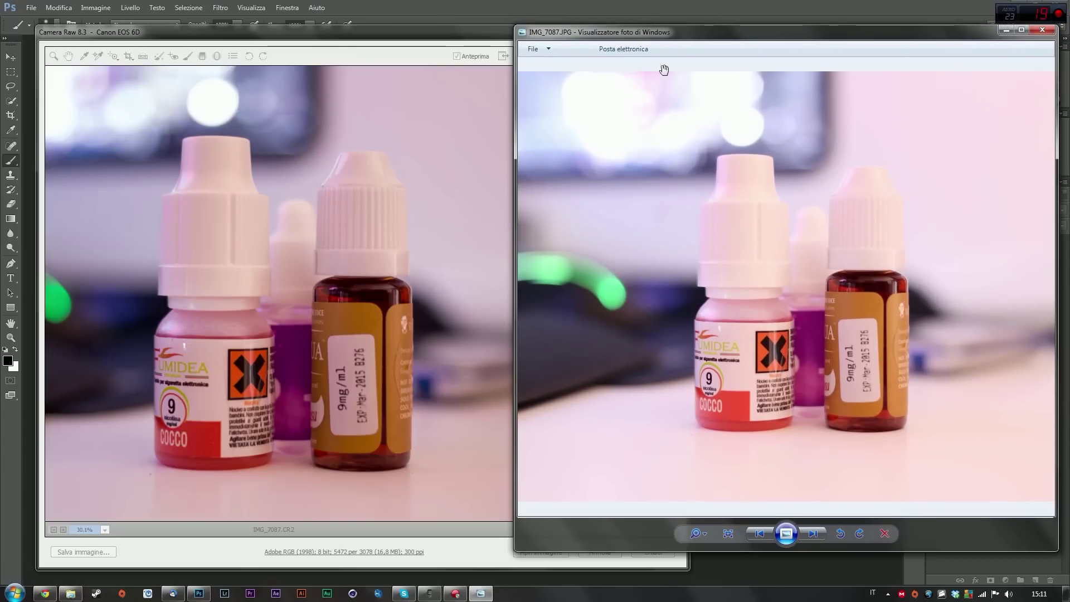